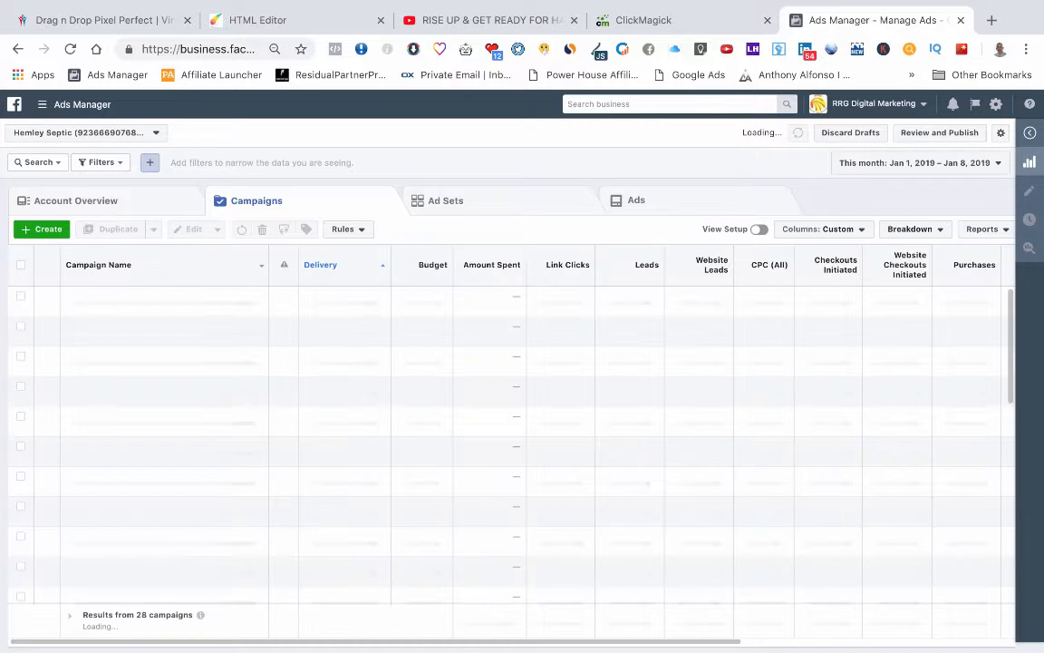
Review the account's existing campaigns, ad sets and ads, ending on the campaign list
scroll(507, 445, down, 1)
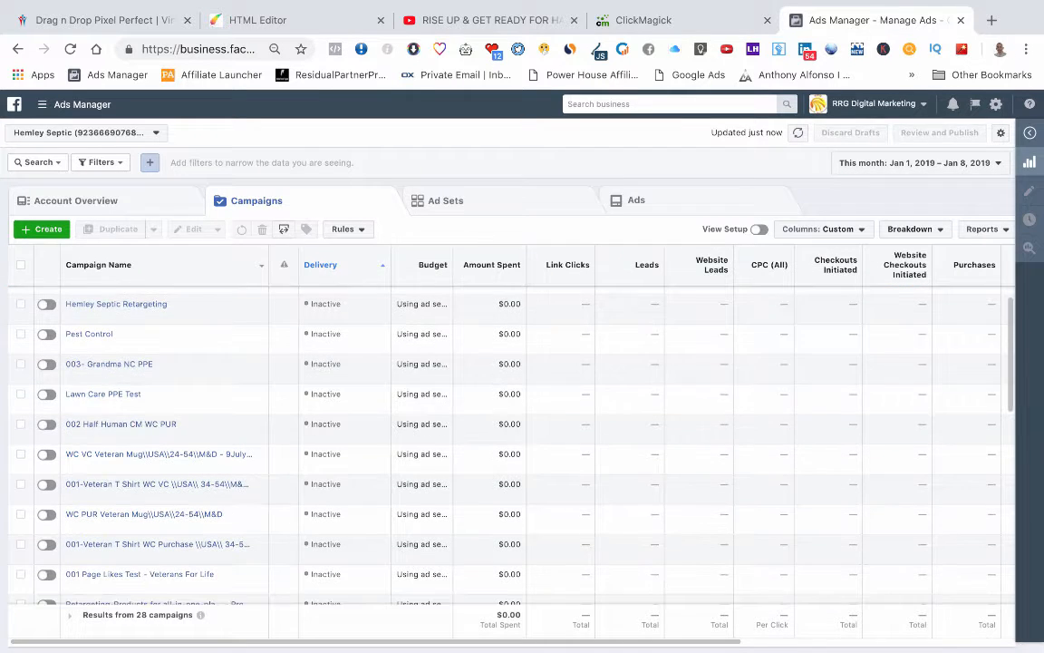
scroll(508, 444, up, 1)
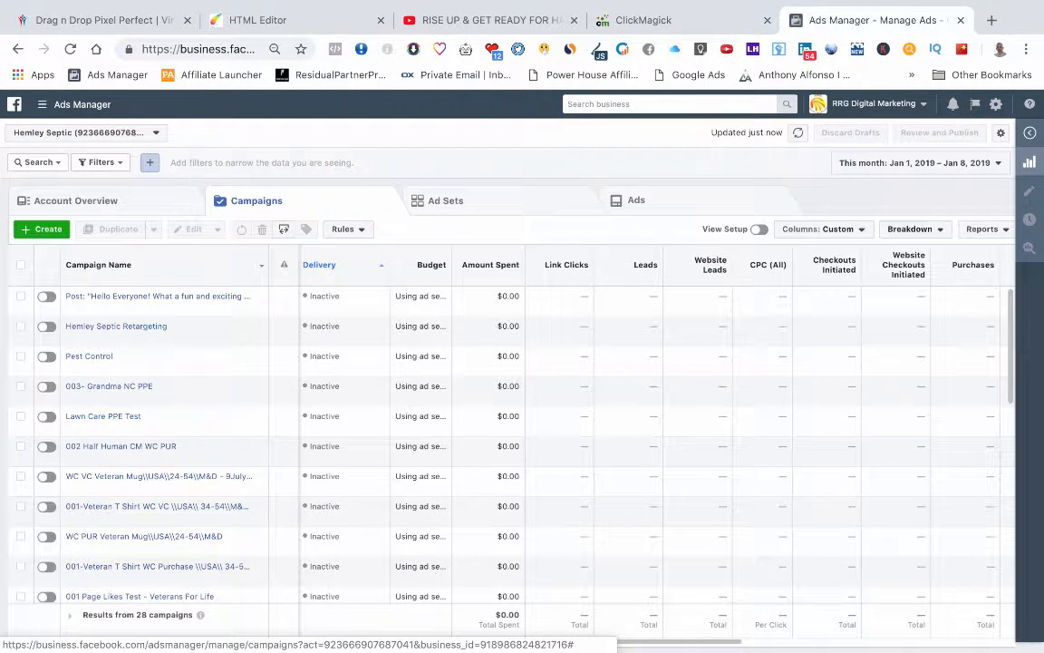
click(445, 200)
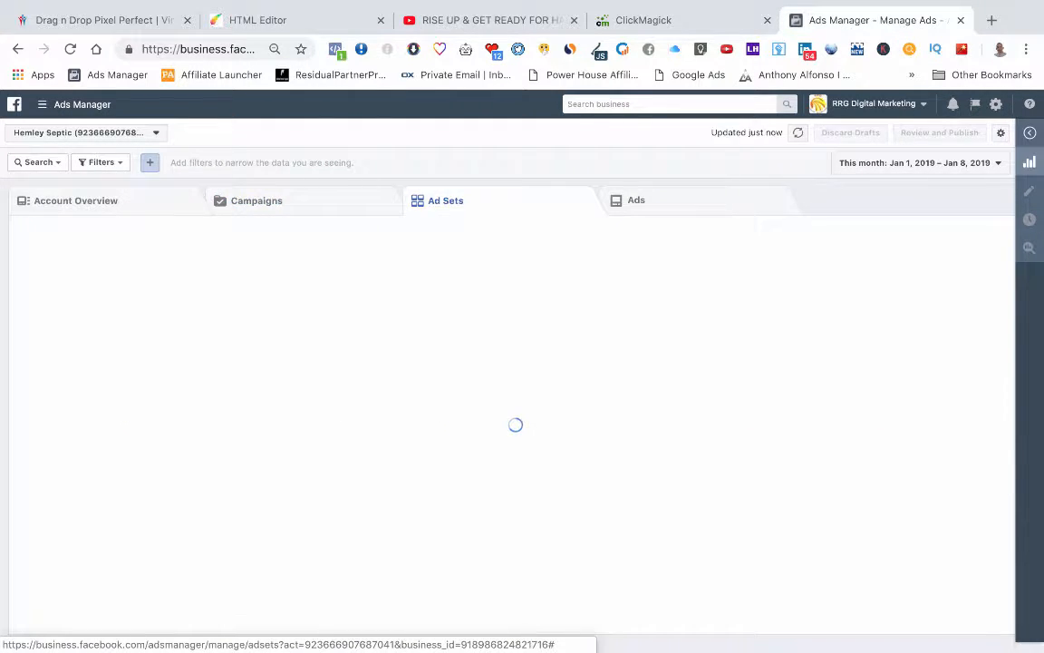
click(636, 200)
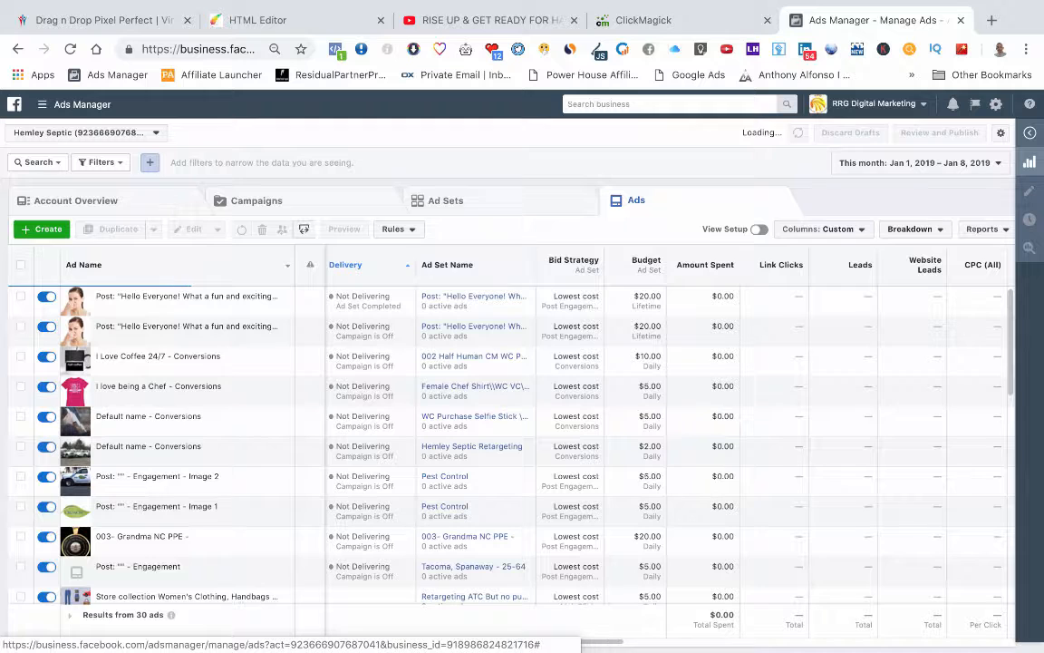
click(445, 201)
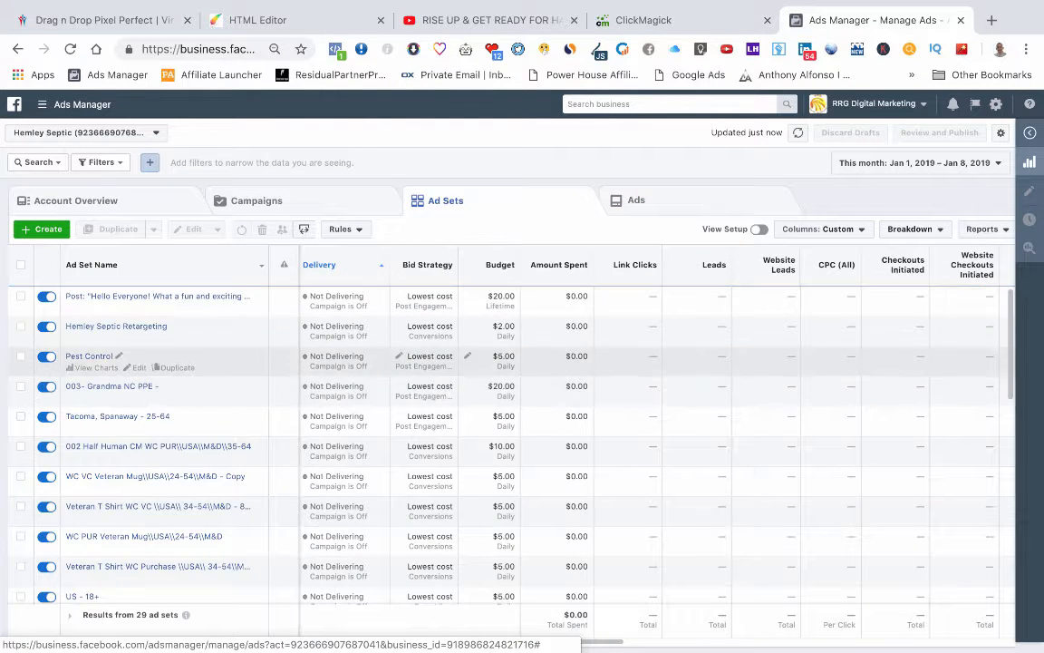
click(257, 200)
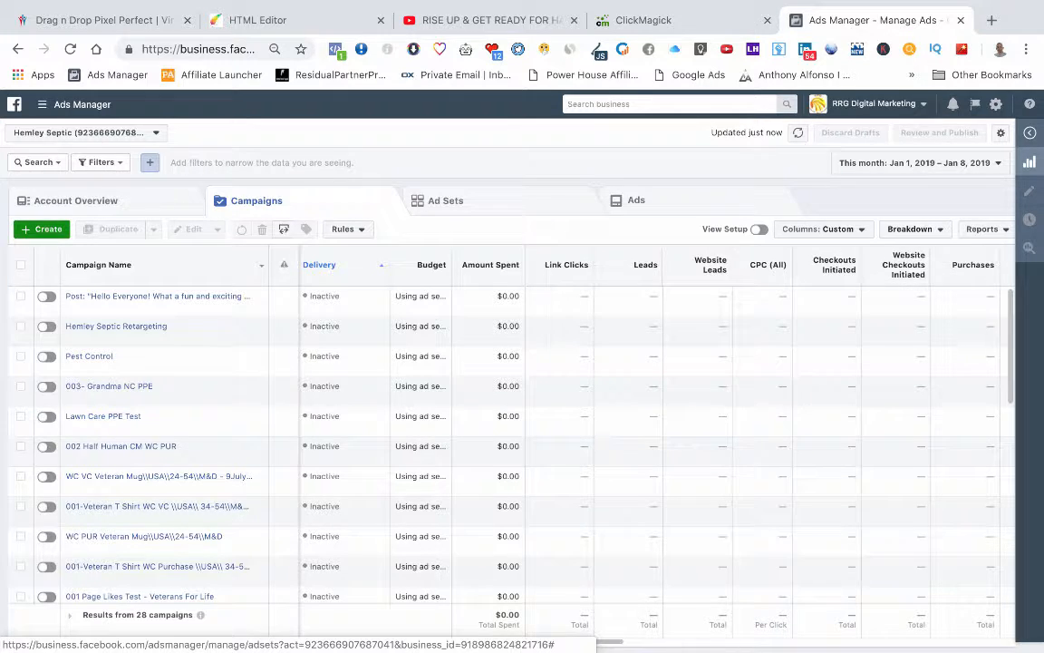
Start a new campaign, look at the Traffic and Engagement objectives, and choose Video views as the marketing objective
click(42, 230)
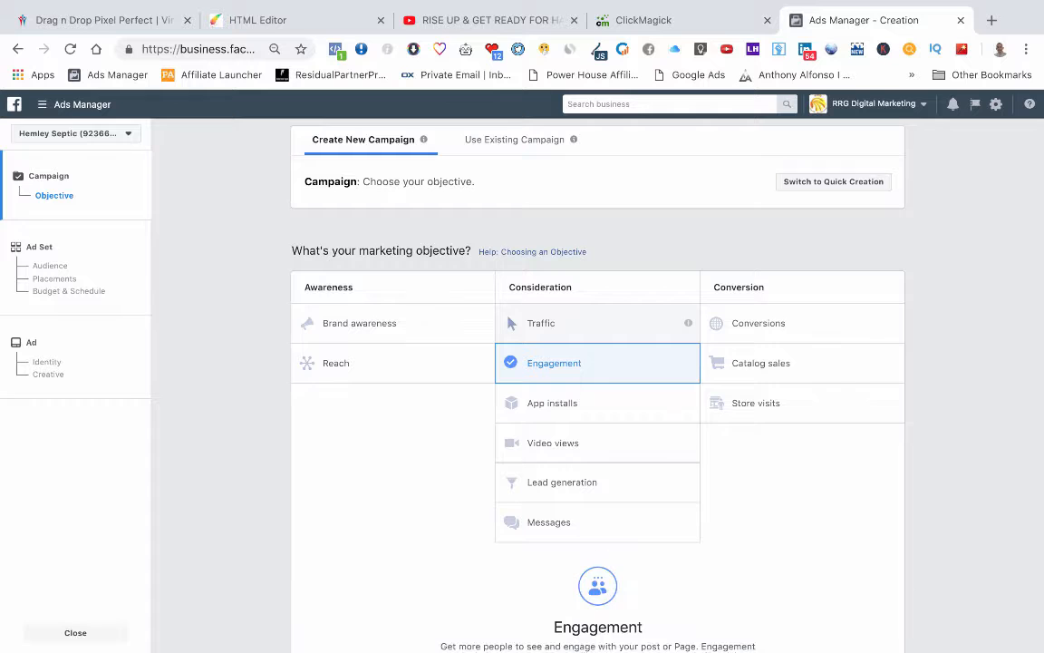
click(553, 323)
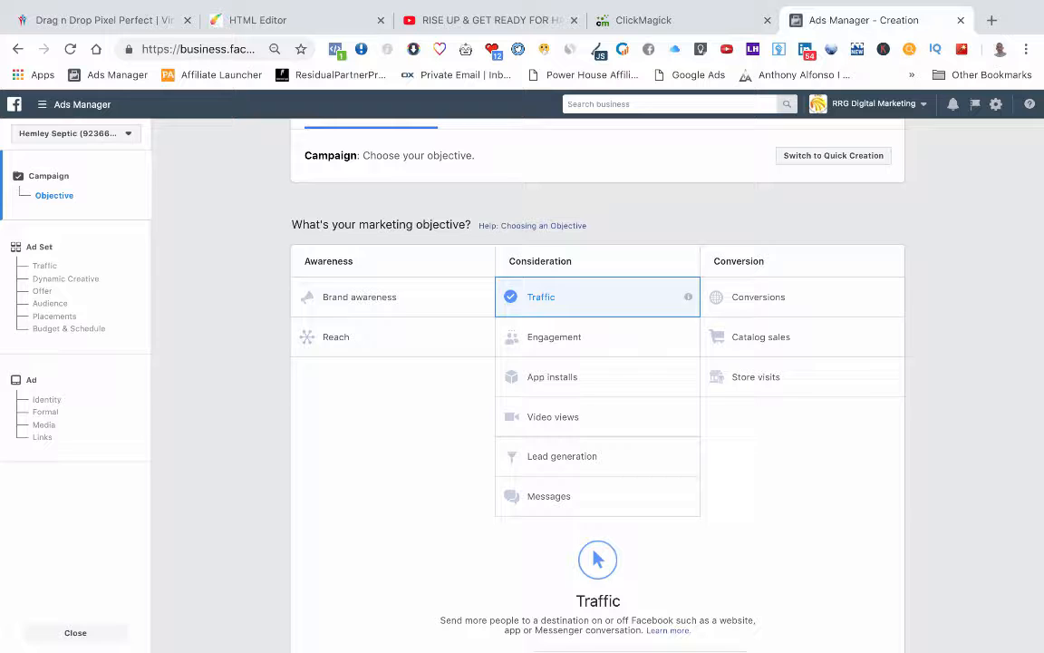
scroll(553, 315, down, 1)
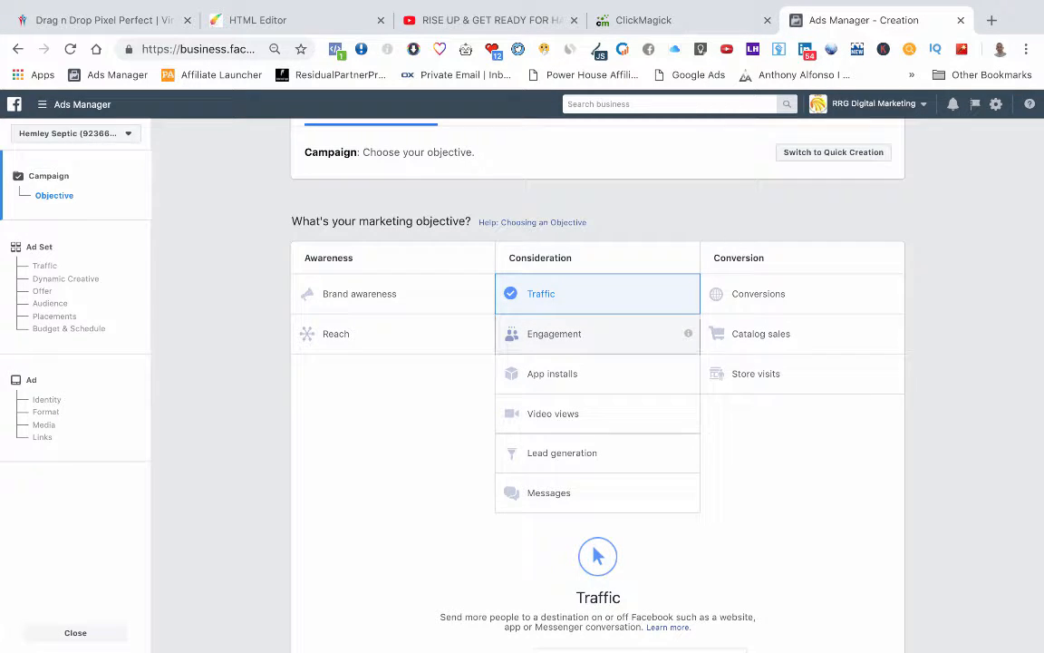
click(564, 338)
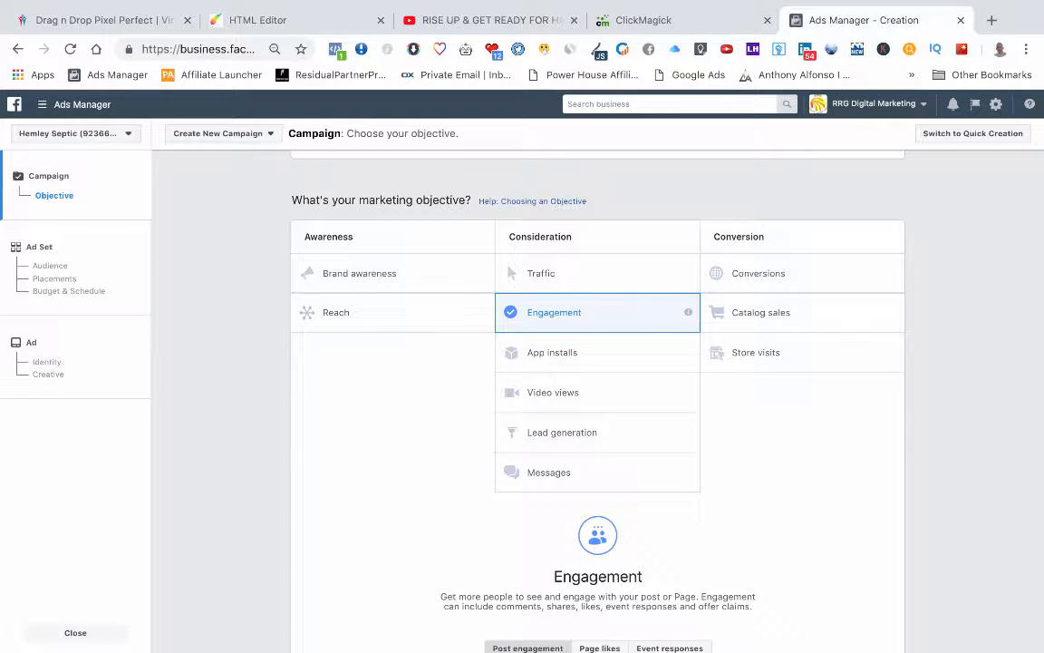
click(571, 392)
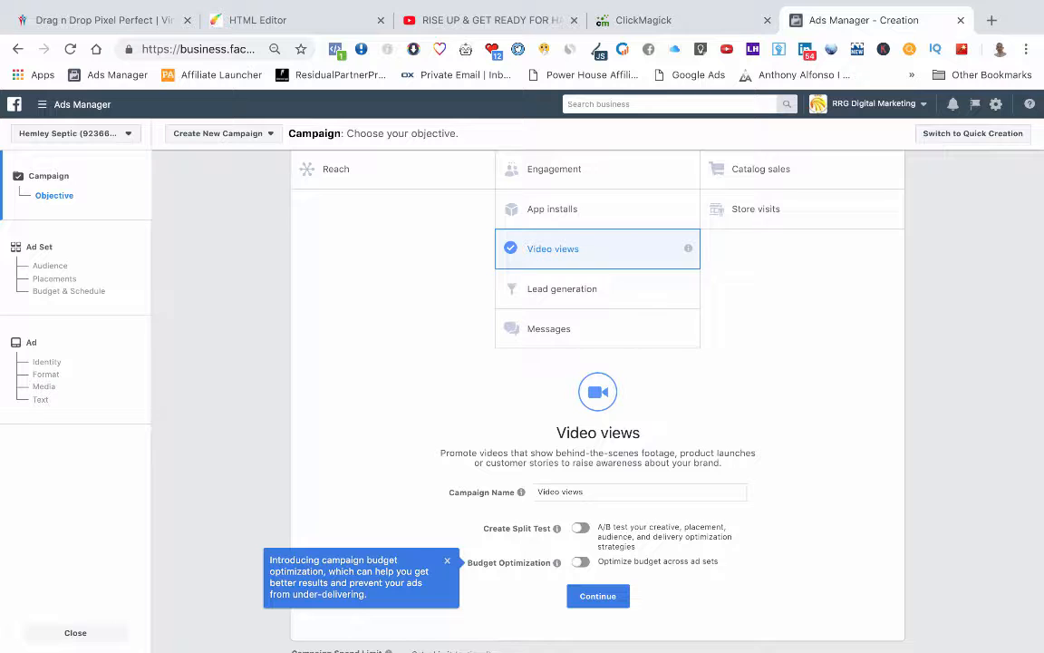
Review the objective choices and the Video views campaign settings, and continue to the ad set setup
scroll(597, 381, up, 1)
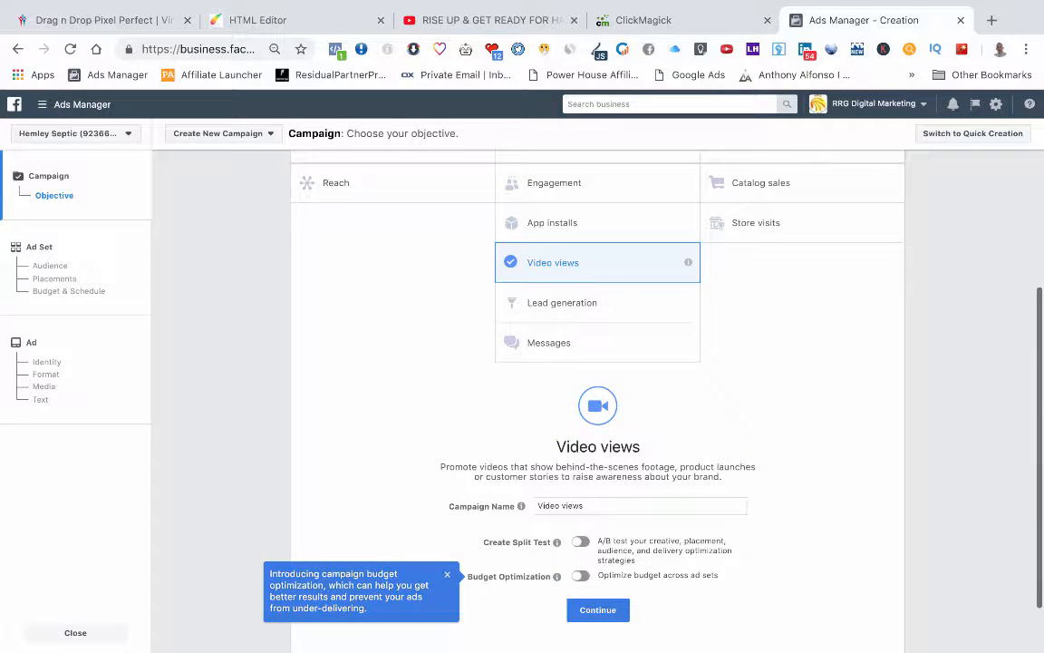
scroll(598, 240, up, 3)
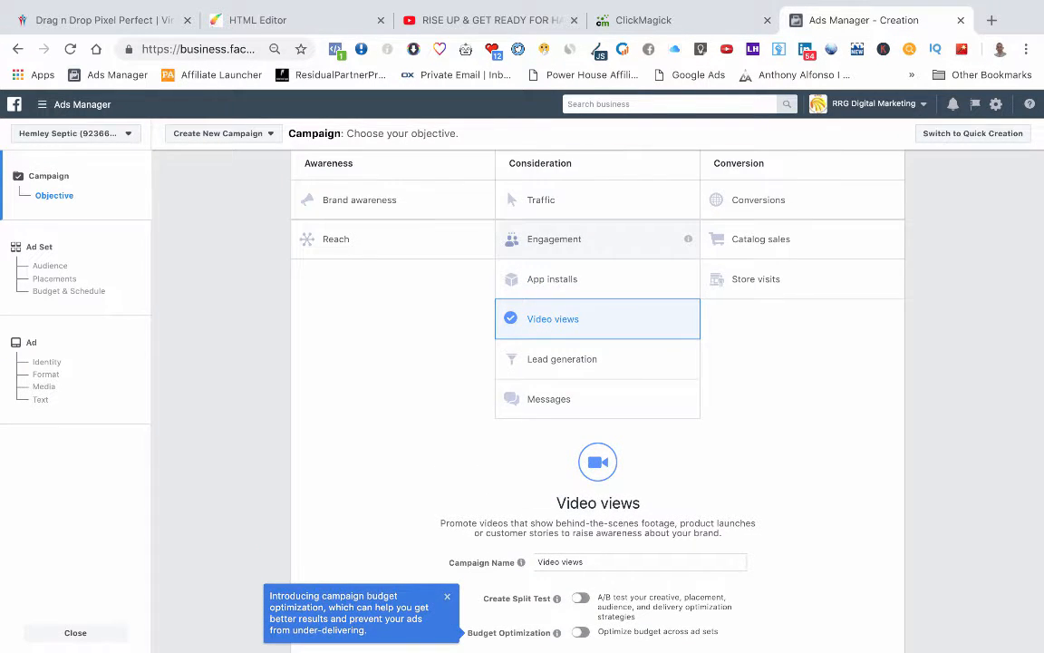
scroll(634, 238, down, 1)
scroll(635, 372, up, 2)
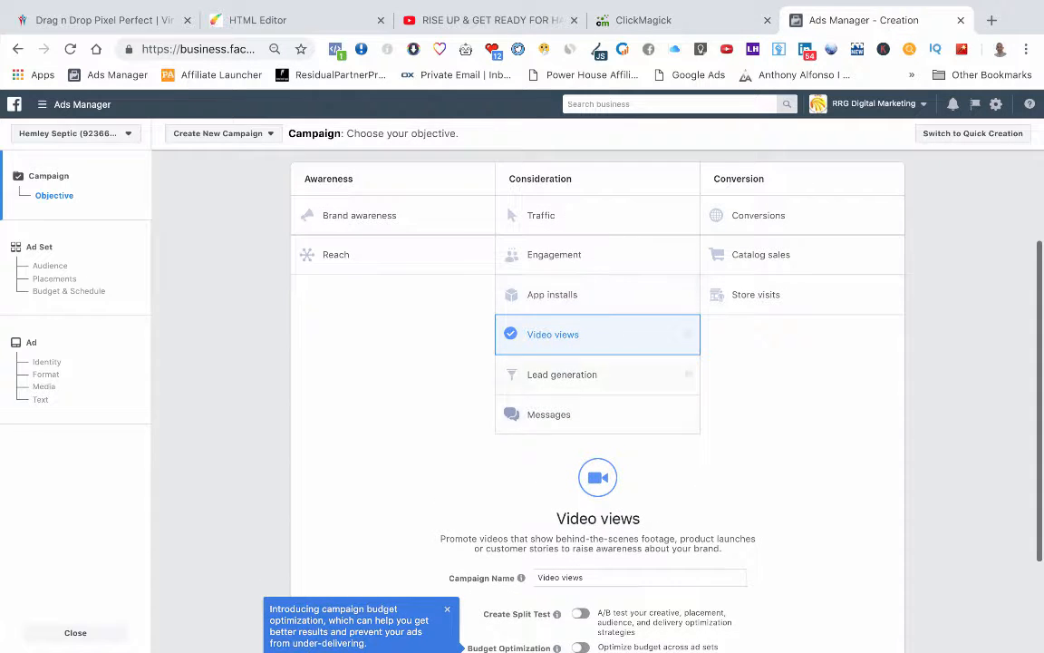
scroll(598, 414, up, 1)
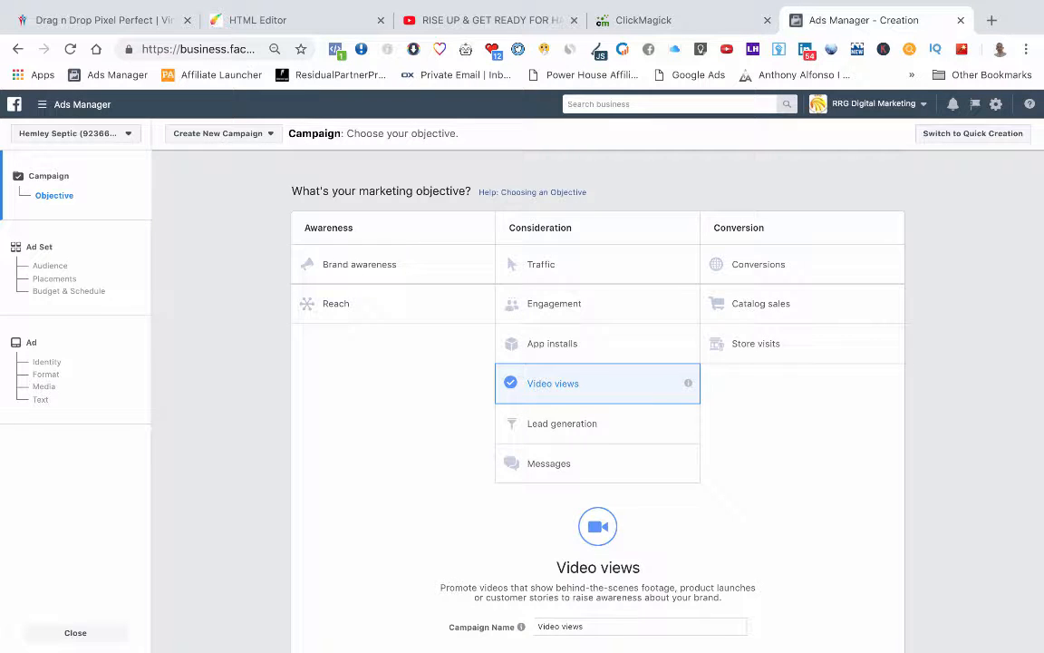
scroll(598, 381, down, 3)
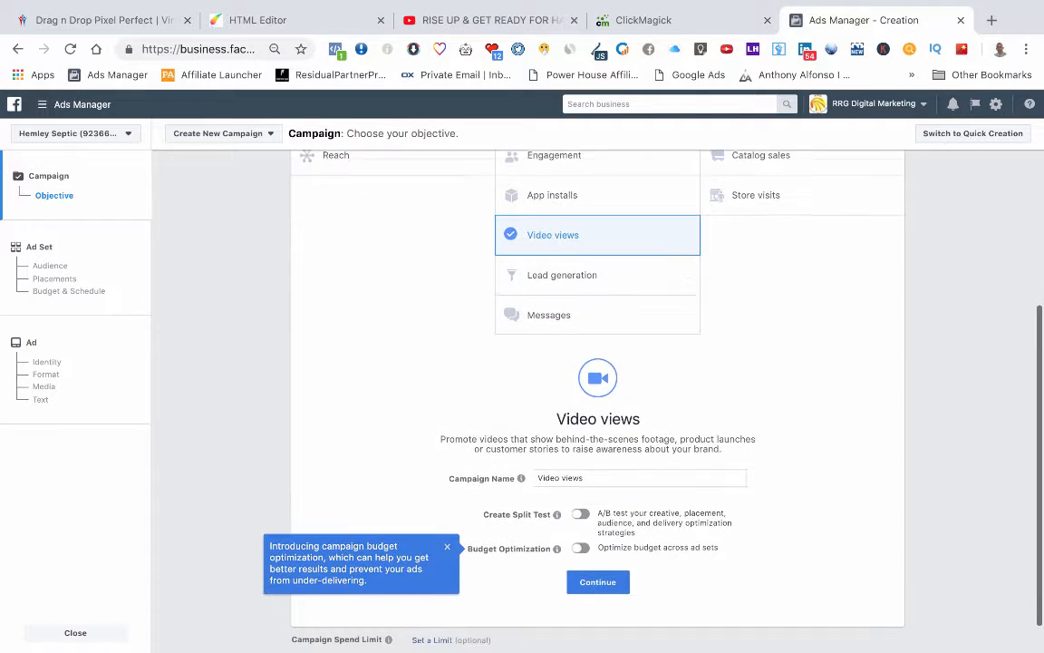
scroll(598, 381, up, 1)
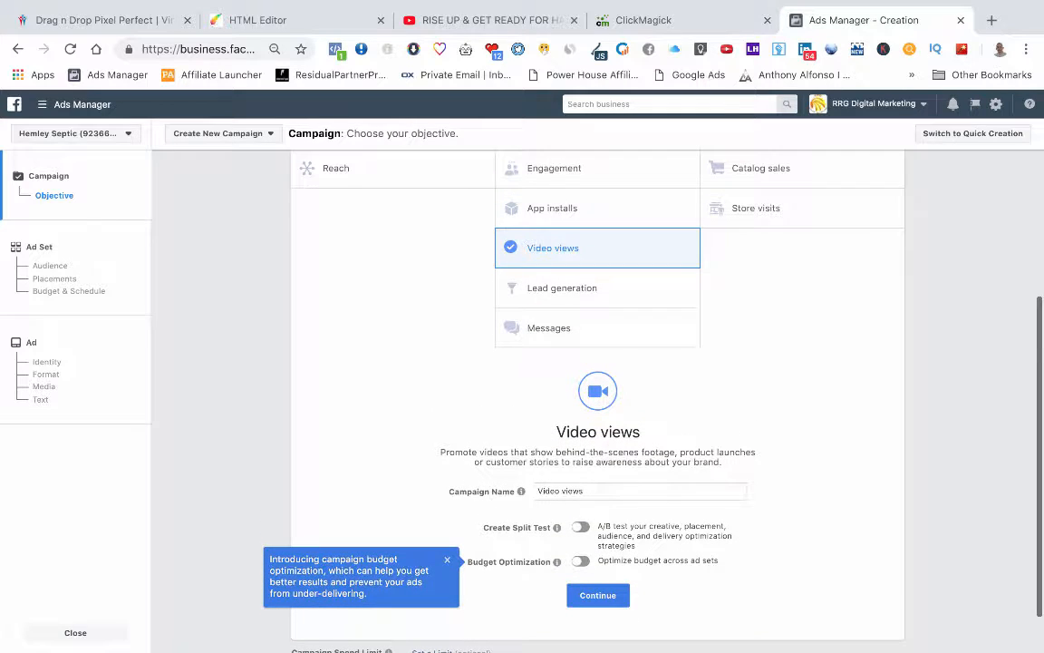
click(597, 595)
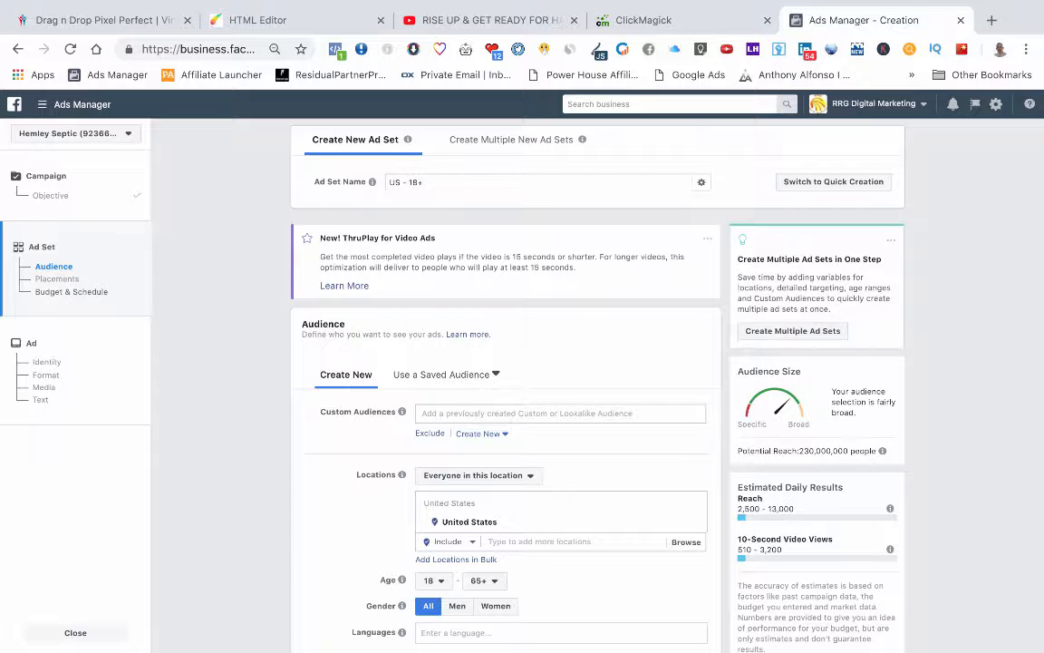
Examine the new ad set's audience options for custom audiences, locations, age, gender and languages
scroll(506, 389, down, 3)
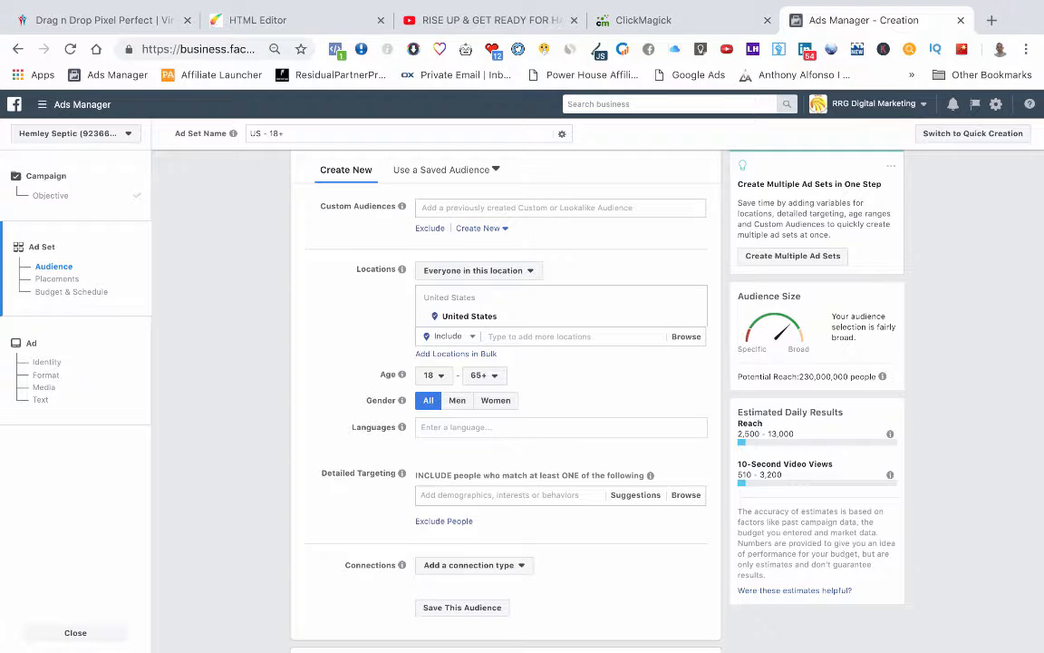
scroll(506, 389, down, 1)
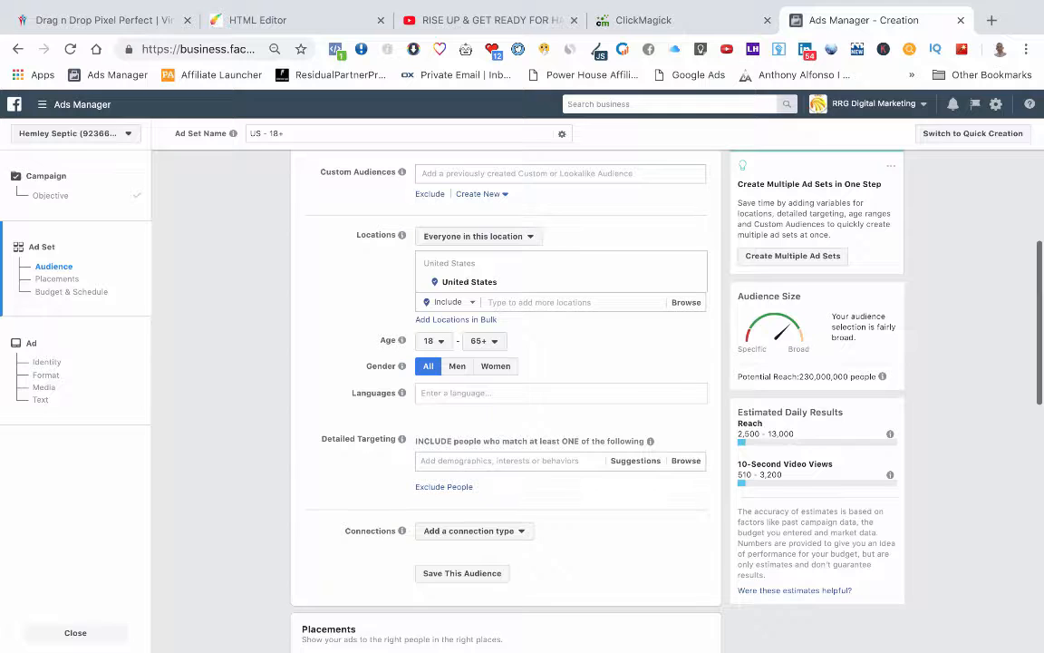
scroll(506, 389, down, 1)
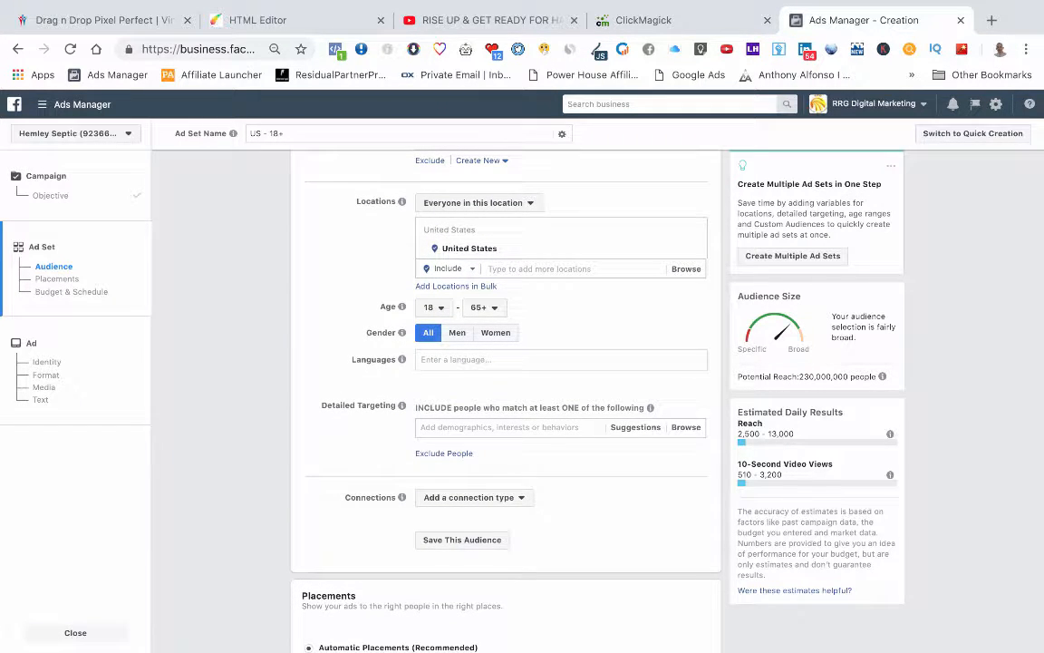
scroll(506, 390, down, 1)
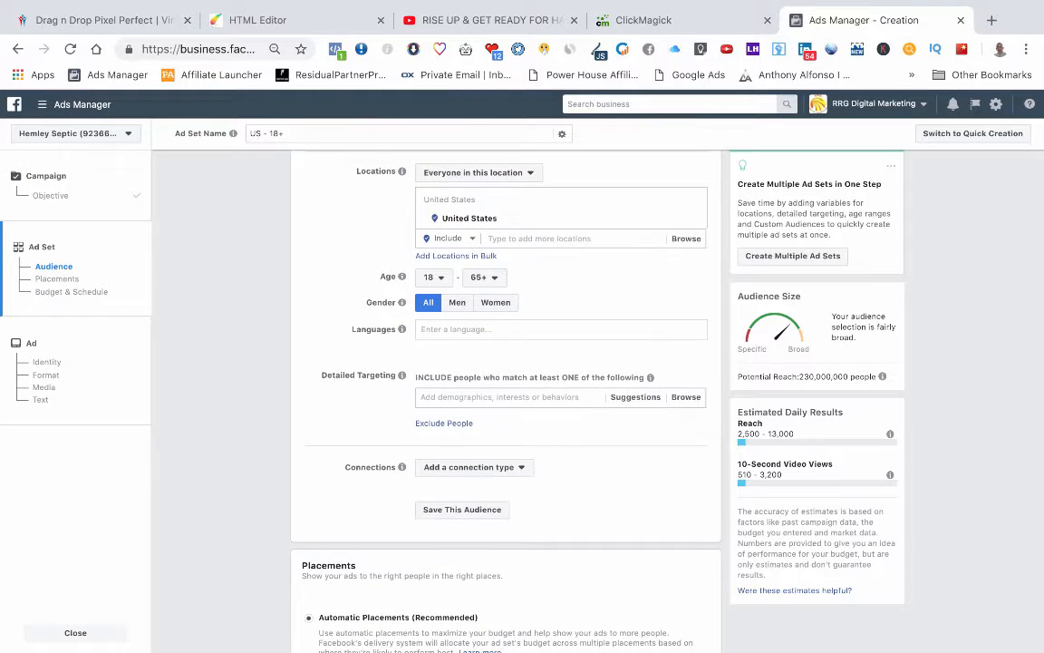
scroll(506, 390, up, 1)
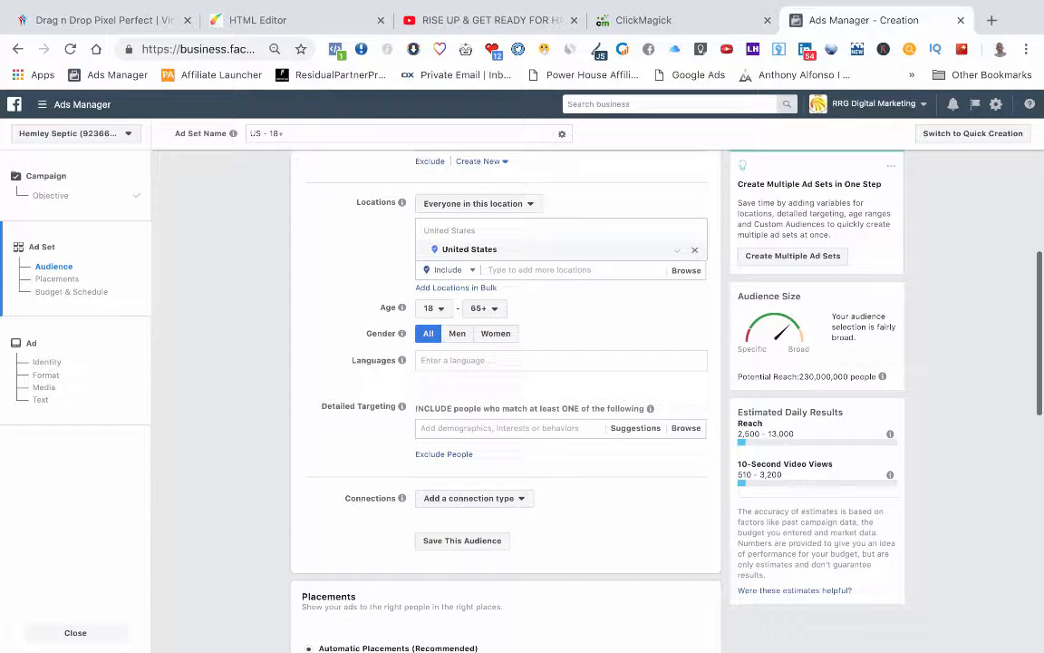
mouse_move(401, 307)
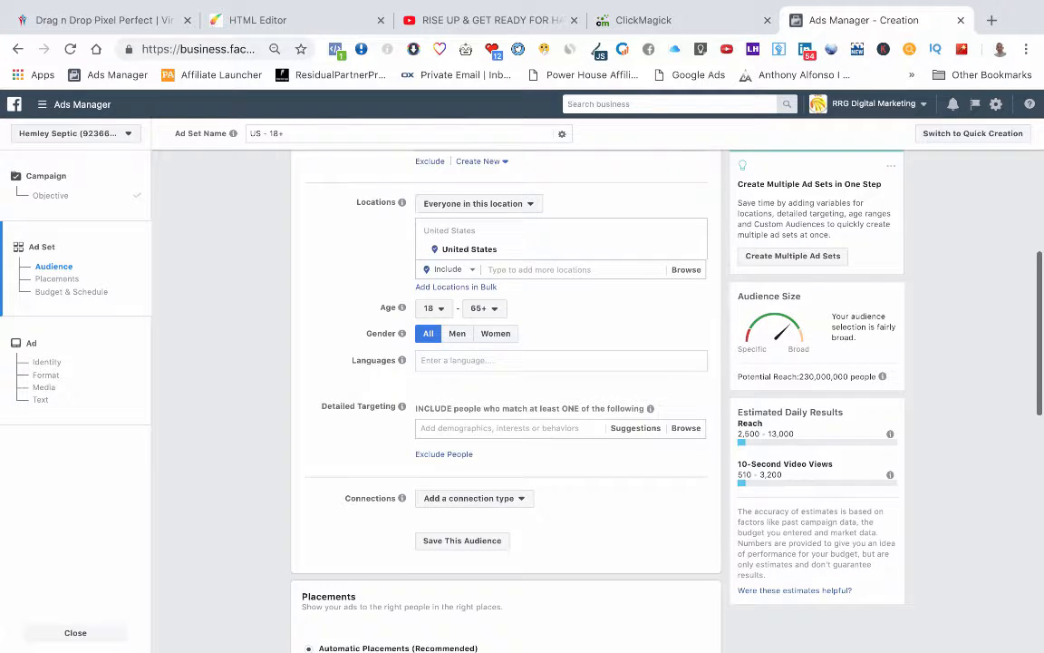
scroll(506, 389, down, 1)
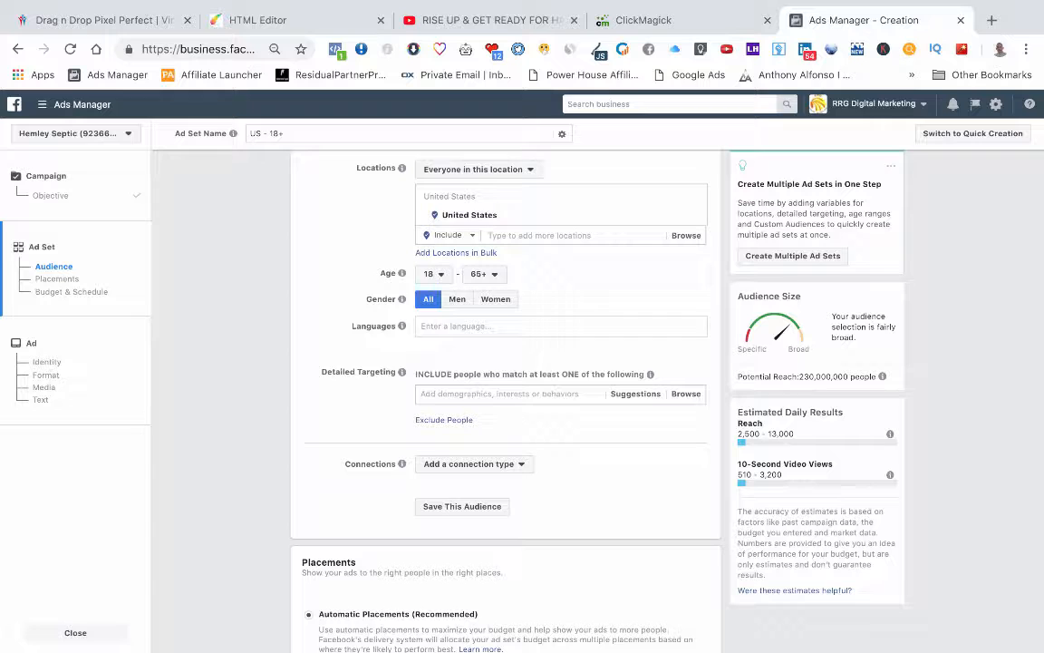
click(560, 326)
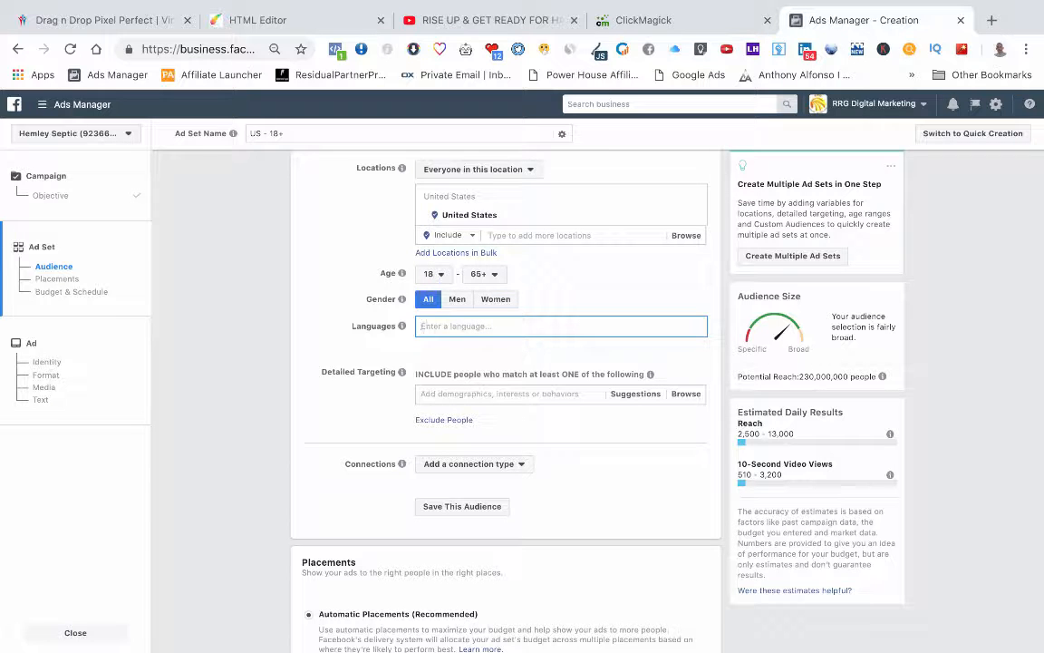
Search the detailed targeting for "Dog lover" and include the Dog Lover interest in the audience
scroll(402, 340, down, 1)
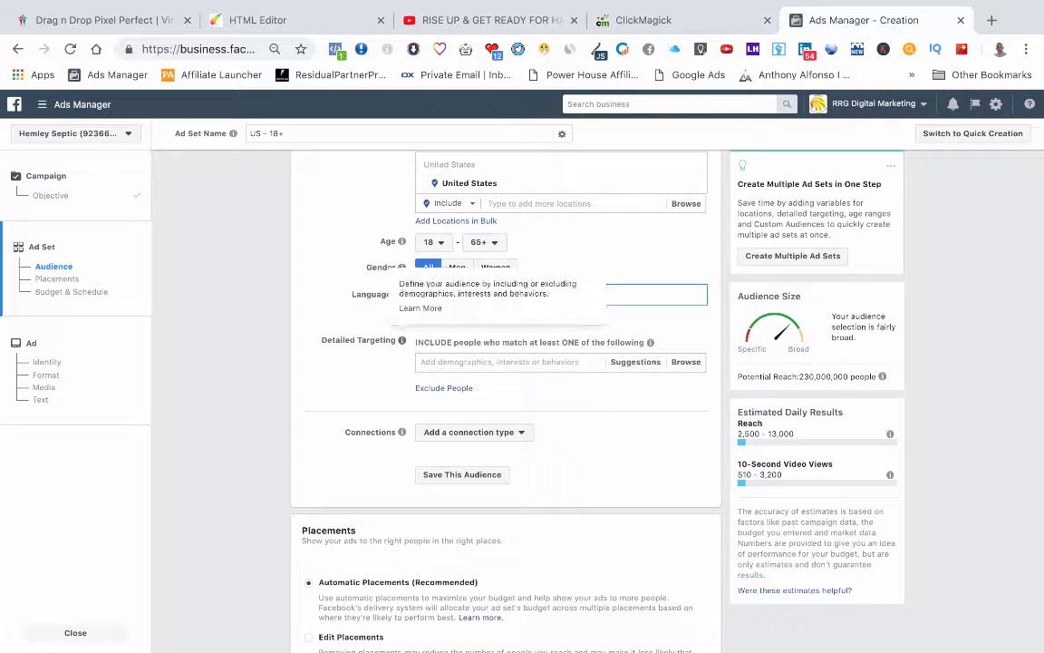
mouse_move(402, 341)
click(500, 363)
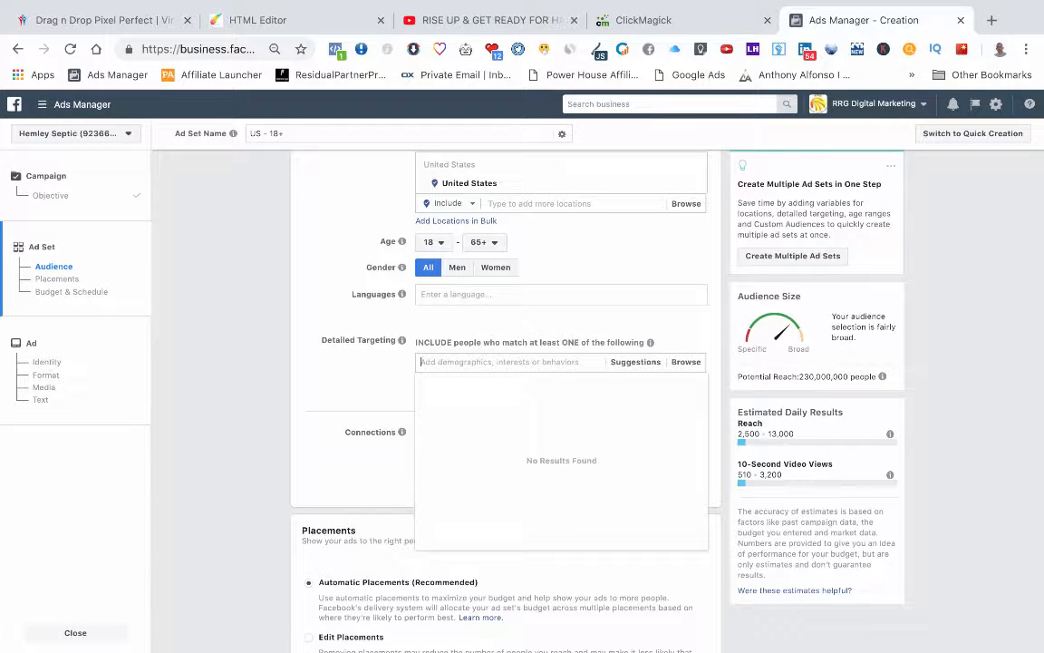
text(Dog)
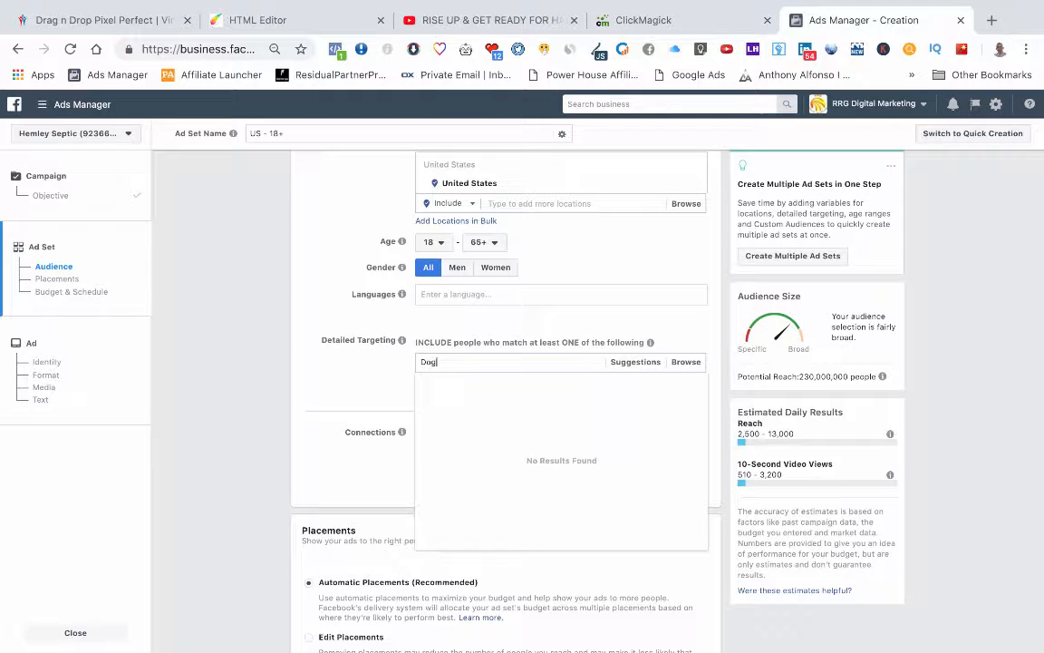
text( lover)
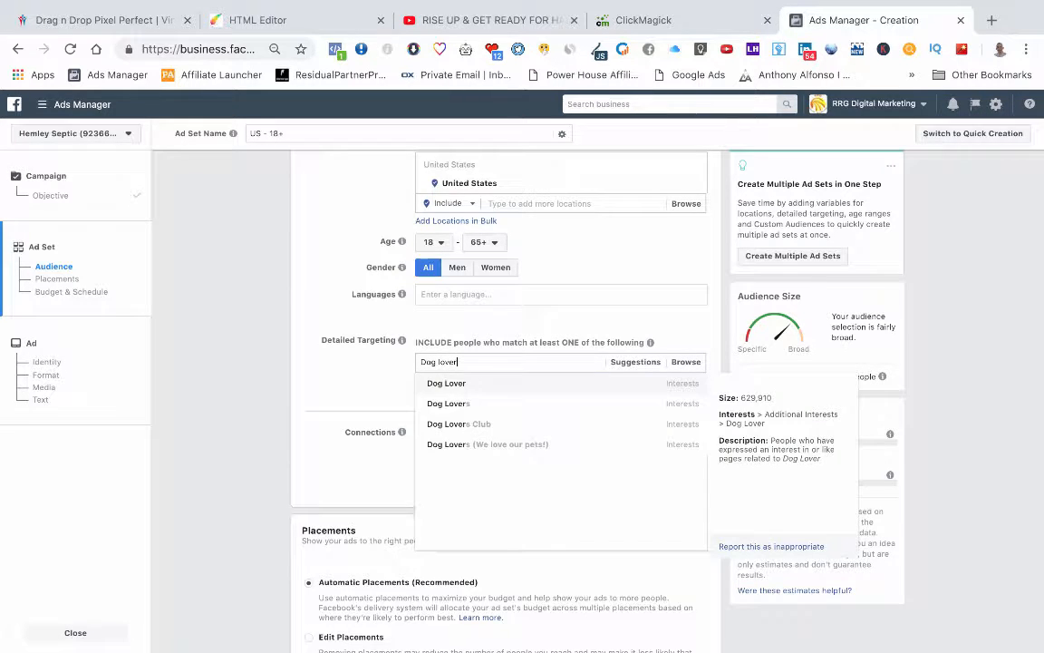
key(Return)
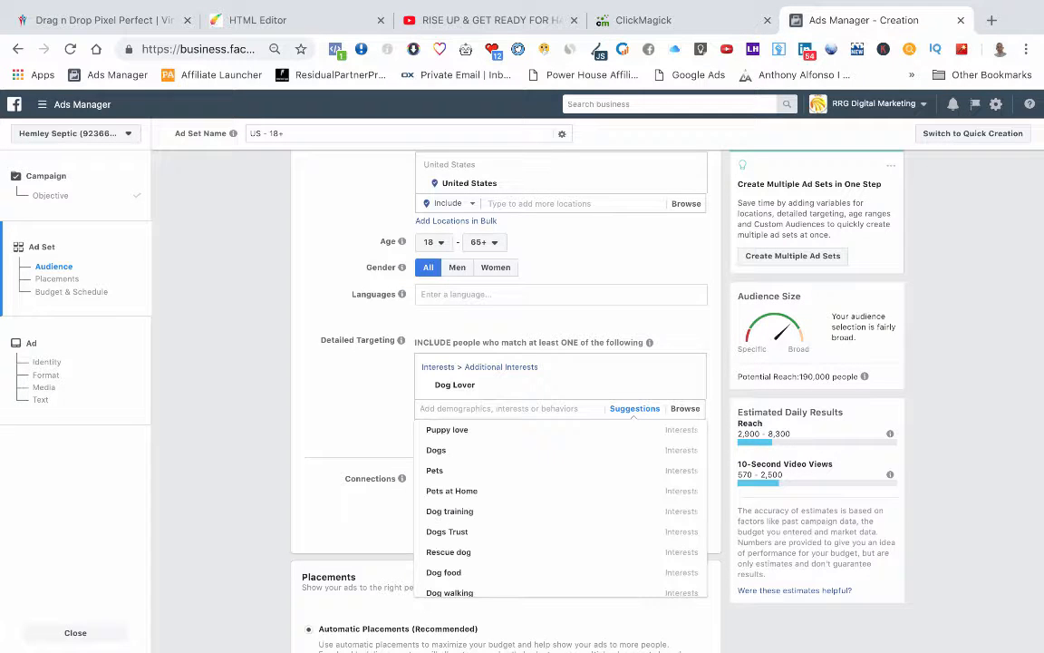
Examine the suggested related interests for the detailed targeting, such as Puppy love, Dog training, Rescue dog, Dog food and Dog walking
scroll(544, 390, down, 2)
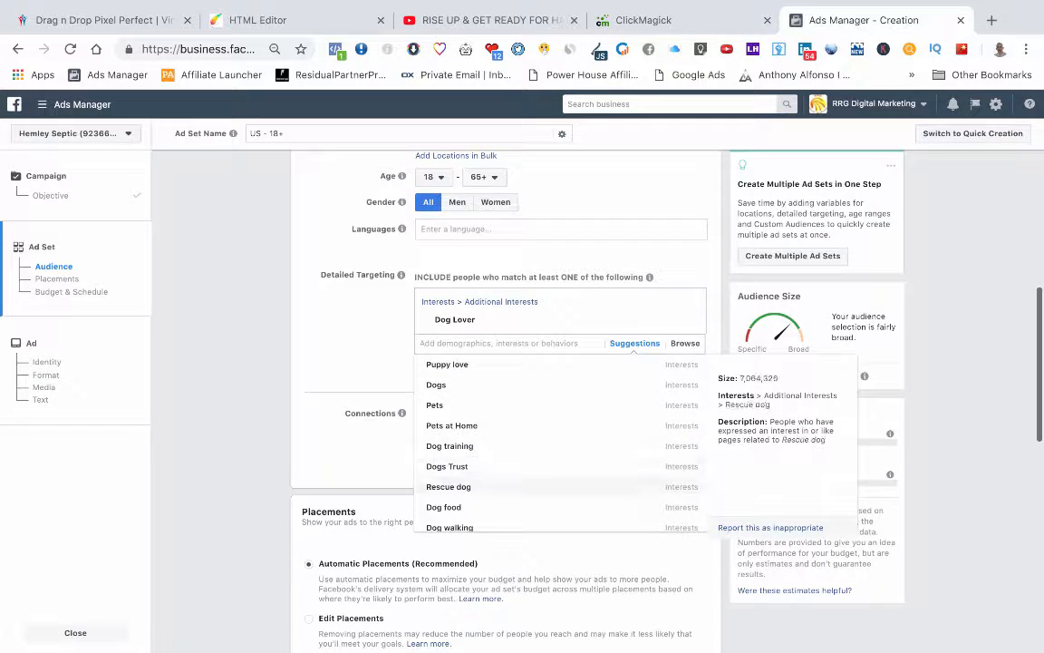
scroll(562, 466, down, 1)
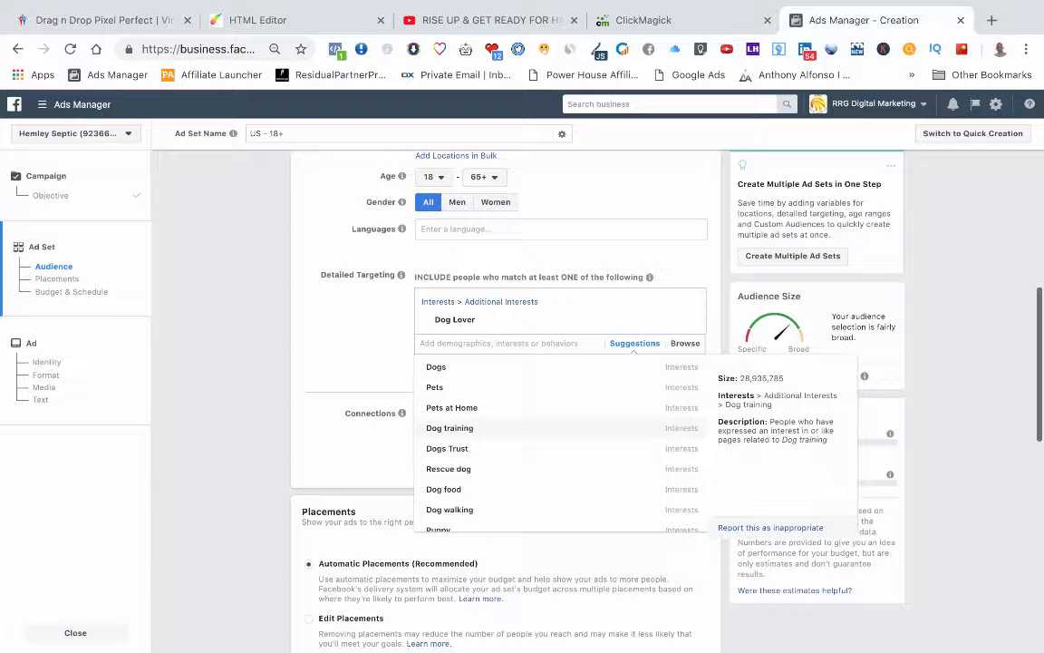
scroll(544, 424, down, 1)
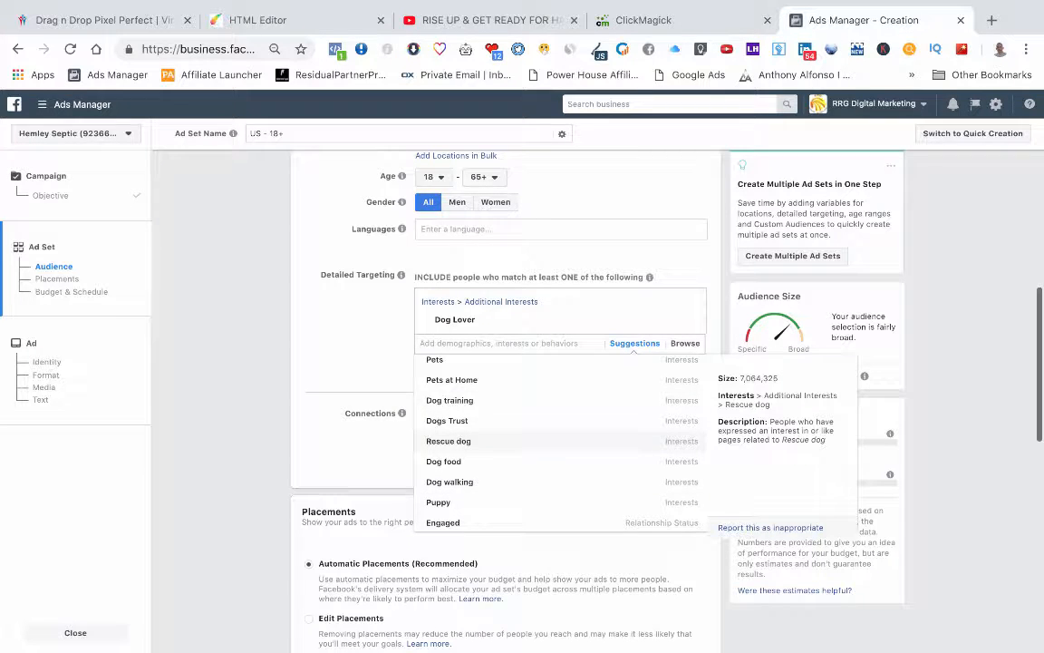
scroll(544, 441, down, 1)
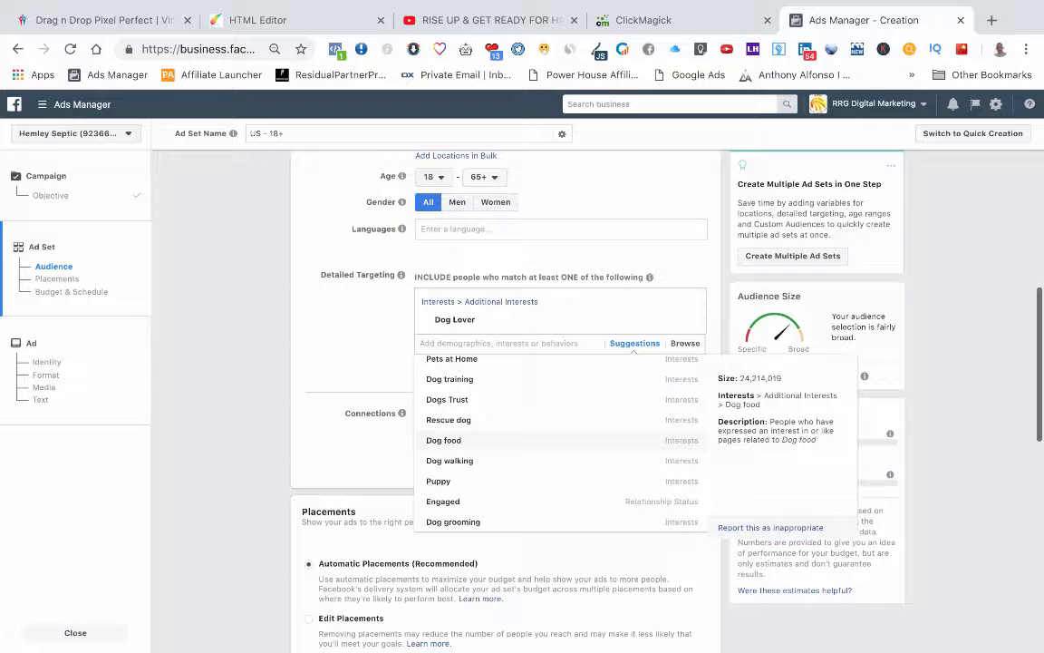
scroll(558, 442, down, 1)
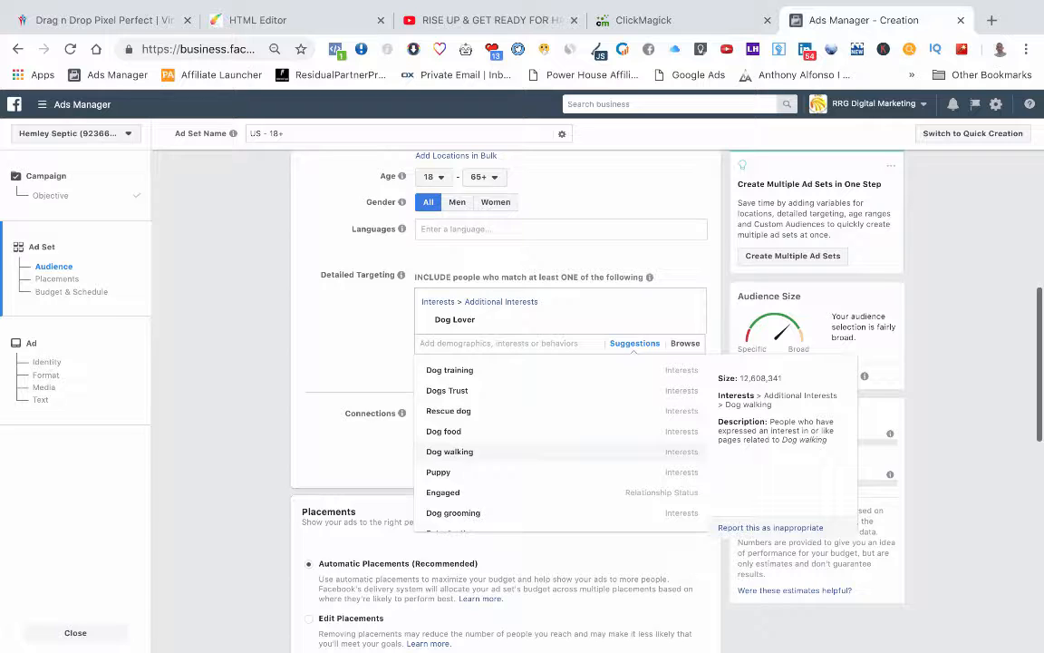
scroll(544, 444, down, 1)
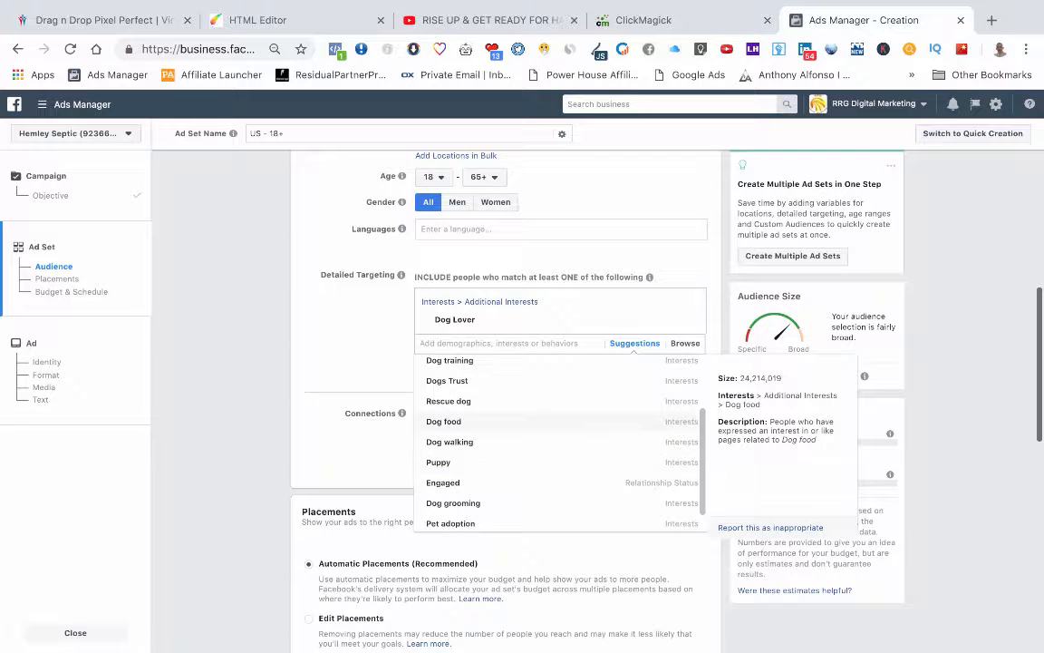
scroll(543, 441, down, 2)
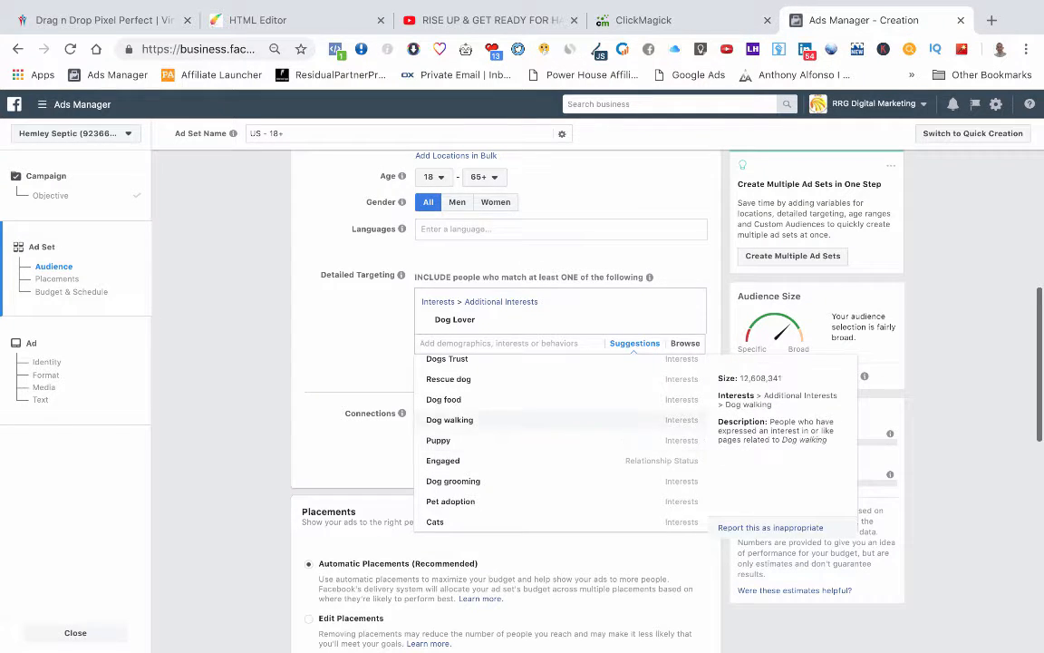
scroll(562, 482, down, 1)
scroll(562, 480, up, 1)
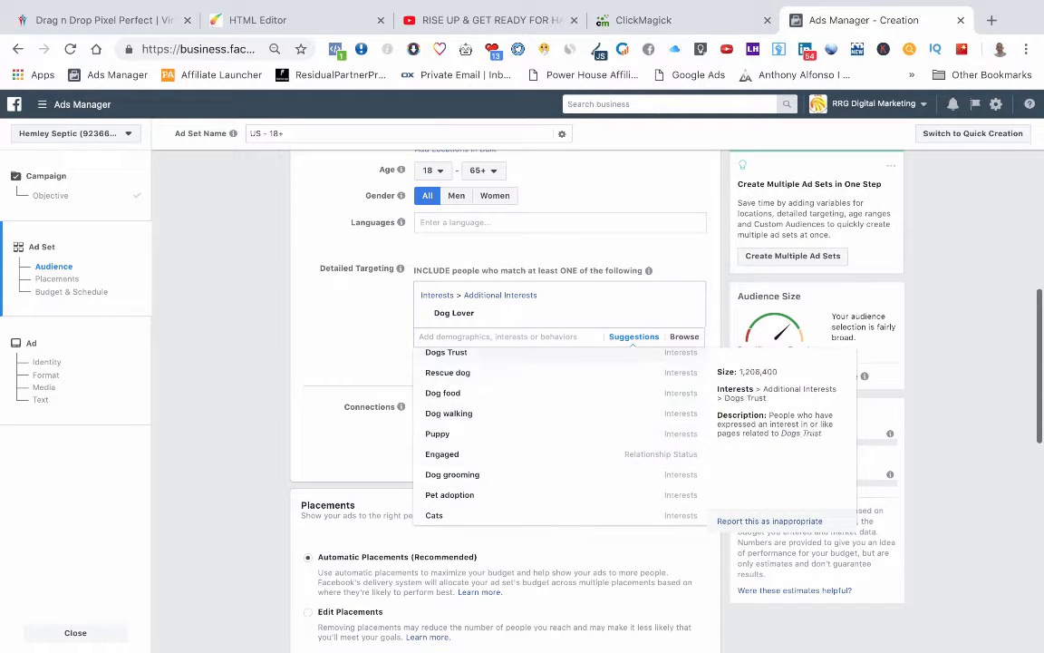
scroll(557, 435, up, 3)
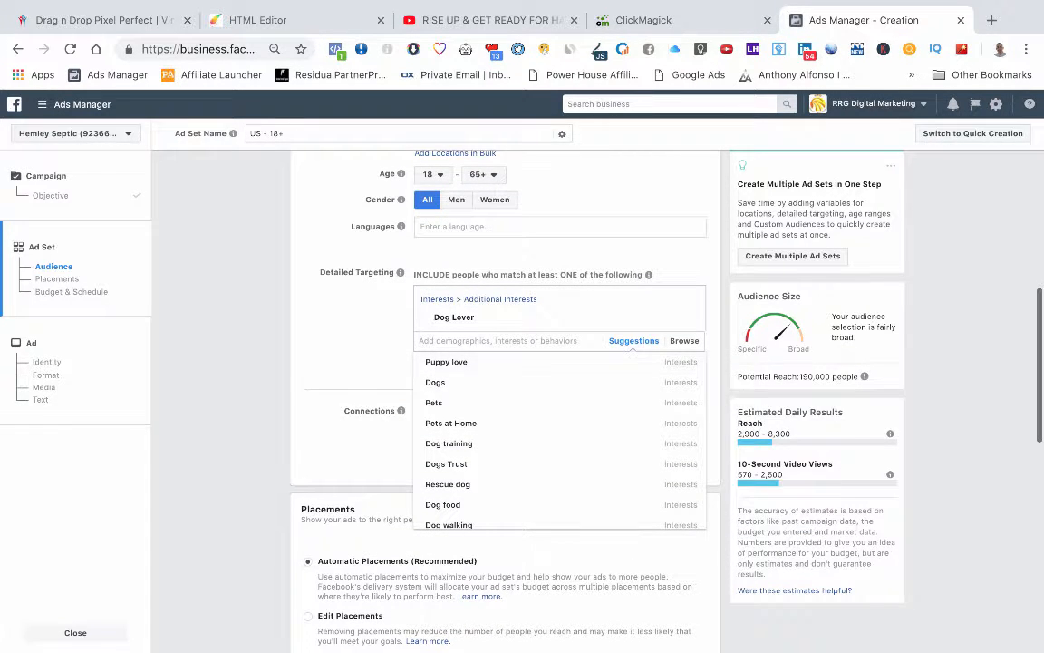
scroll(557, 437, down, 1)
scroll(558, 437, down, 2)
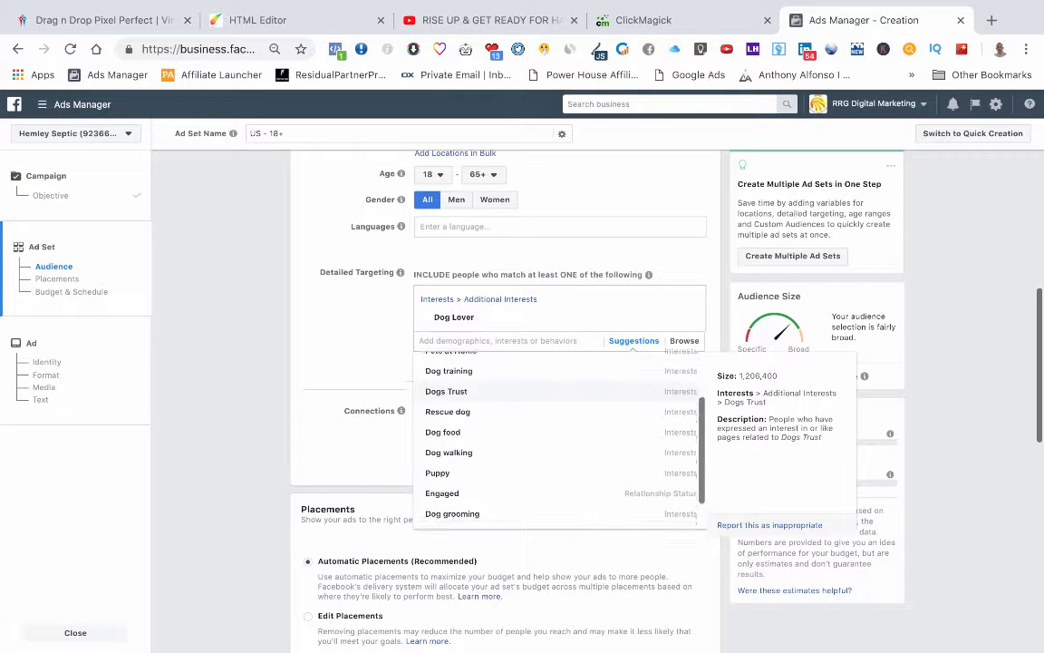
scroll(557, 437, up, 3)
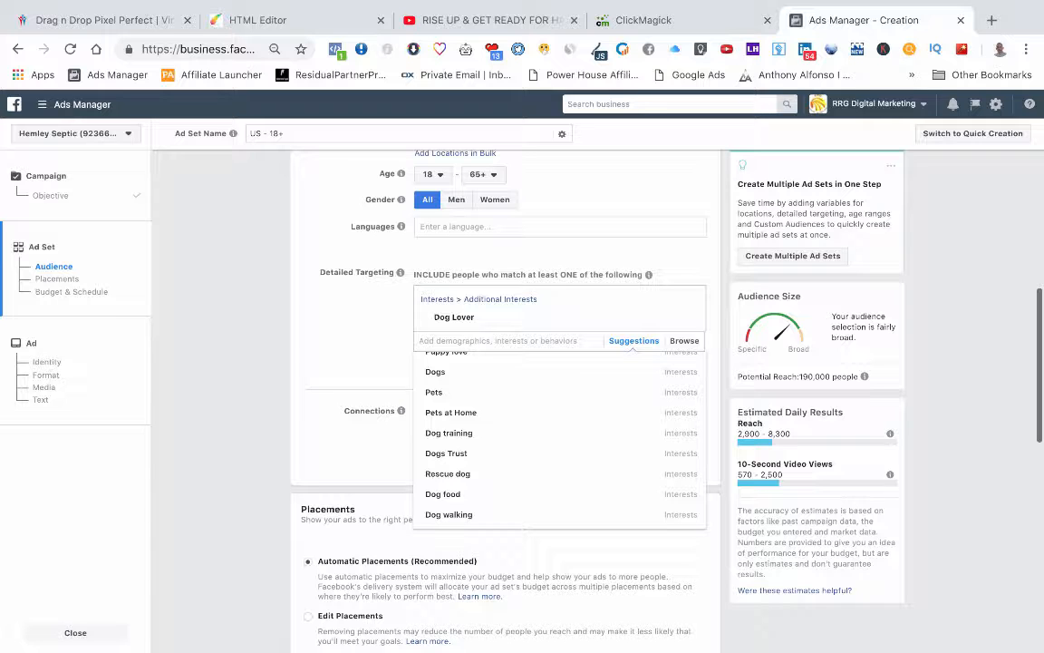
scroll(560, 435, down, 1)
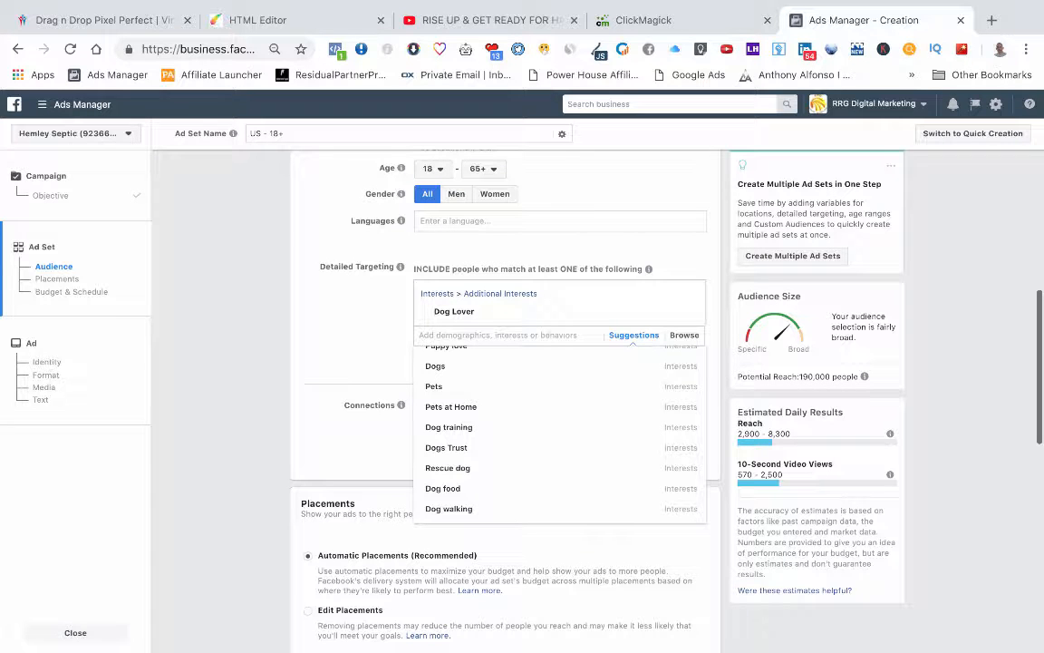
click(639, 20)
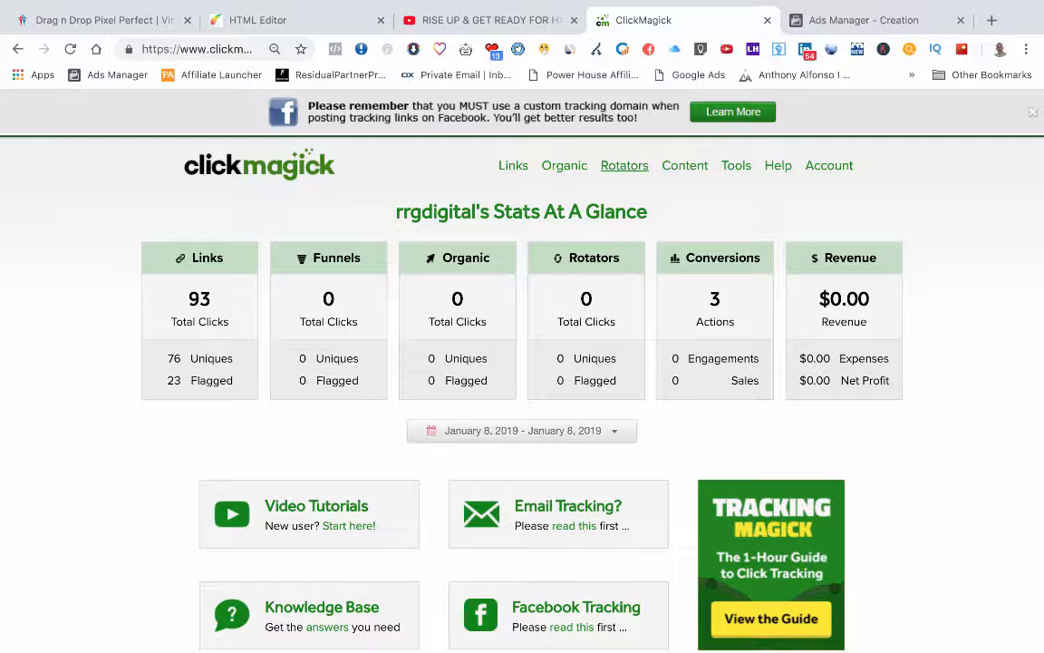
click(863, 20)
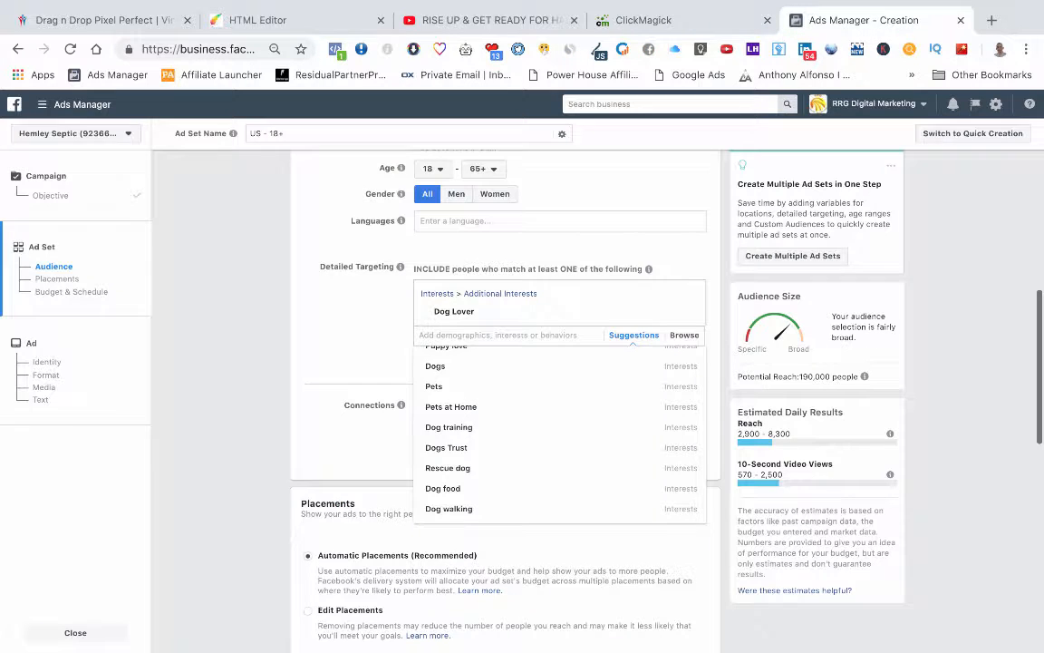
Dismiss the interest suggestions and switch the ad set from automatic placements to Edit Placements
click(626, 263)
scroll(505, 390, down, 3)
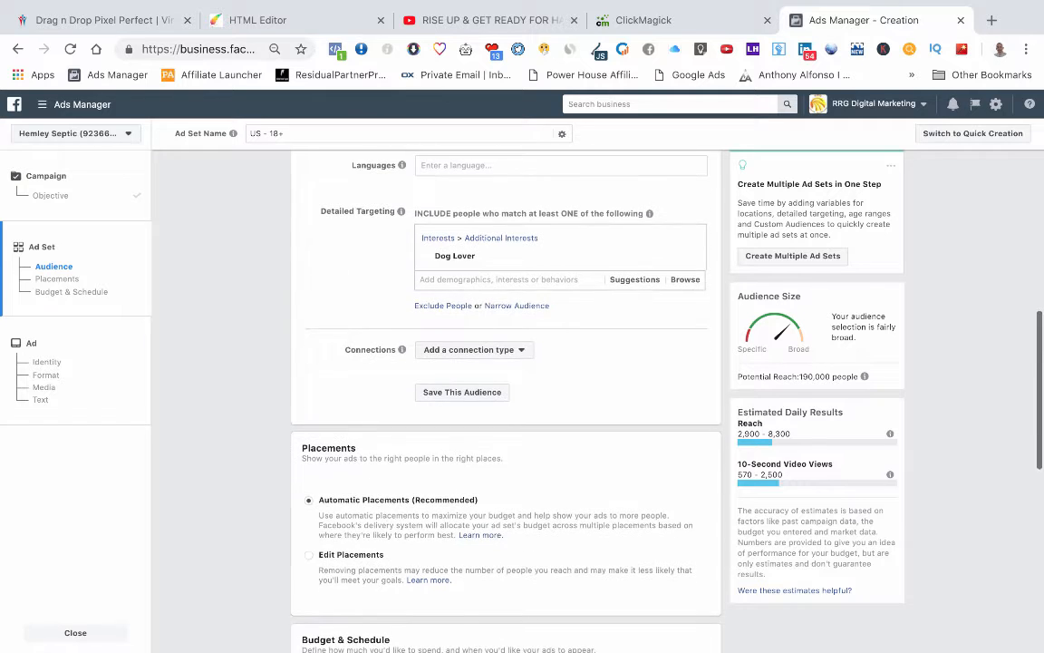
scroll(505, 399, down, 2)
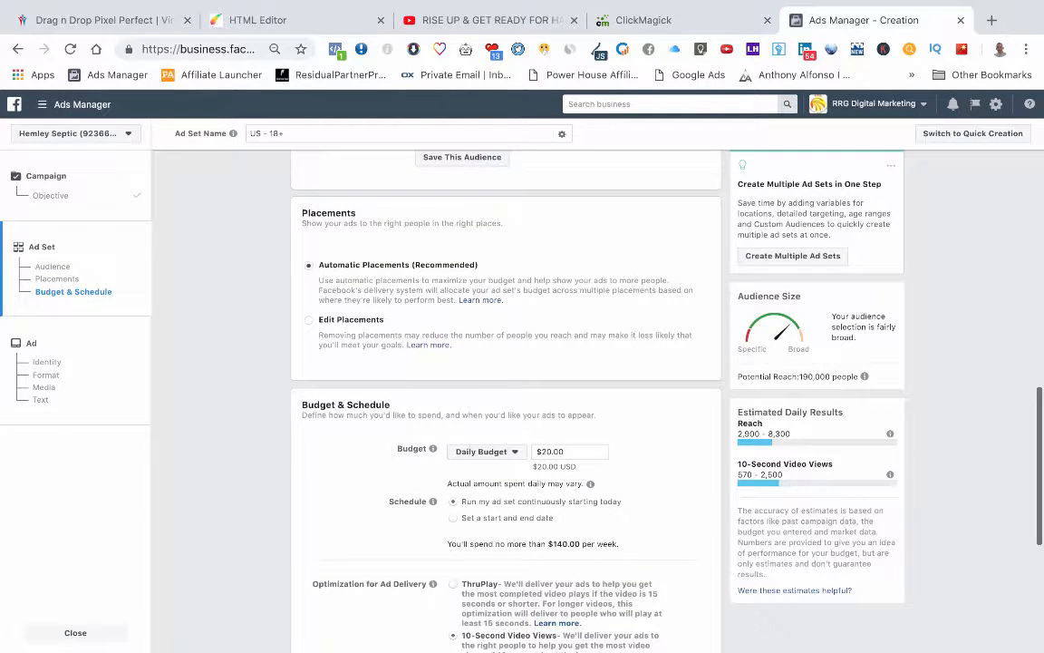
click(309, 320)
scroll(505, 390, down, 4)
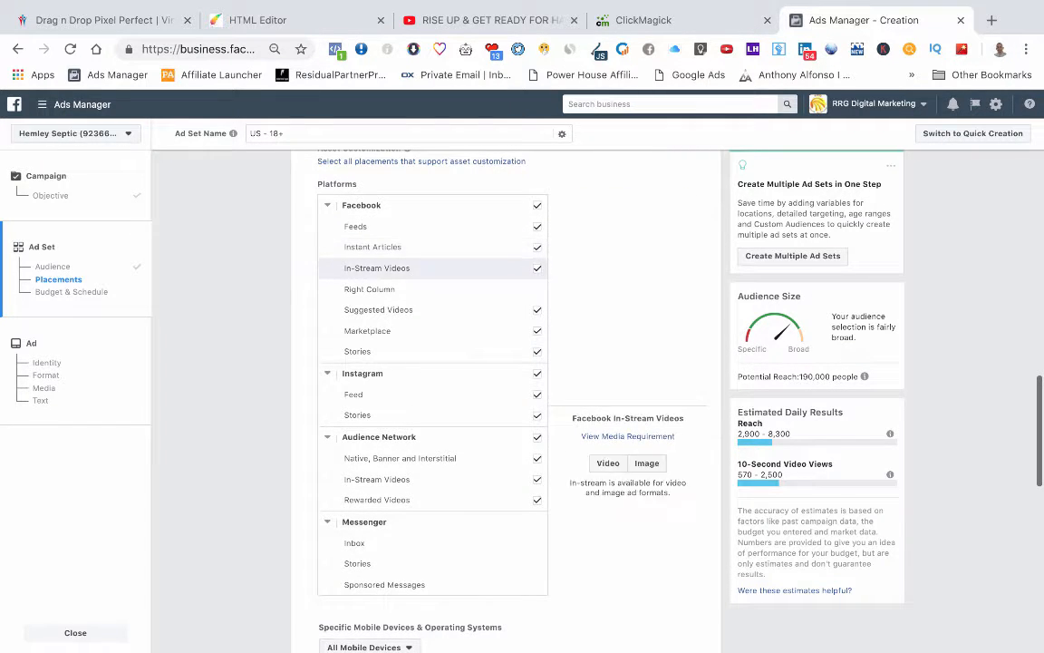
Exclude Instant Articles, In-Stream Videos, Suggested Videos, Marketplace and Stories from the Facebook placements, leaving Feeds selected
click(537, 247)
click(537, 267)
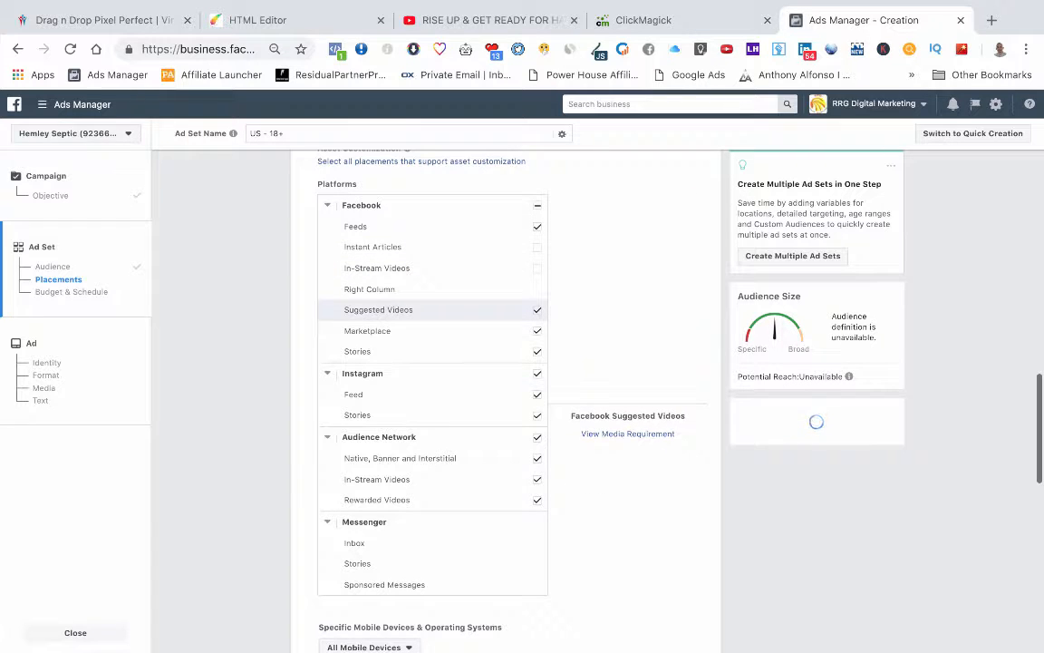
click(537, 309)
click(536, 330)
click(536, 352)
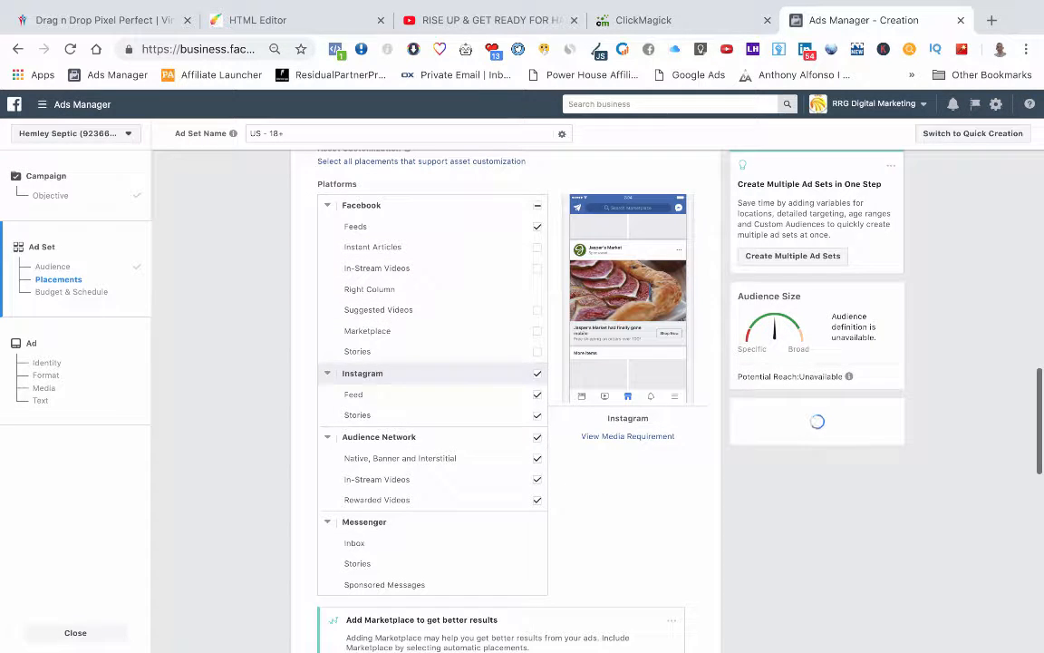
Remove the whole Instagram and Audience Network platforms from the ad set's placements
click(537, 374)
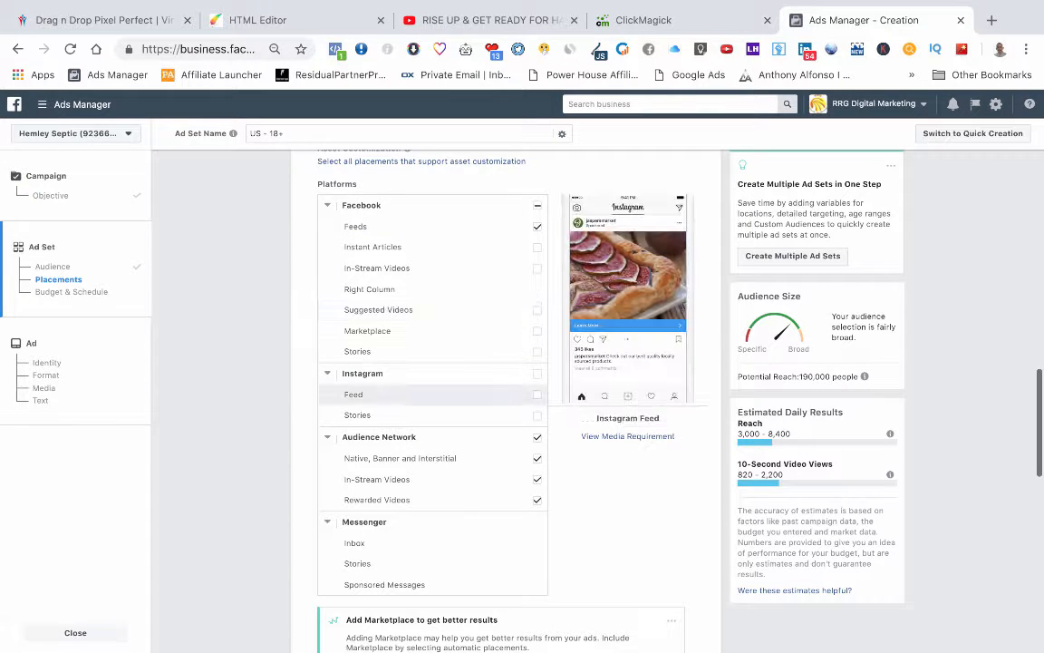
scroll(426, 372, down, 1)
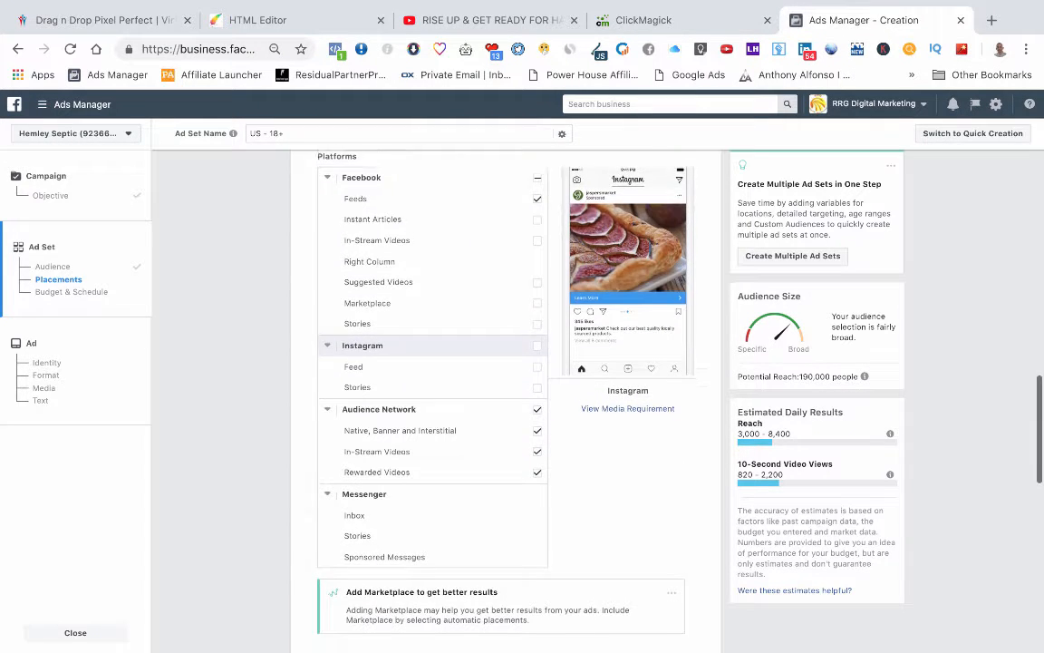
click(537, 374)
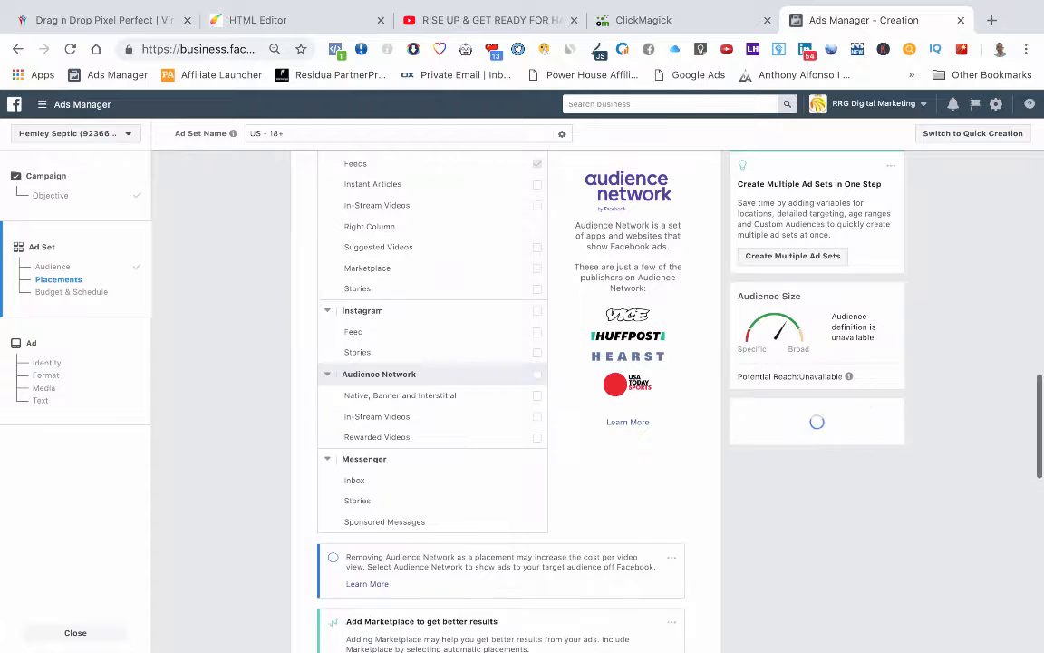
Check the mobile device options under the placements and keep All Mobile Devices selected
scroll(537, 376, down, 2)
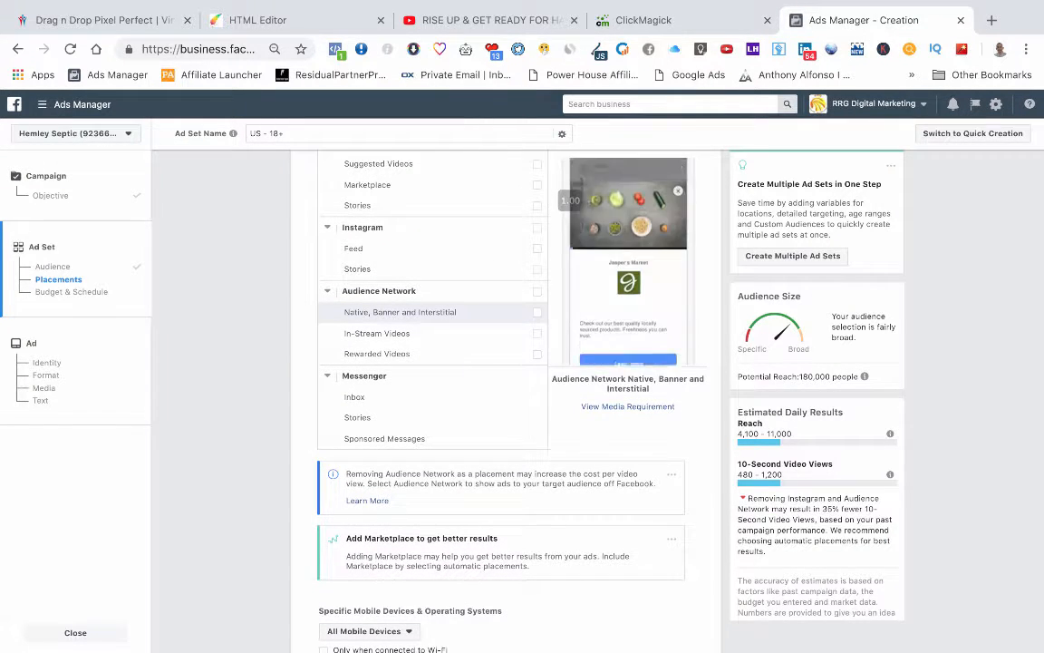
scroll(426, 333, down, 1)
scroll(426, 332, down, 5)
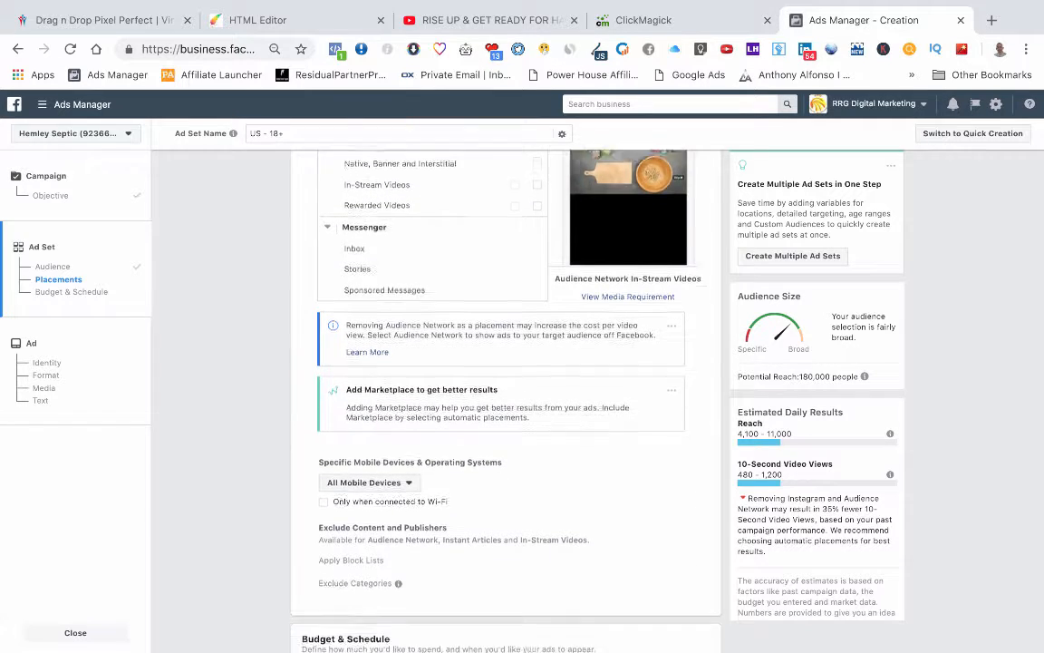
scroll(506, 389, down, 2)
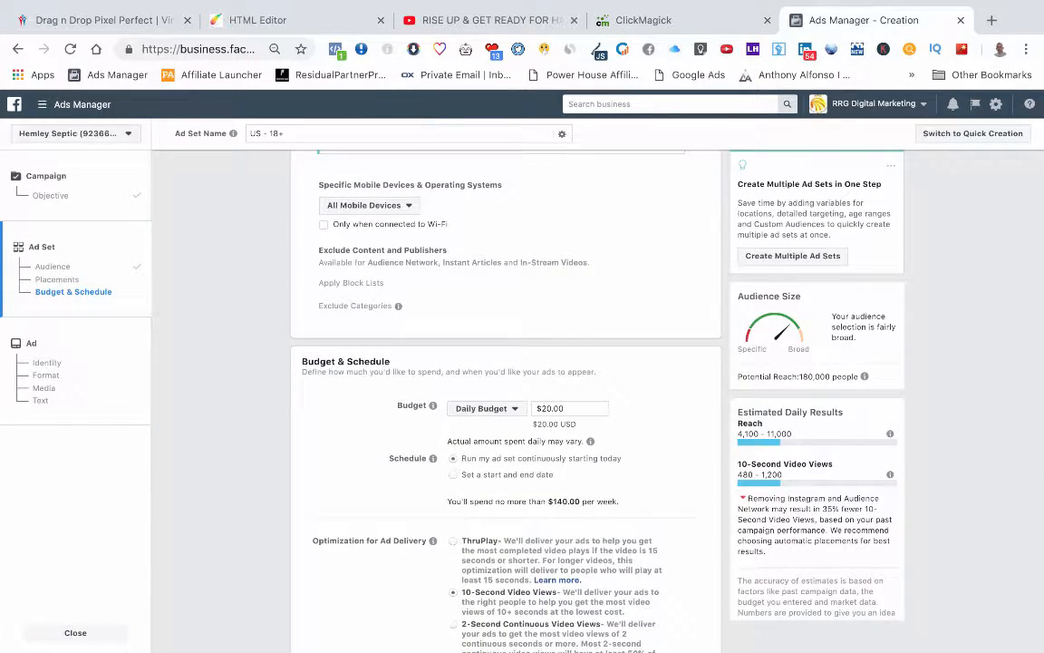
click(369, 205)
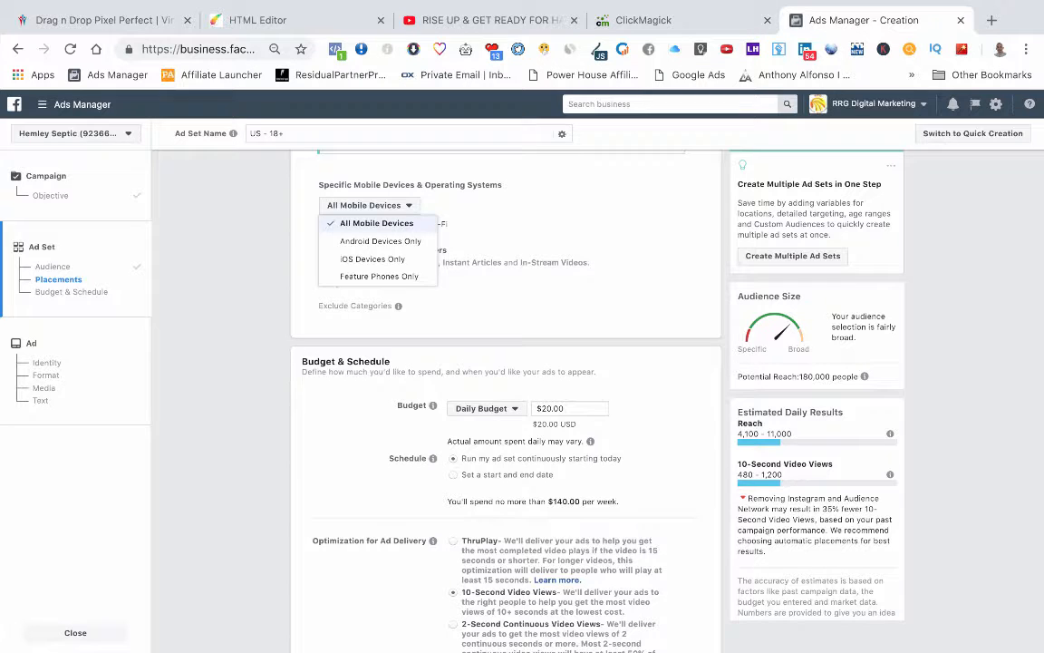
click(376, 223)
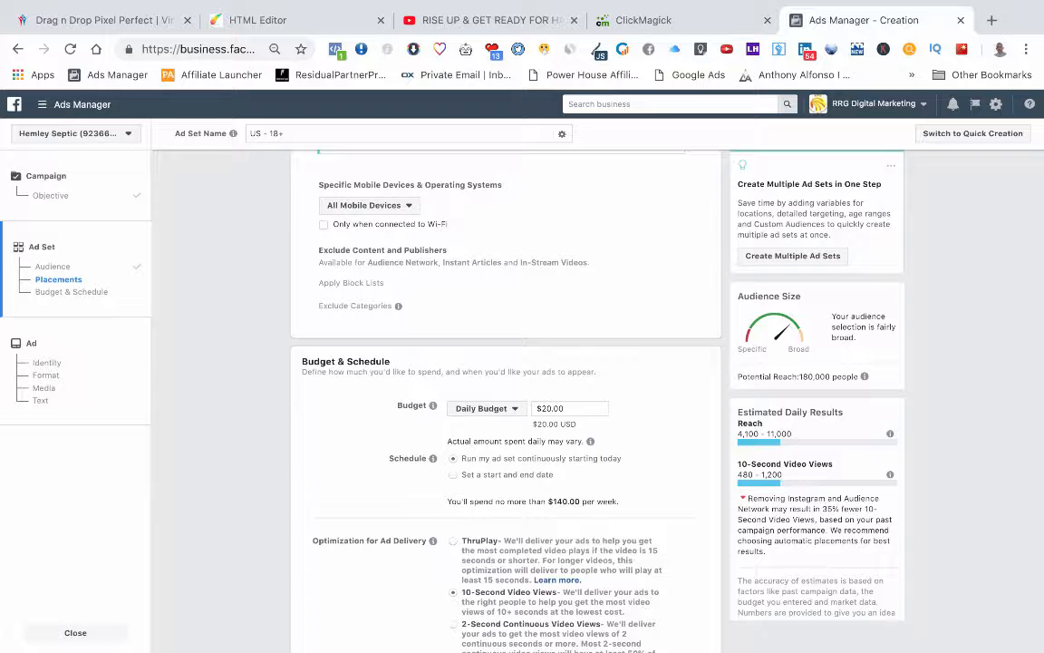
Review the daily budget, schedule, delivery optimization and bidding settings, and continue to the ad setup
scroll(506, 399, down, 1)
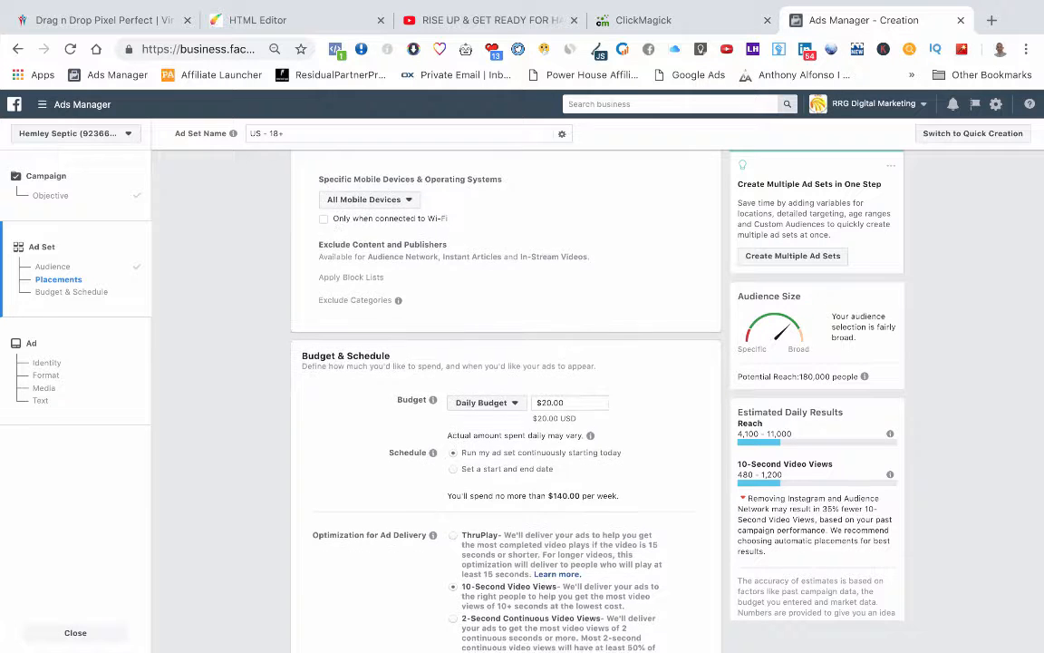
scroll(506, 399, down, 3)
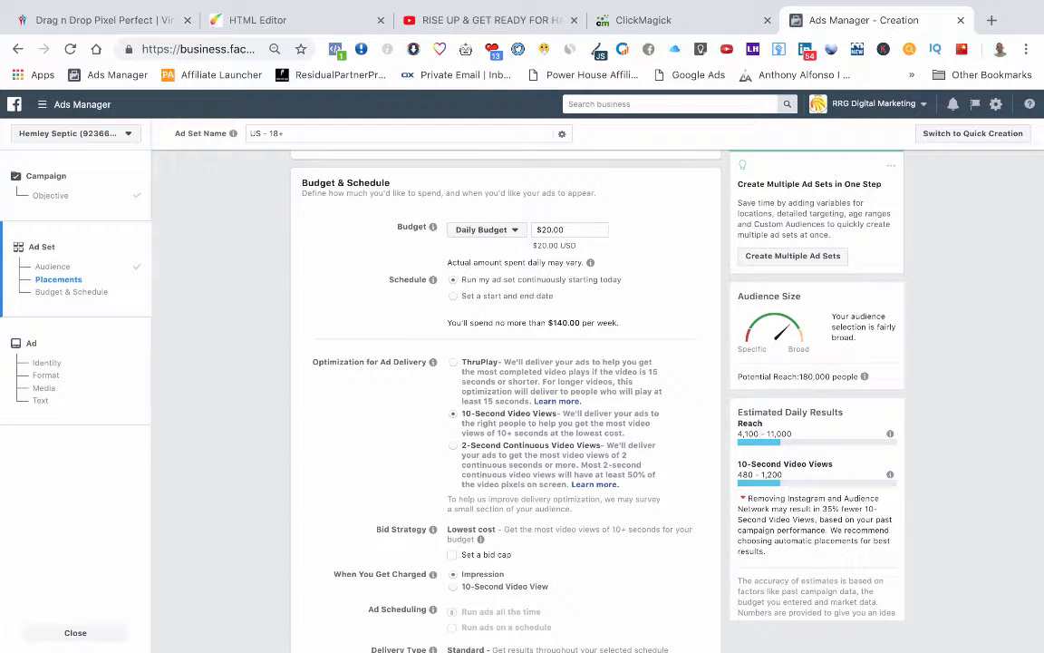
double_click(553, 231)
scroll(506, 399, down, 2)
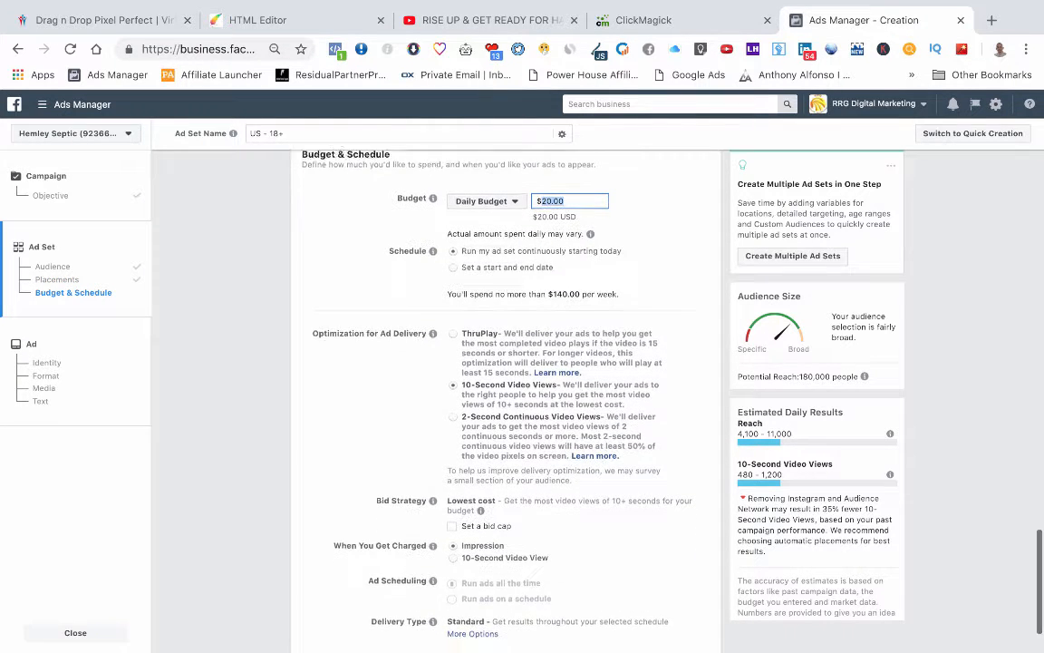
scroll(506, 399, down, 1)
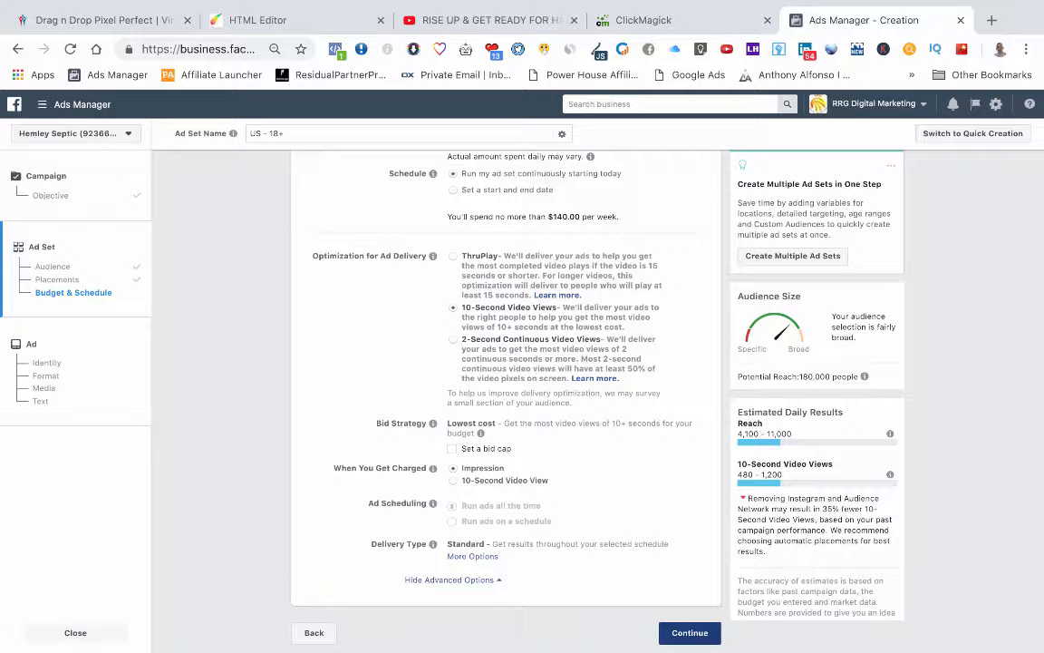
click(690, 633)
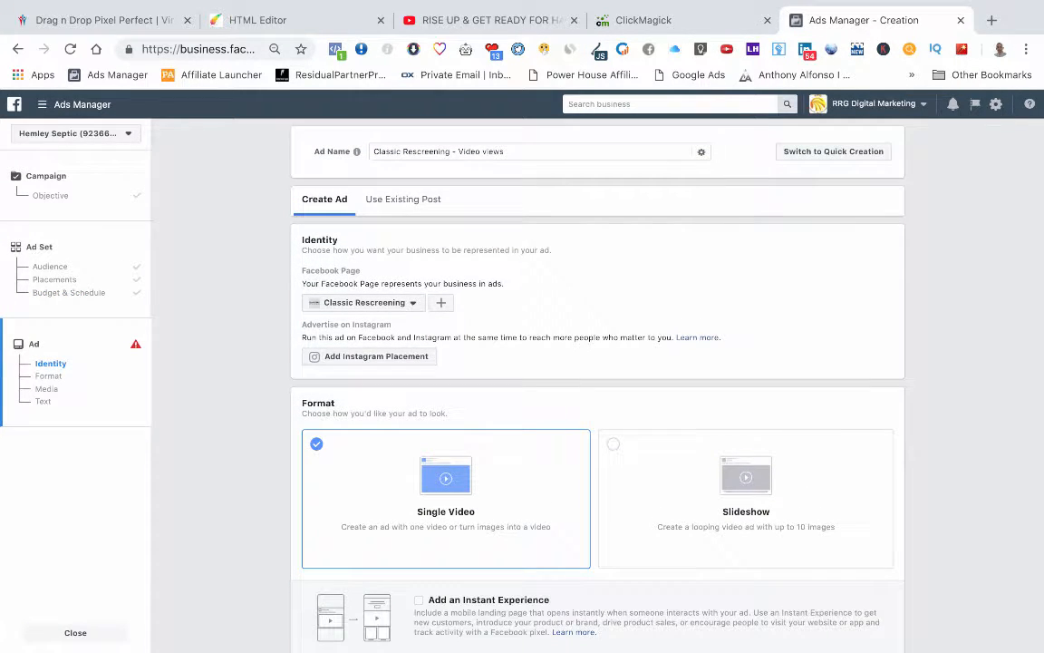
Look through the Facebook Pages available for the ad's identity, keeping Classic Rescreening selected
click(364, 303)
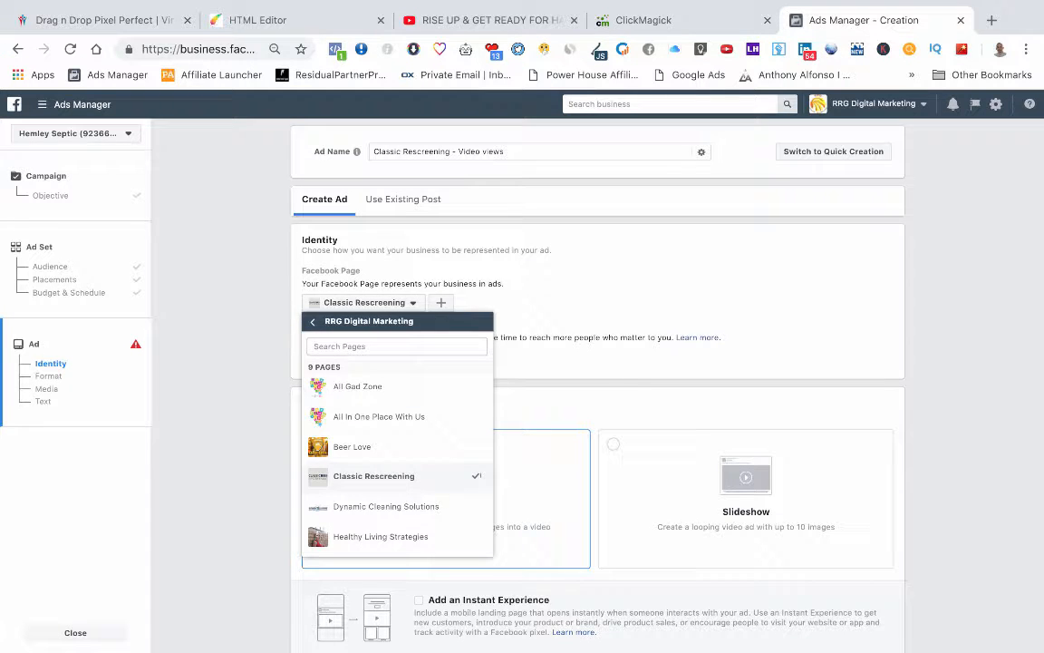
click(364, 303)
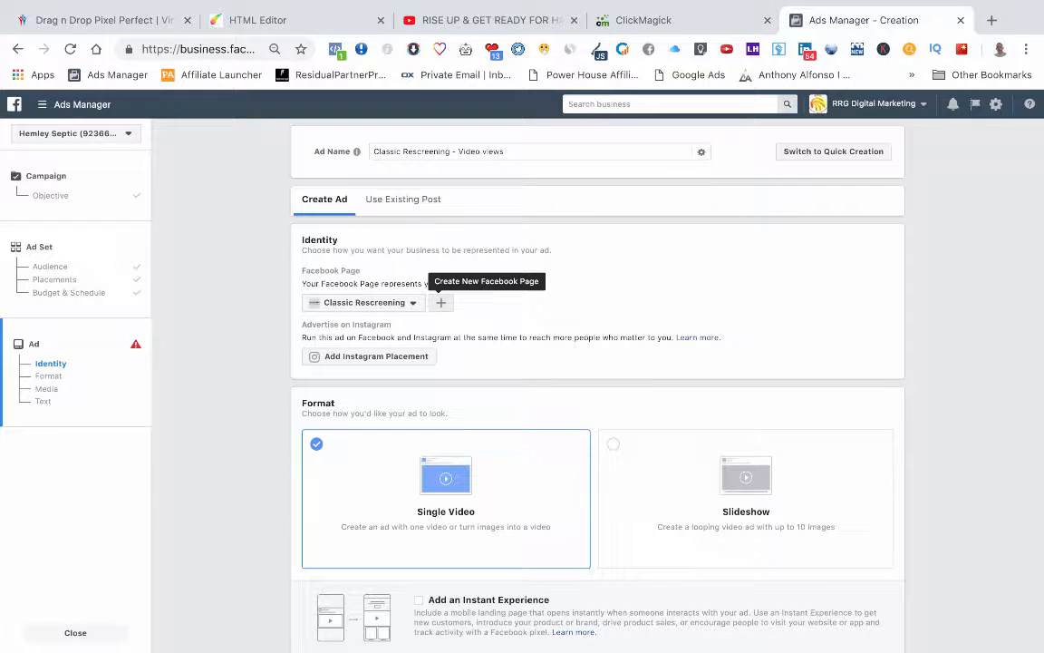
scroll(441, 303, down, 1)
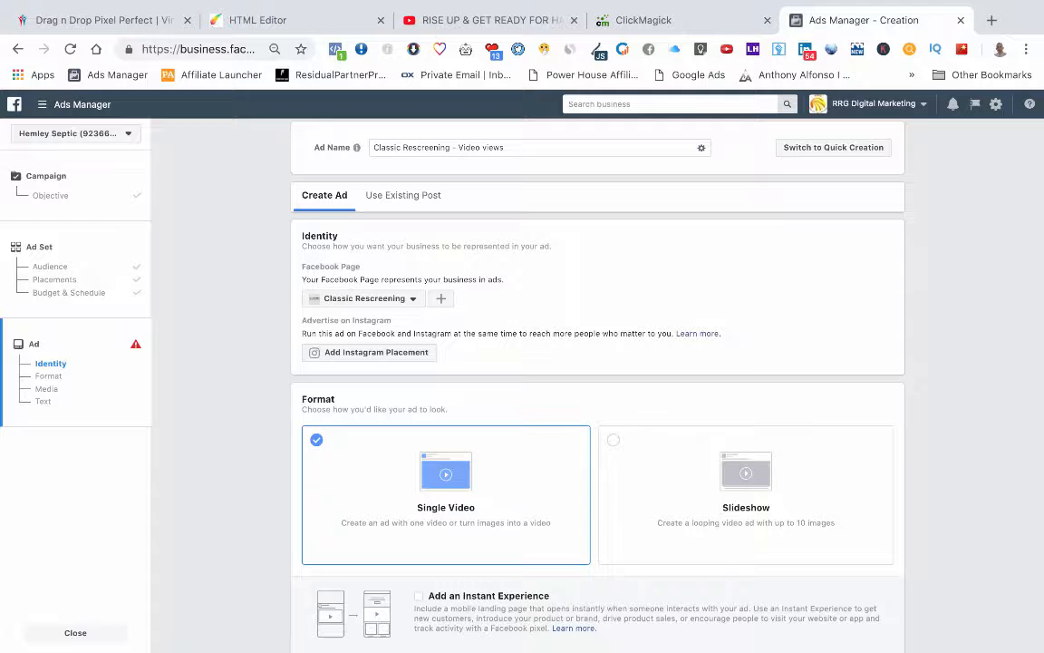
Replace the ad's text with the placeholder "kjhkjhkjh", keeping the Single Video format
scroll(441, 299, down, 1)
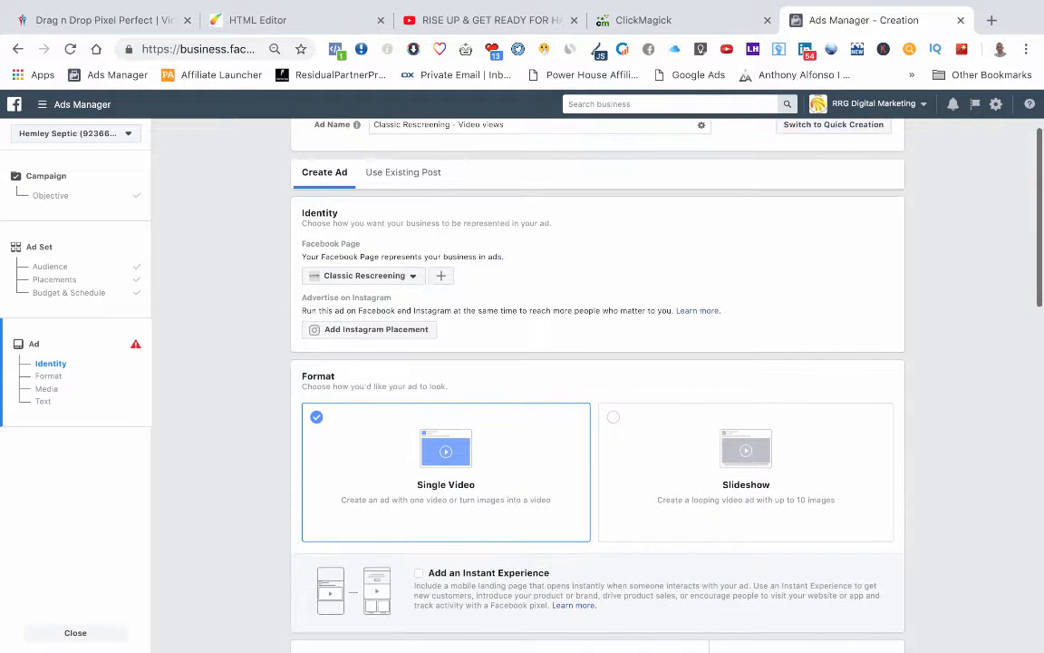
scroll(441, 298, down, 3)
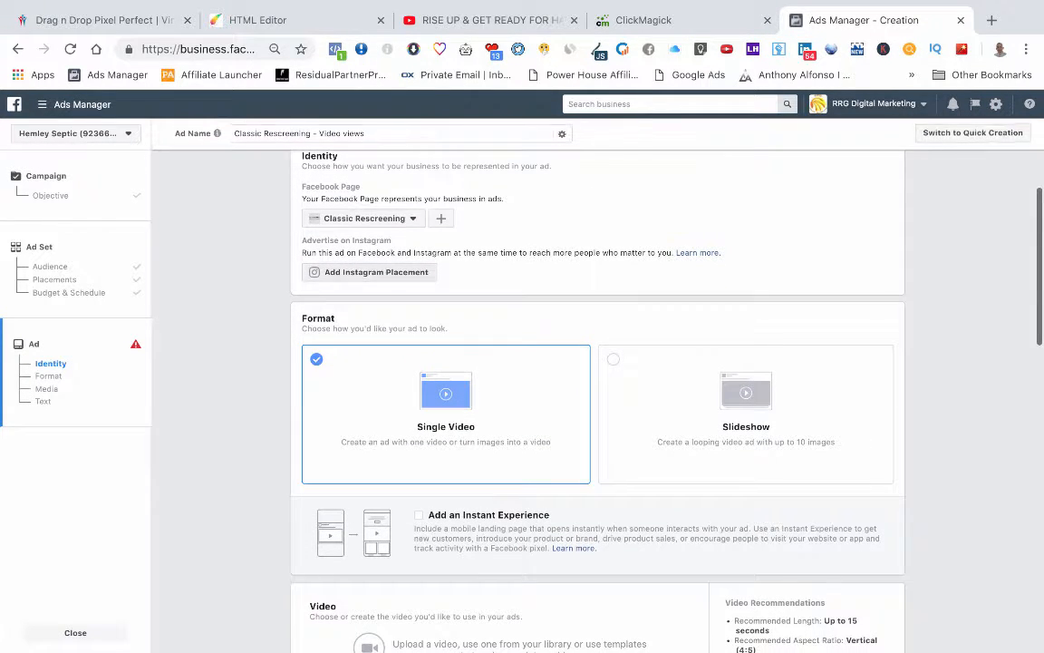
scroll(441, 299, down, 5)
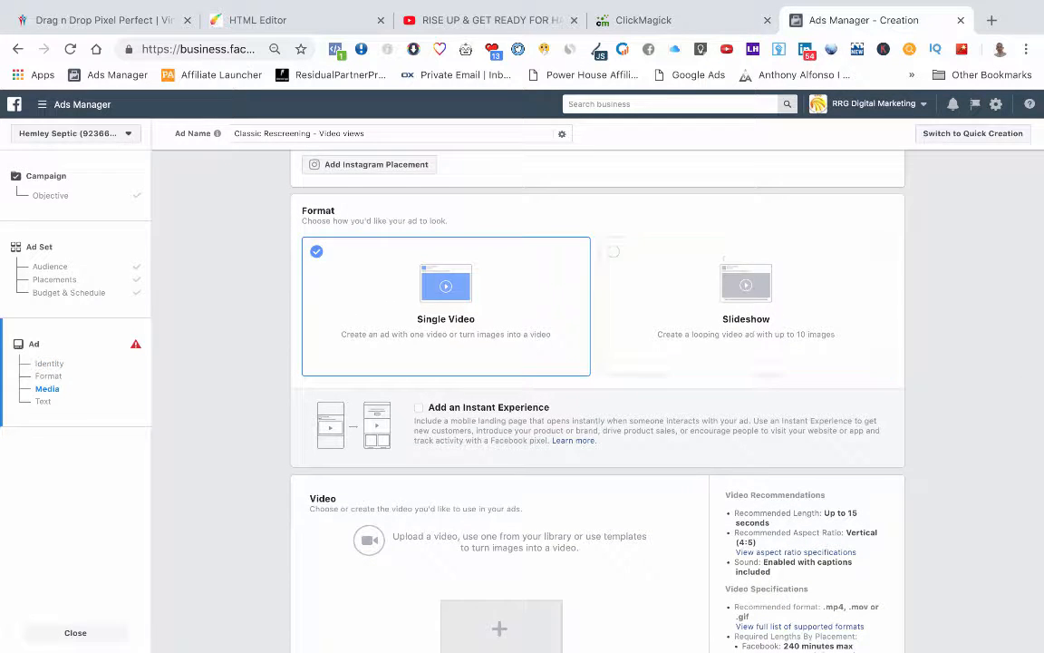
scroll(598, 390, down, 4)
scroll(598, 389, down, 9)
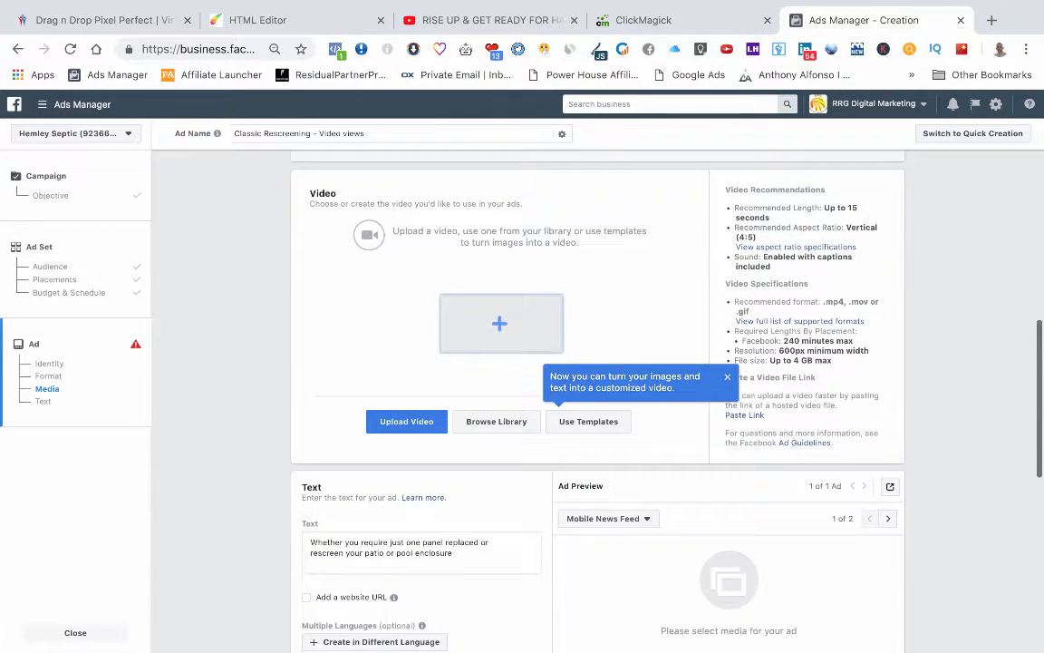
scroll(598, 390, down, 4)
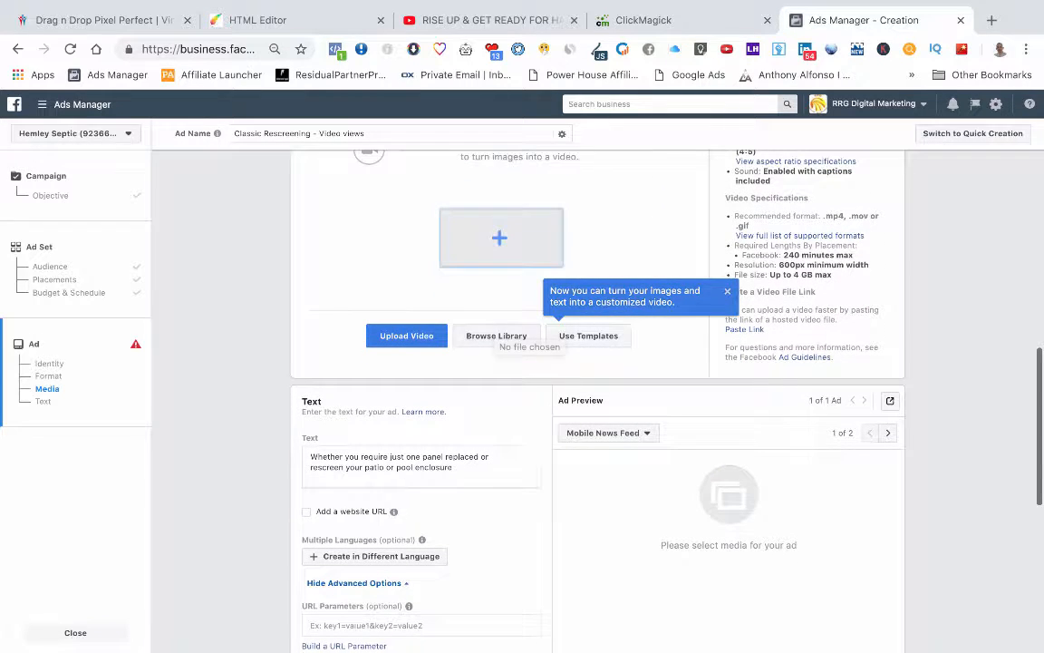
scroll(598, 390, down, 10)
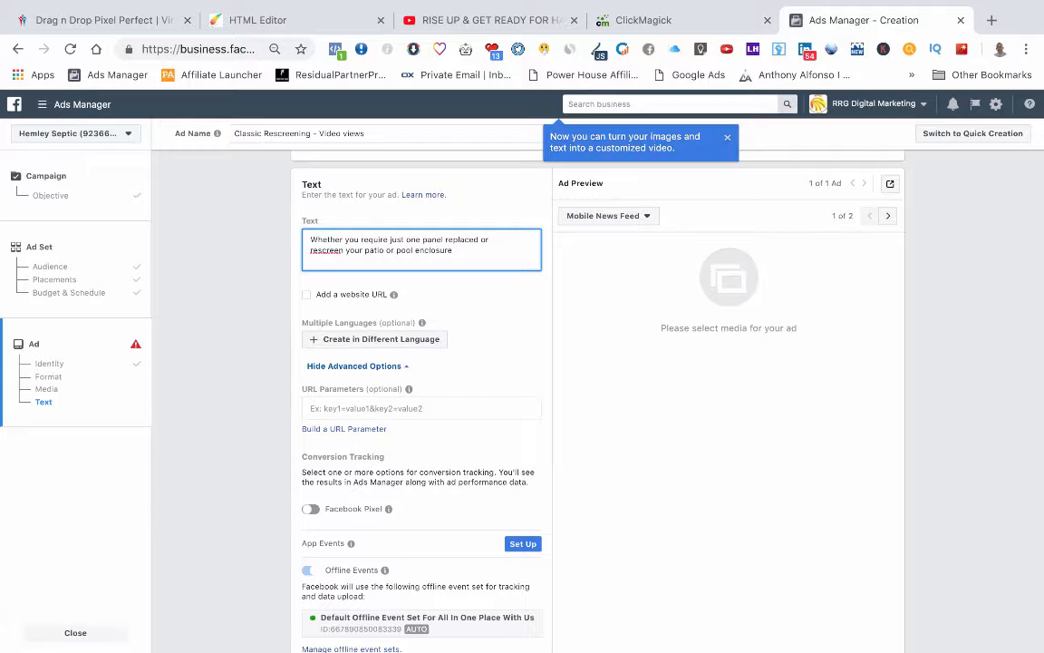
key(ctrl+a)
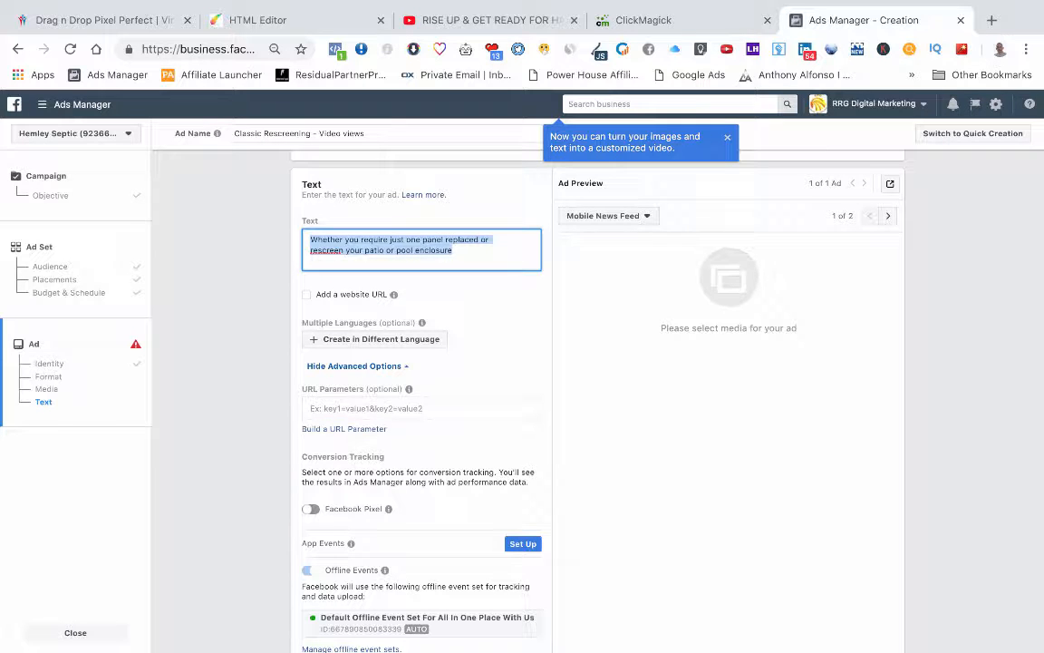
text(kjhkjhkjh)
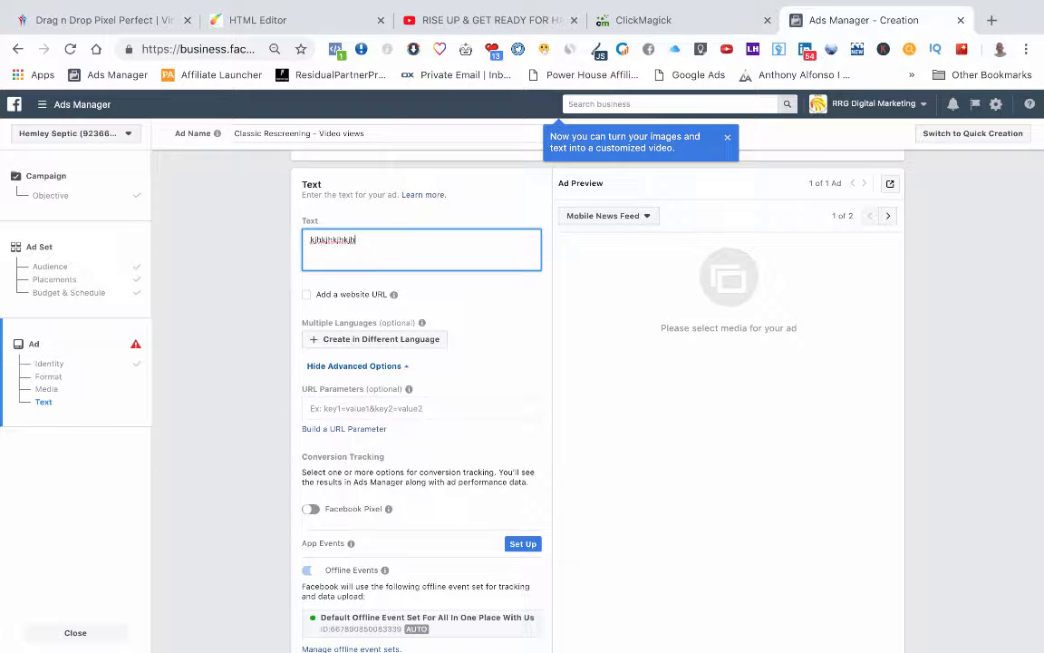
click(227, 299)
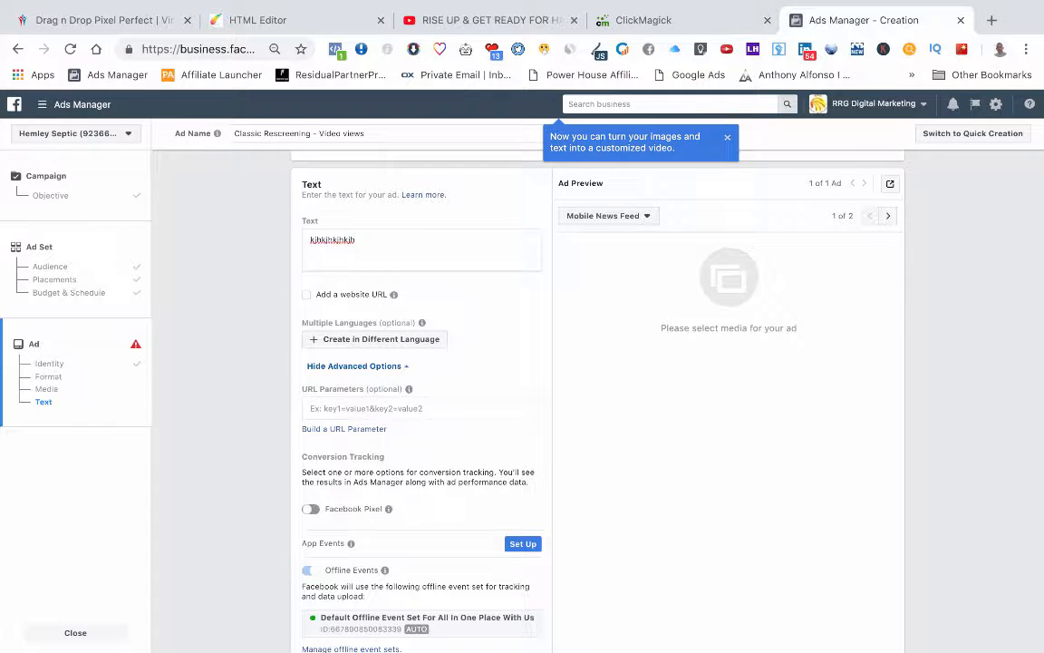
Enable Facebook Pixel conversion tracking for the ad
scroll(598, 398, down, 1)
scroll(599, 399, up, 2)
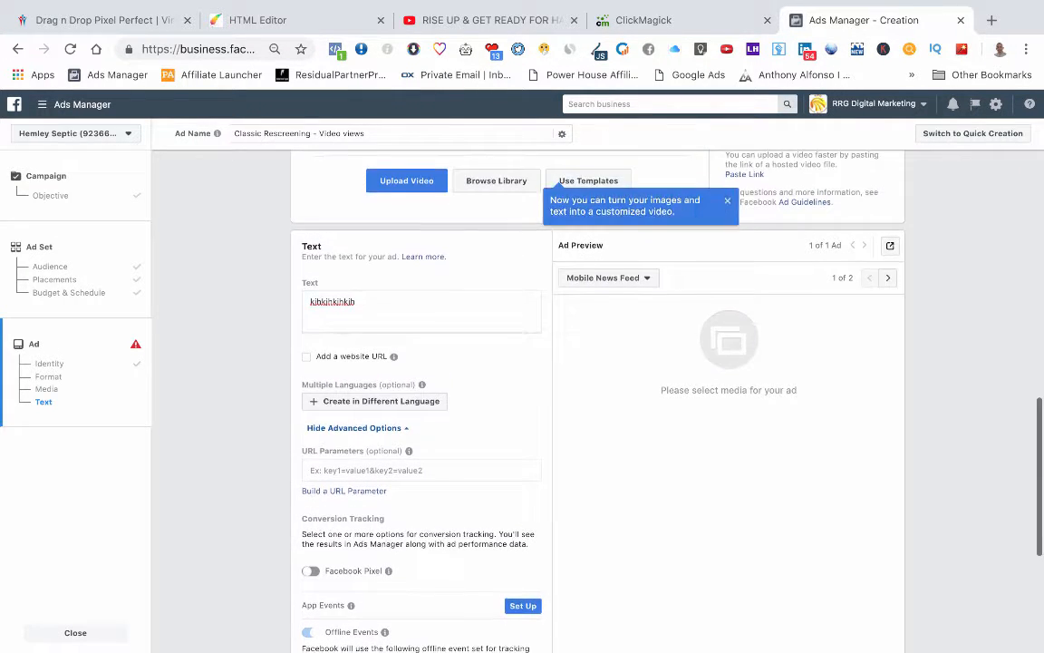
scroll(598, 399, down, 4)
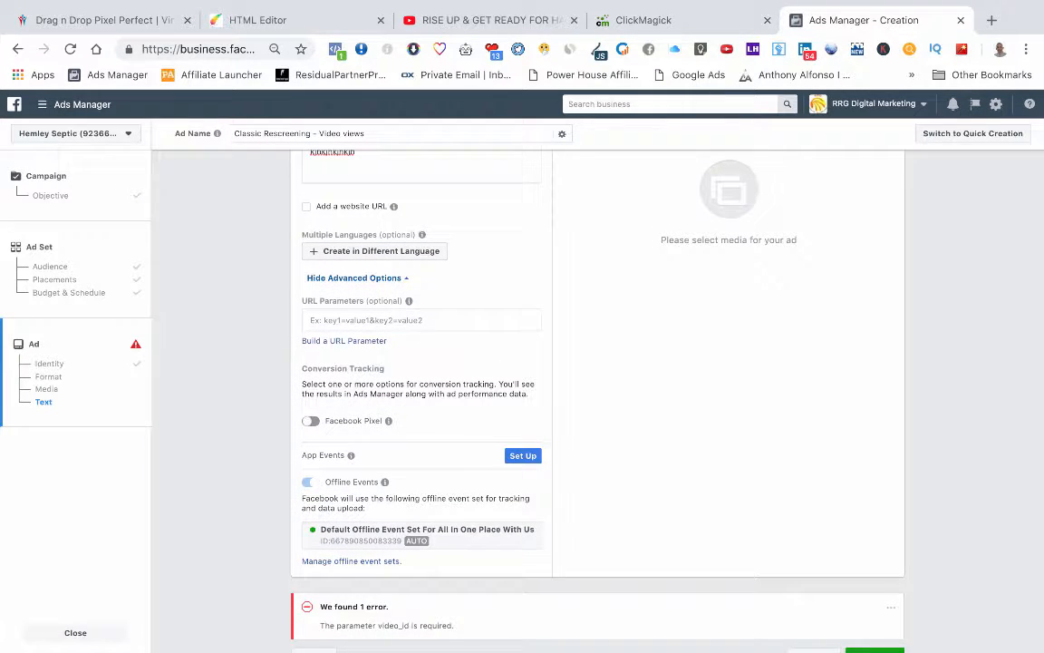
click(310, 421)
mouse_move(389, 421)
scroll(388, 421, down, 1)
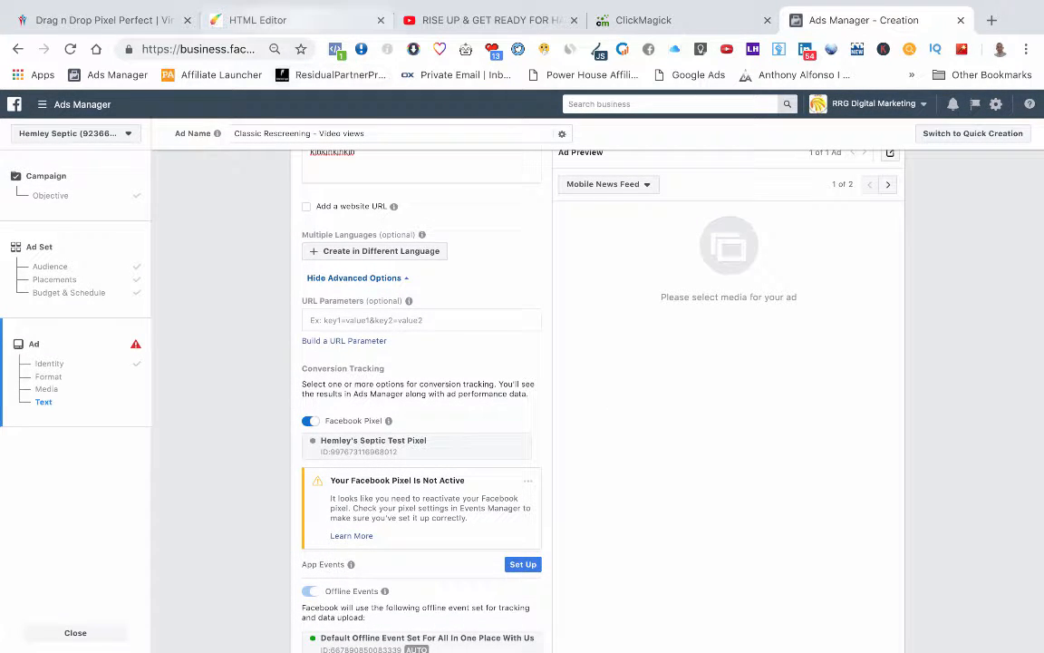
Check the welcome page open in the HTML Editor, return to Ads Manager, and try to confirm the ad
click(263, 20)
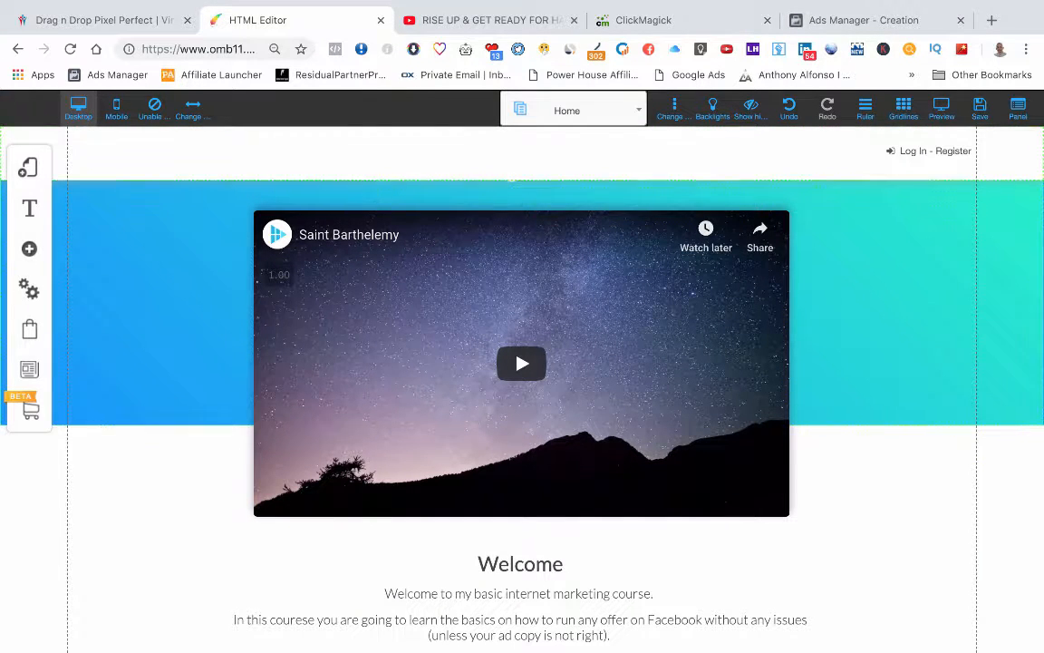
click(816, 20)
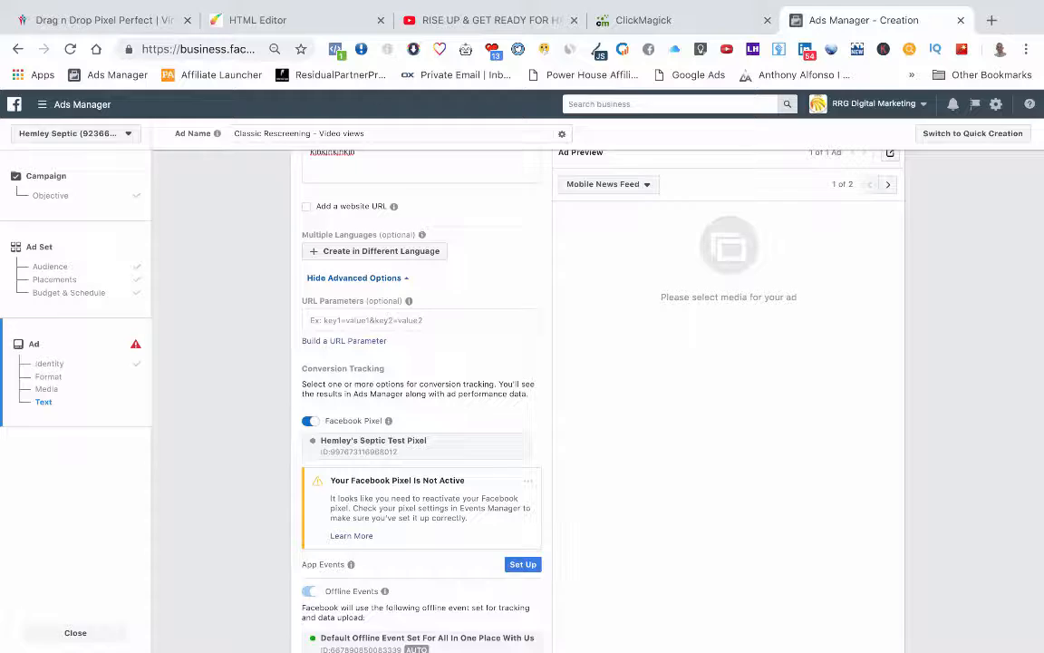
scroll(598, 399, down, 3)
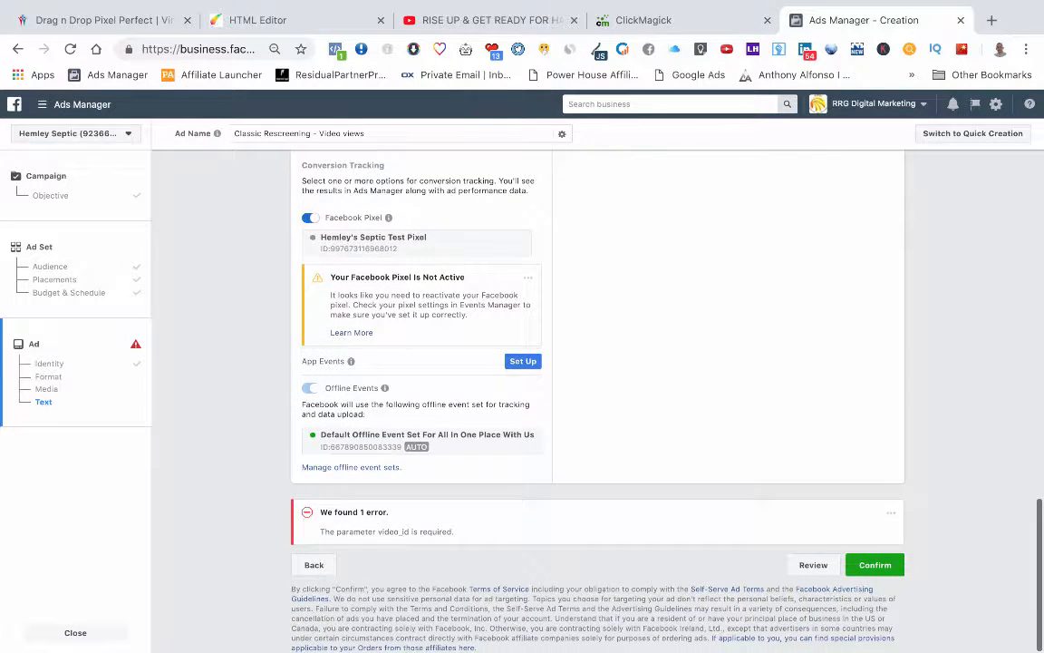
scroll(598, 398, up, 1)
scroll(598, 399, up, 1)
scroll(599, 399, down, 1)
click(875, 564)
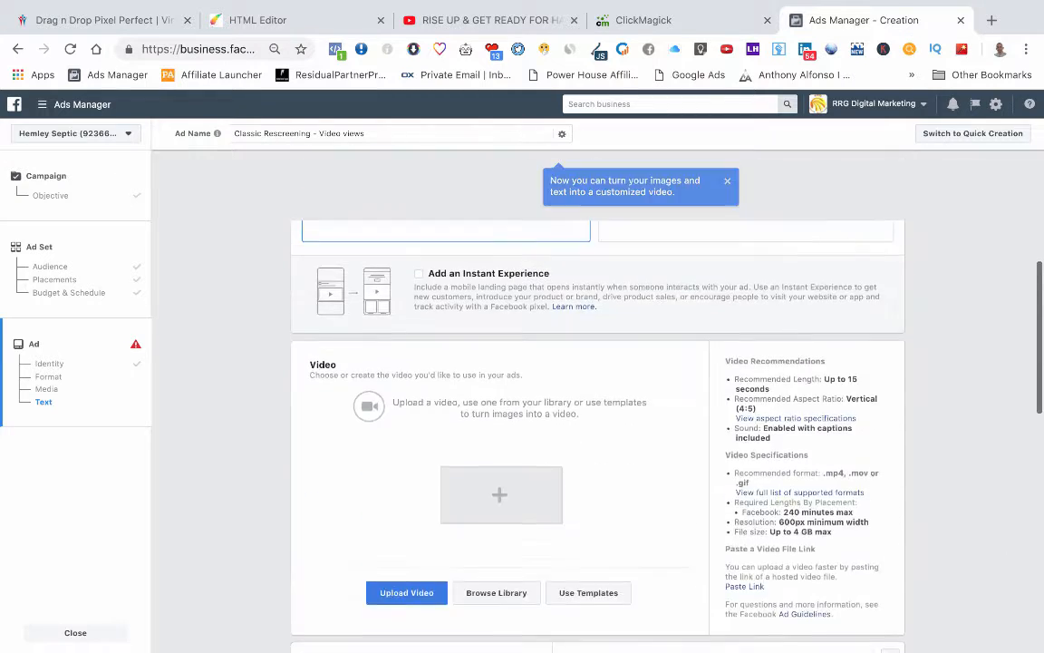
Review the ad's identity, format, video, text and Facebook Pixel tracking settings
scroll(598, 399, up, 2)
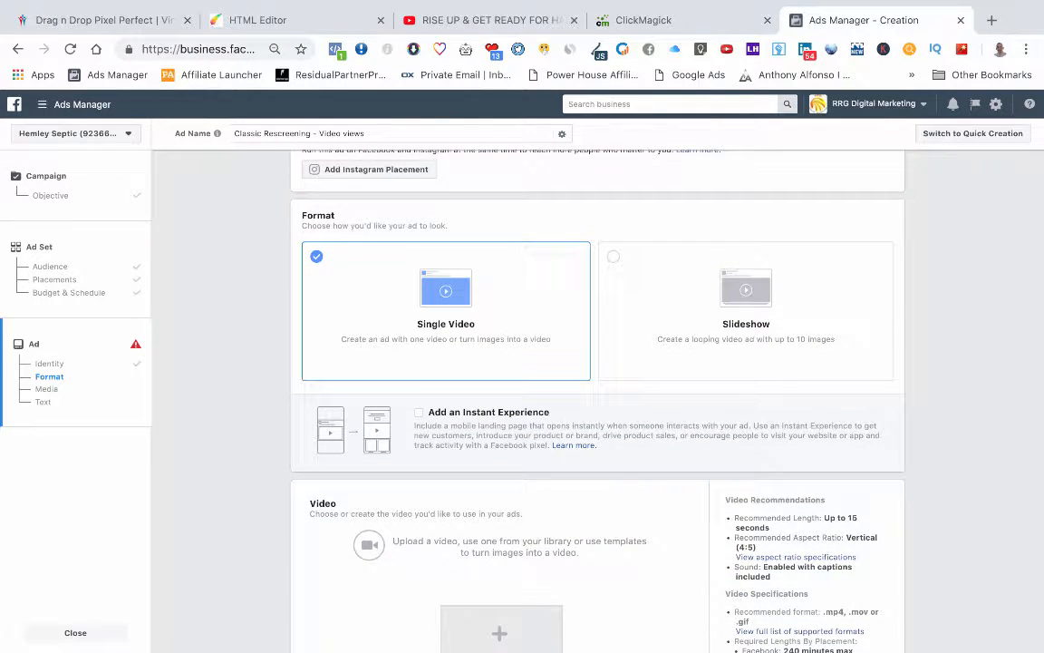
scroll(598, 399, up, 2)
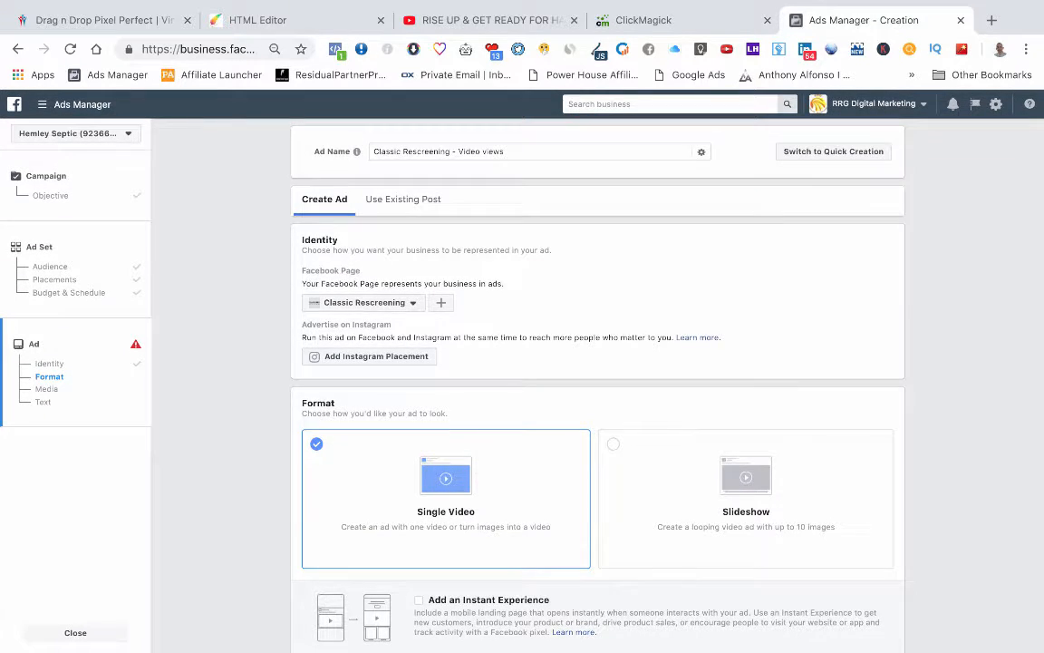
scroll(598, 399, down, 5)
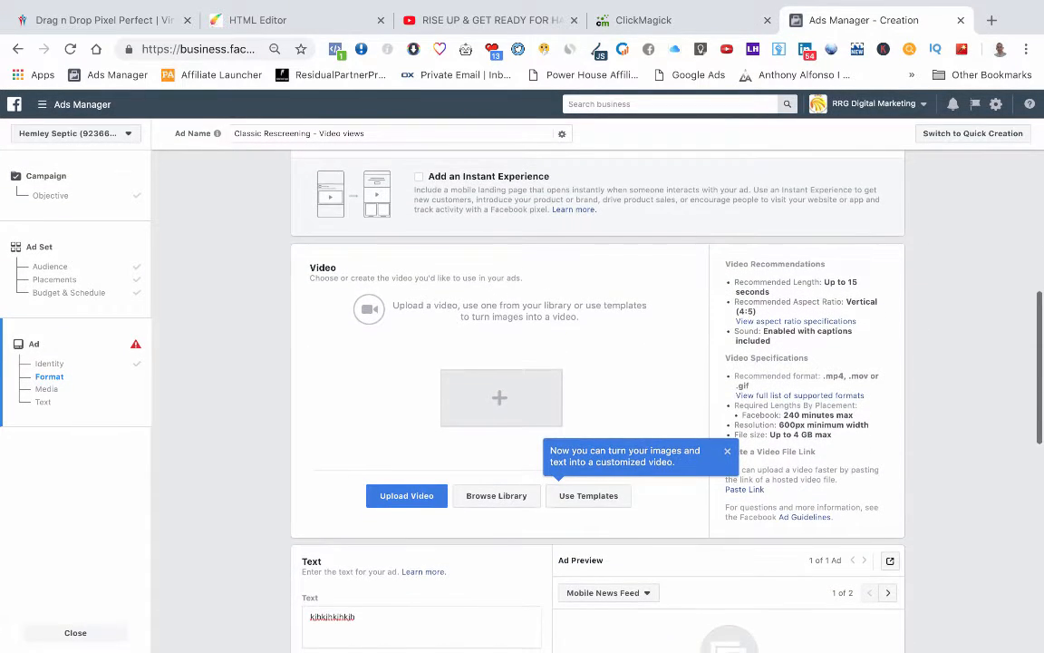
scroll(599, 399, down, 5)
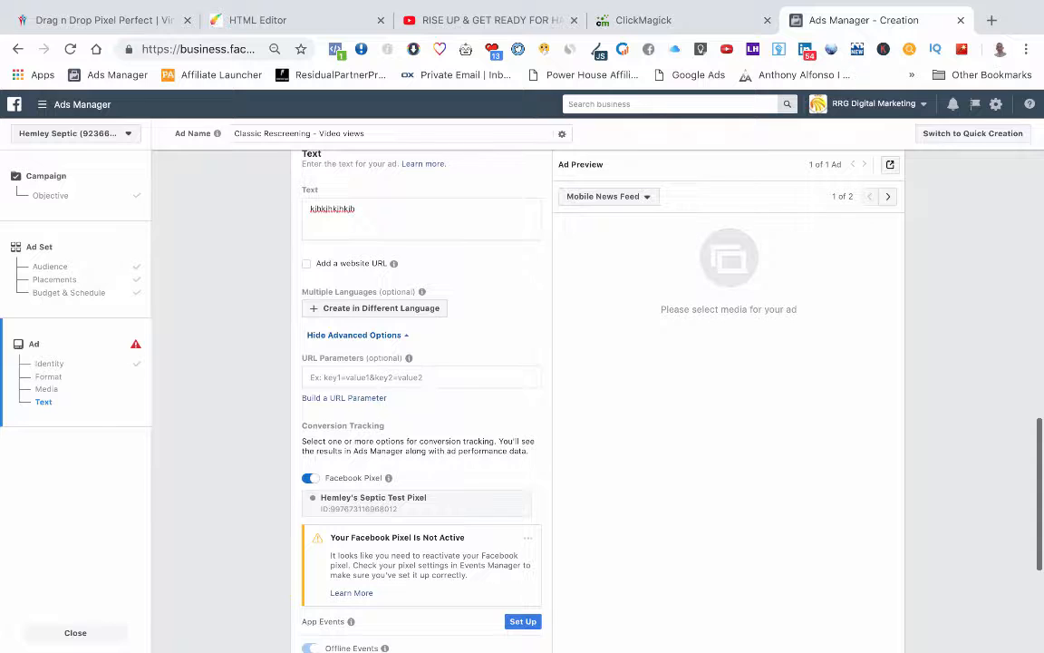
scroll(422, 399, down, 1)
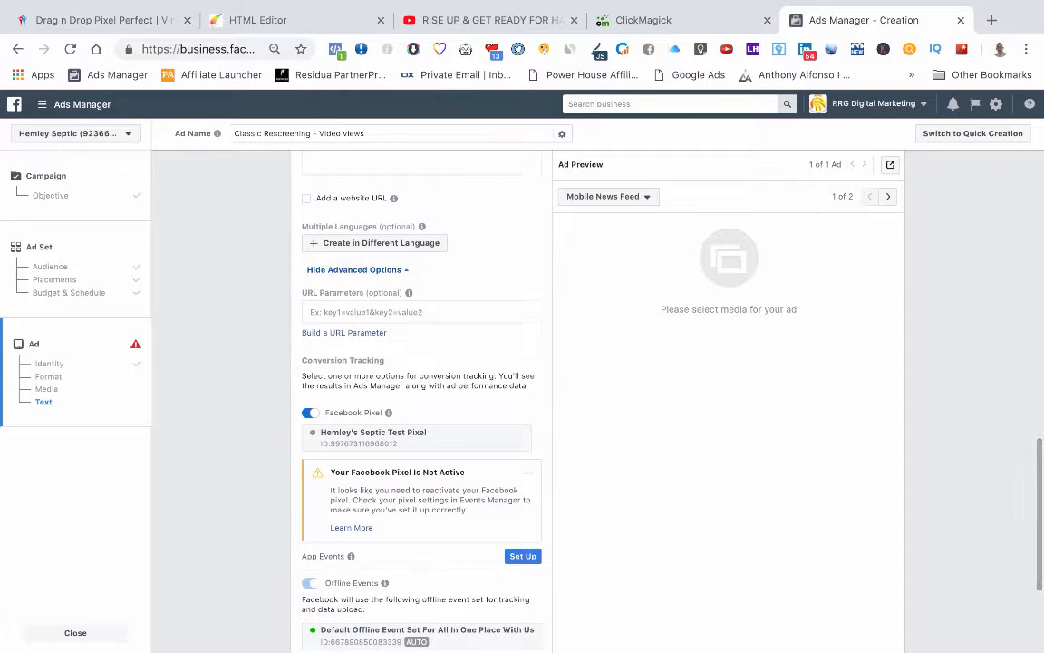
scroll(422, 399, up, 2)
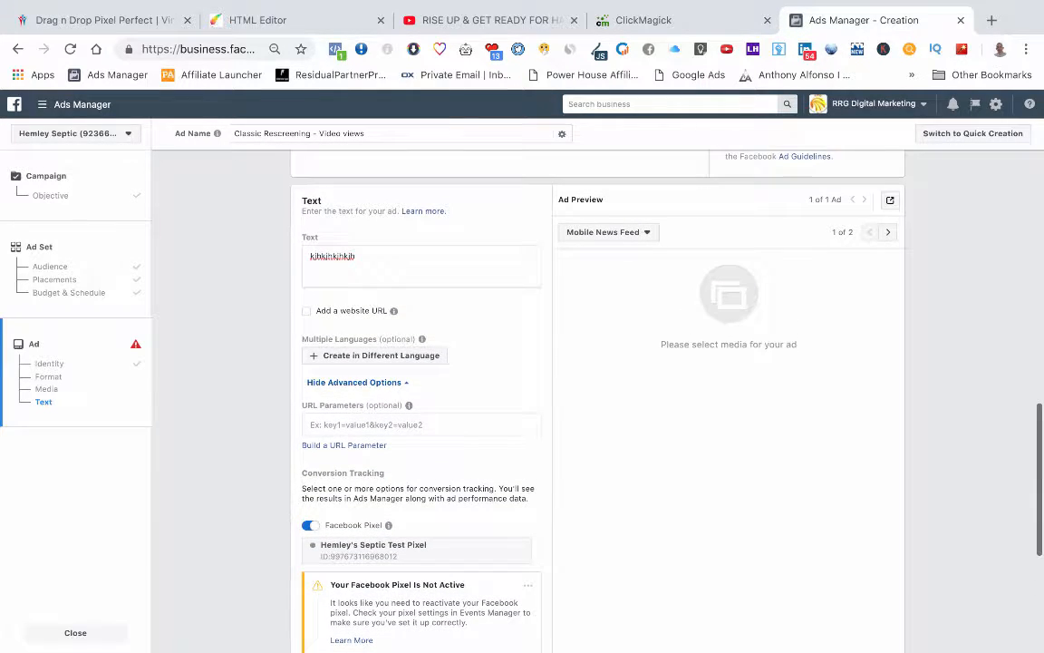
scroll(422, 399, down, 1)
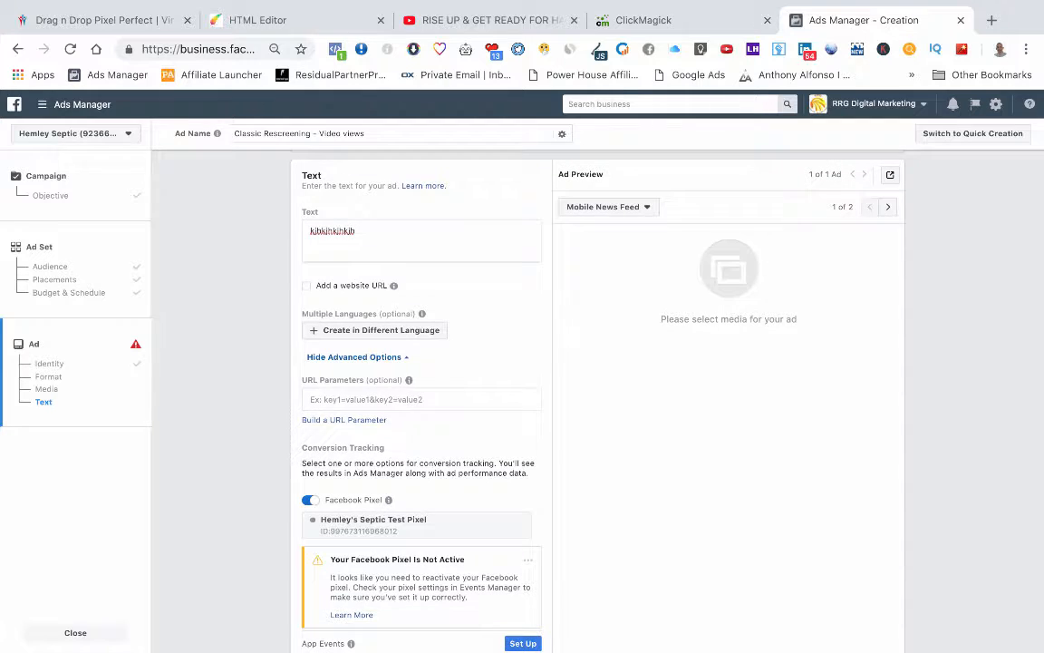
scroll(422, 399, down, 1)
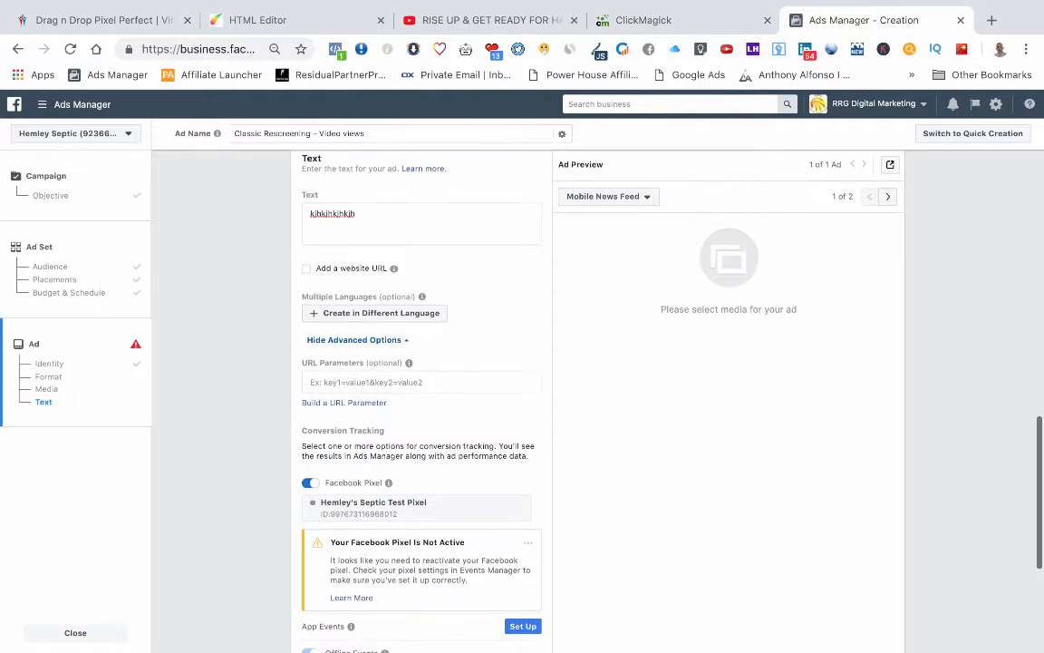
scroll(422, 399, down, 1)
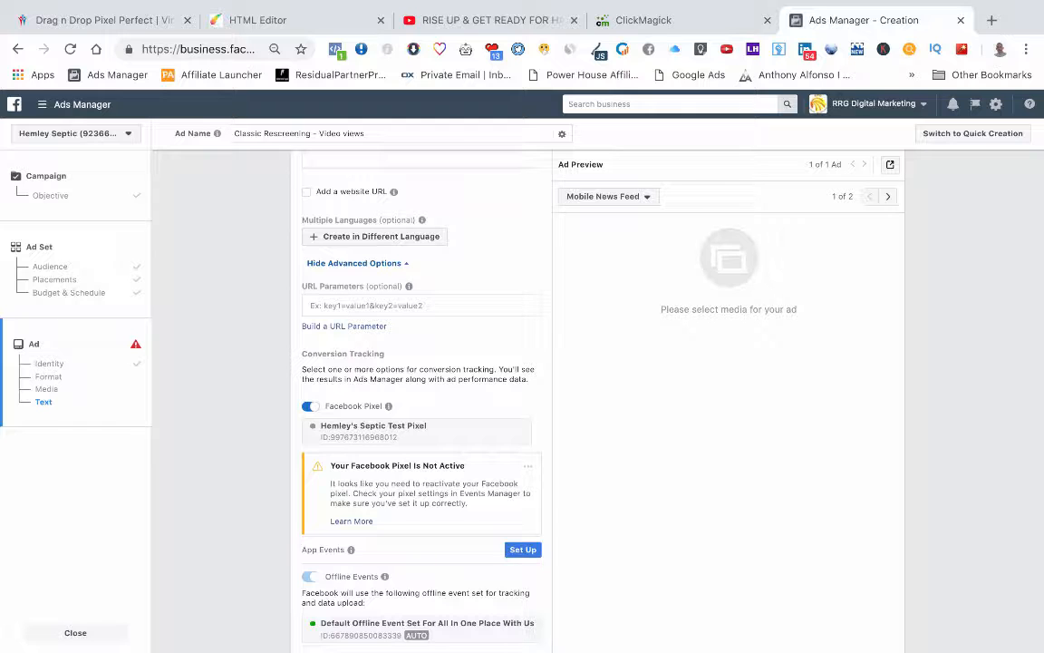
scroll(597, 401, up, 1)
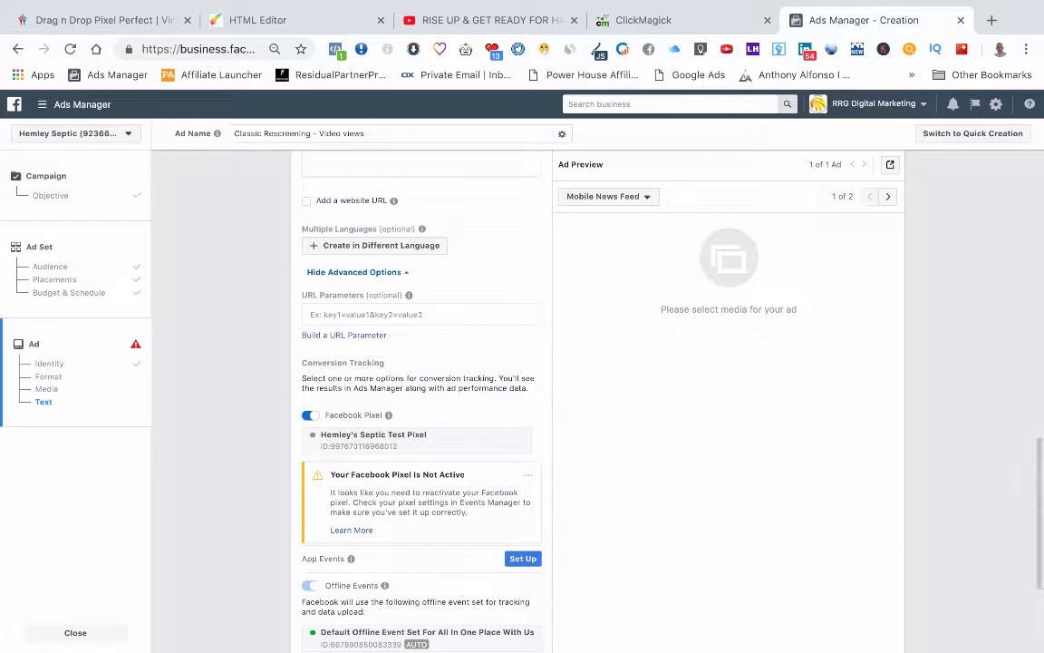
scroll(597, 401, up, 2)
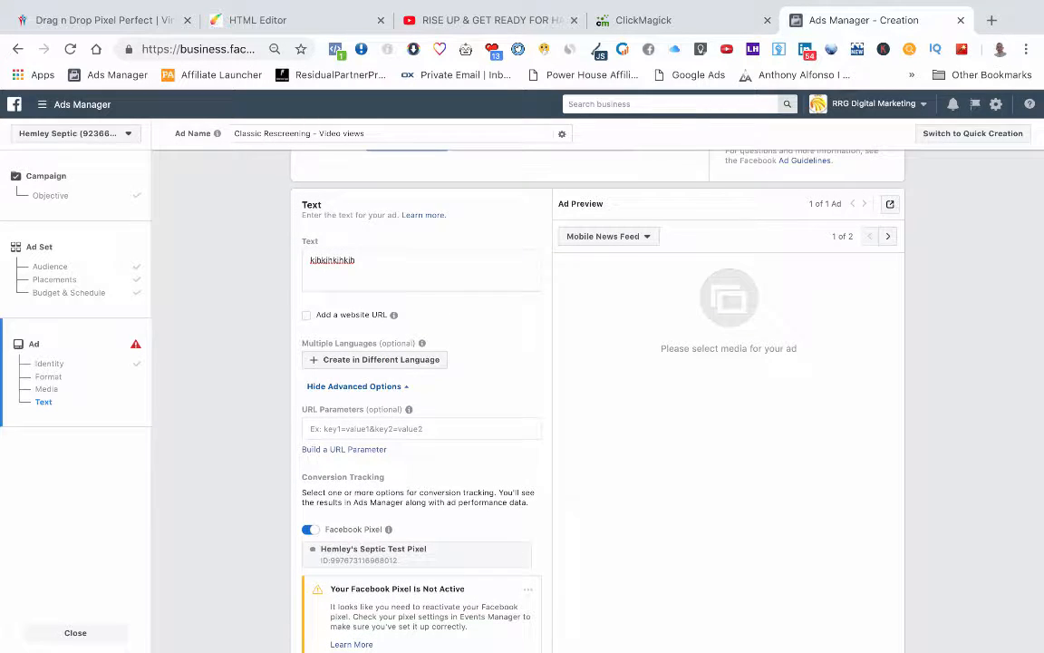
click(359, 262)
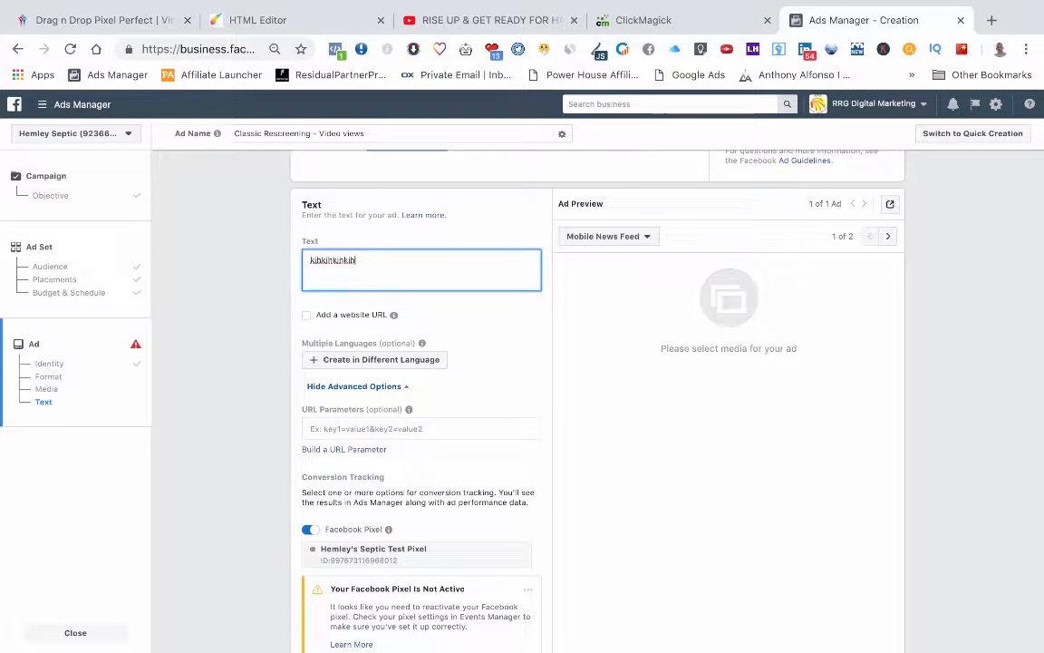
scroll(597, 401, down, 1)
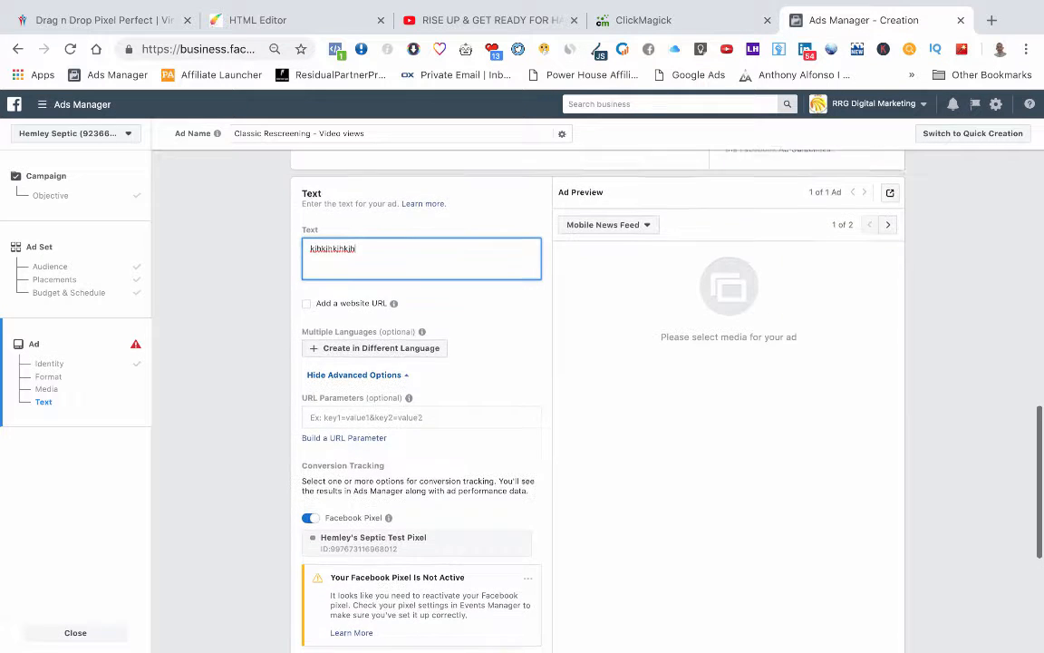
scroll(597, 400, up, 1)
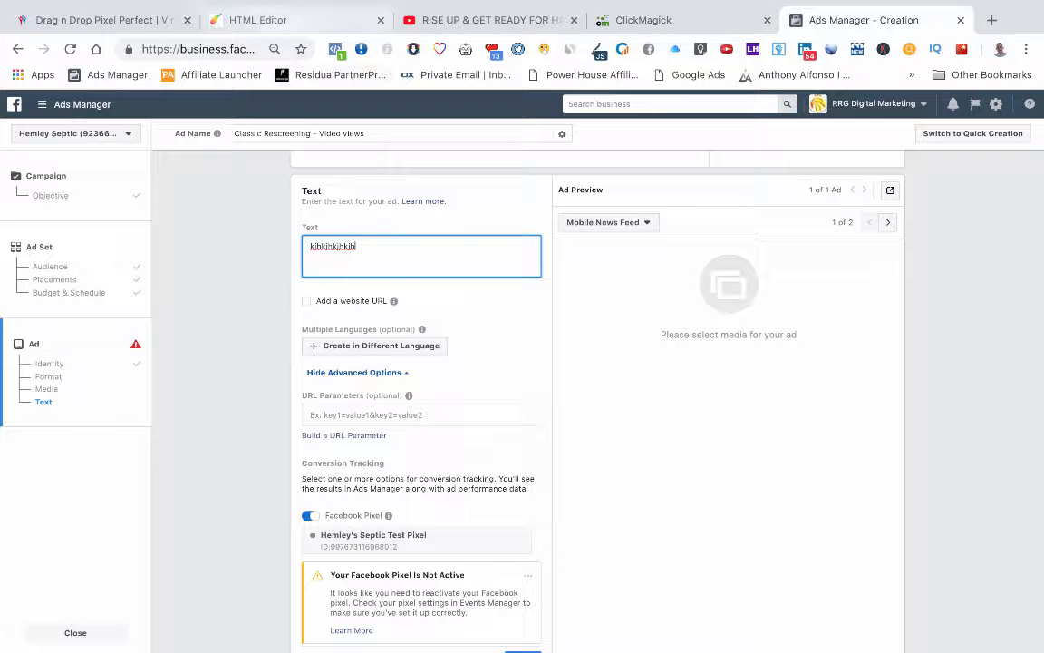
Look at the Builderall My sites page and ClickMagick, and return to the conversion tracking settings in Ads Manager
click(136, 20)
scroll(91, 362, down, 4)
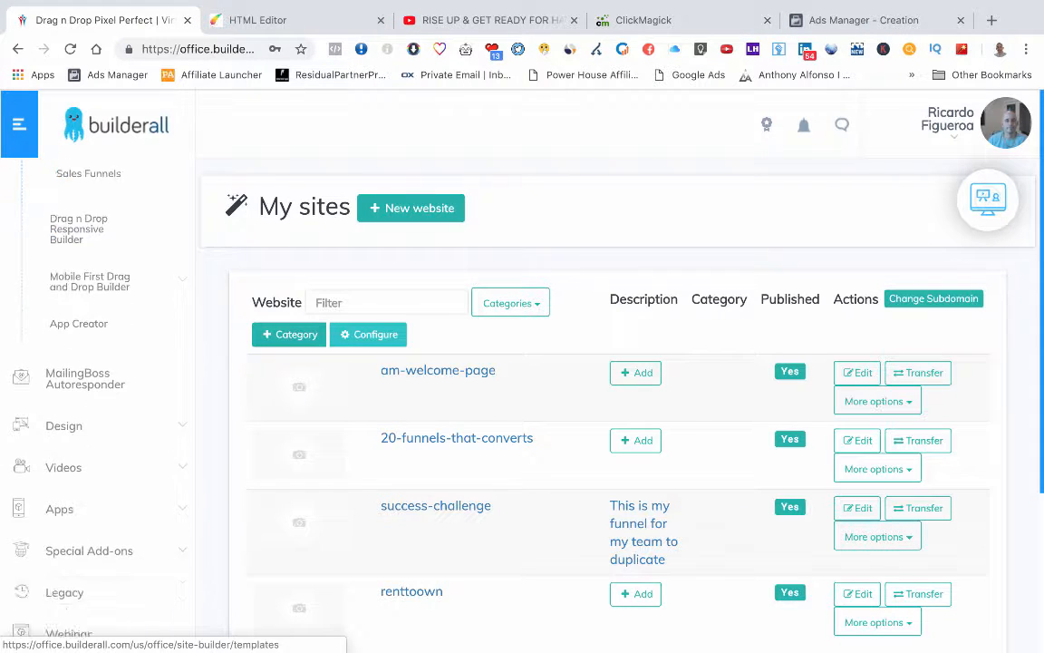
scroll(90, 362, up, 4)
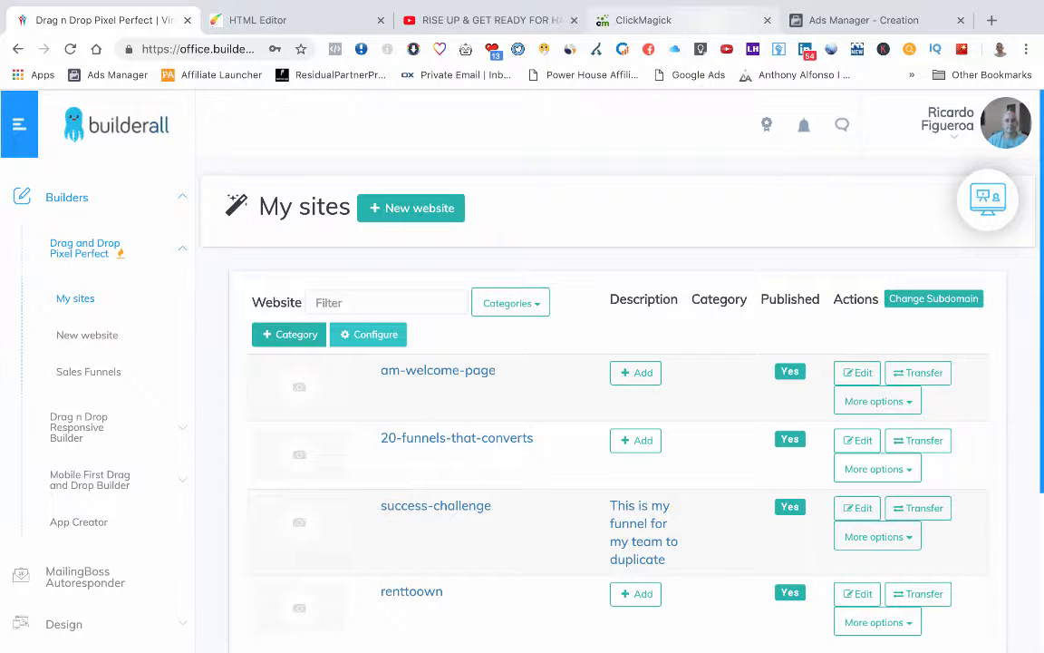
click(644, 20)
click(861, 20)
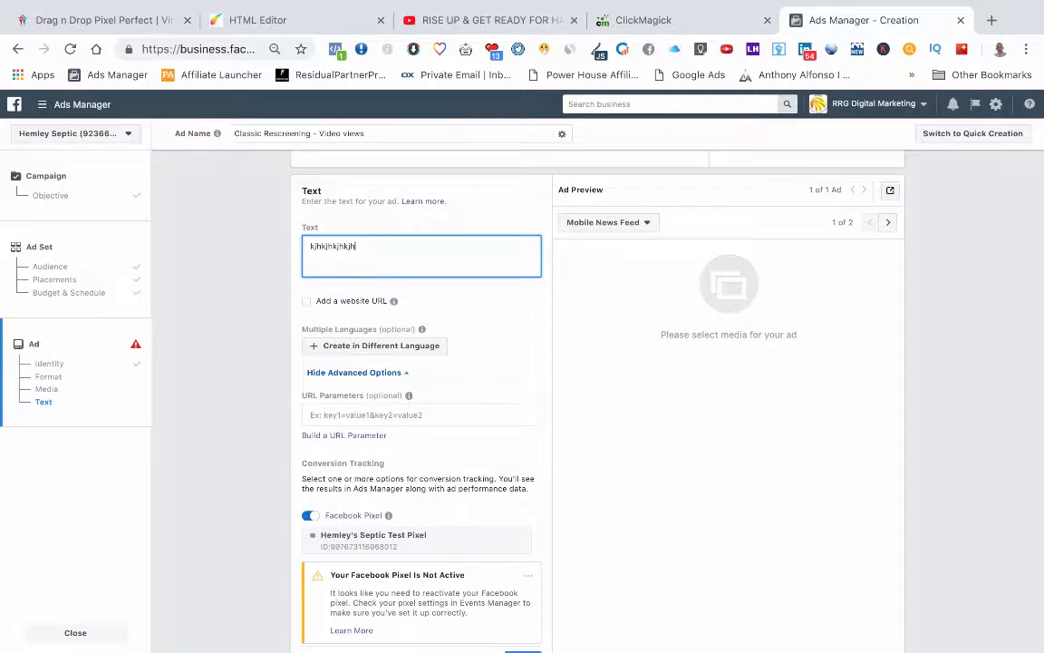
scroll(422, 390, down, 3)
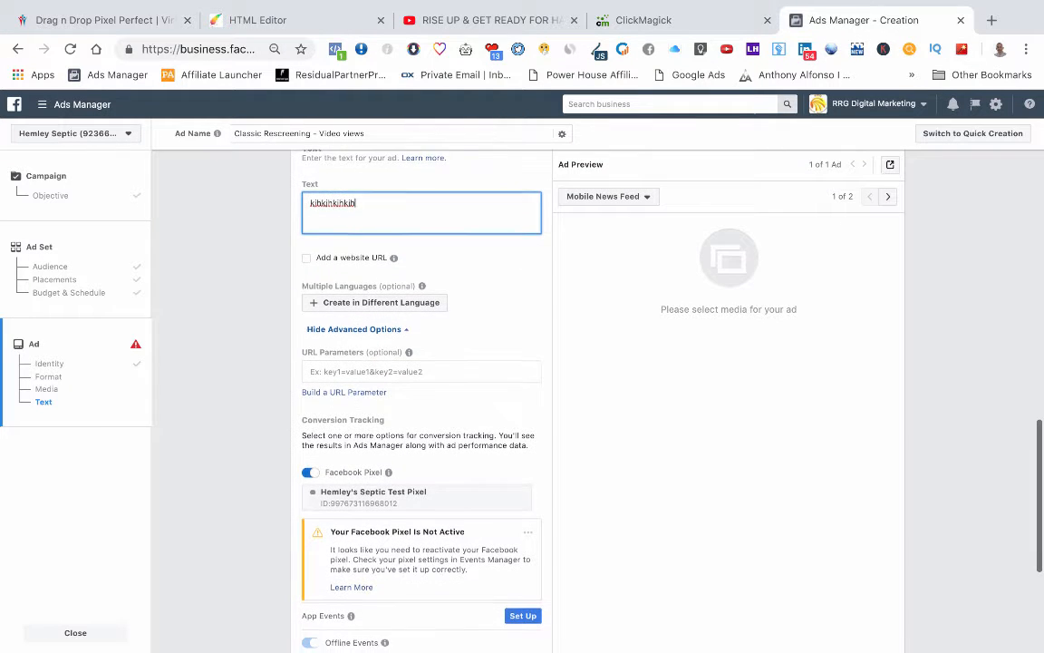
scroll(598, 362, down, 3)
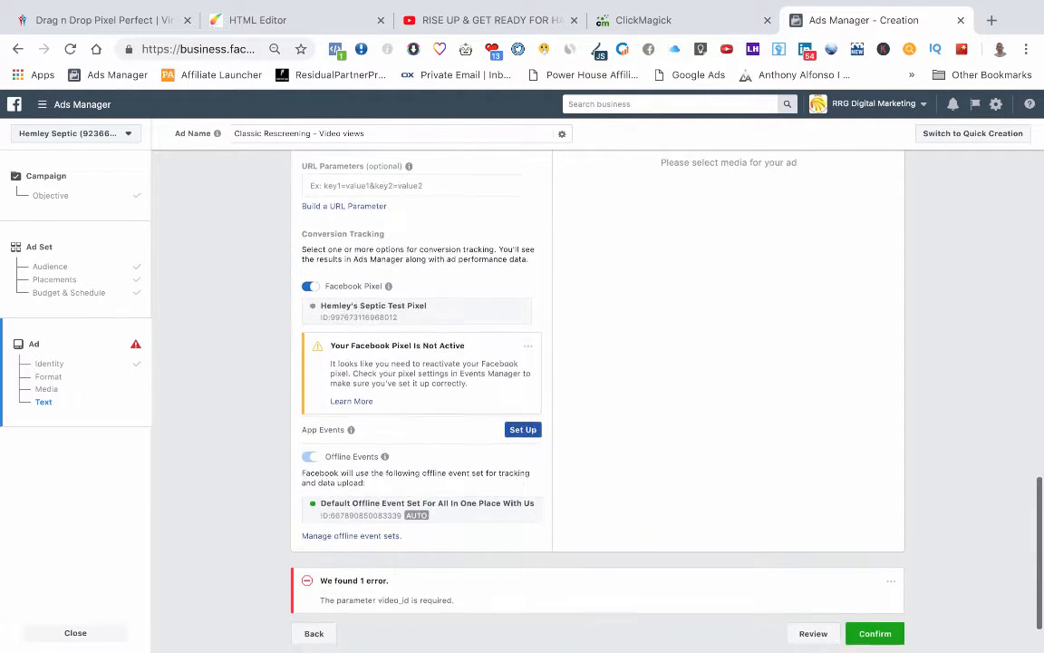
Review the ad's conversion tracking settings and the error listed below them, going back up to the ad's identity settings
scroll(598, 362, up, 1)
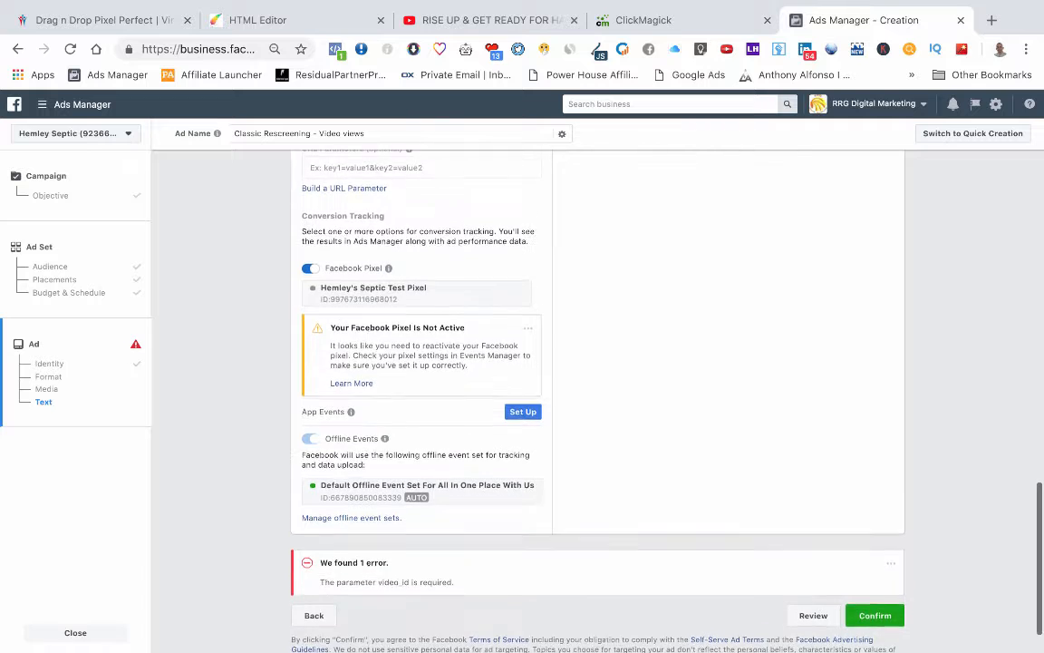
click(105, 20)
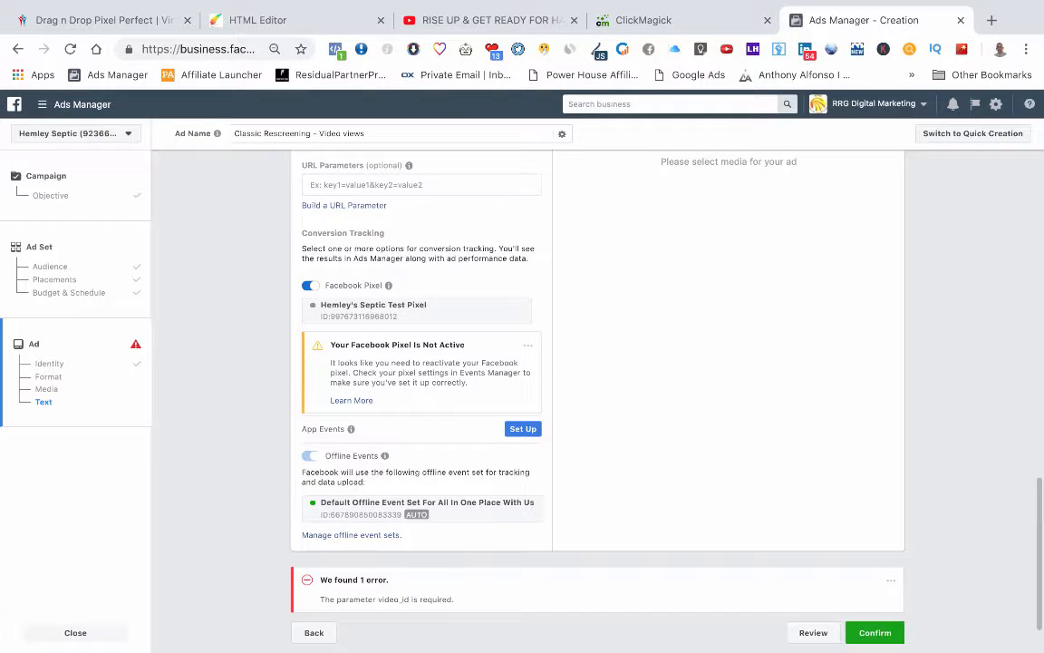
click(856, 20)
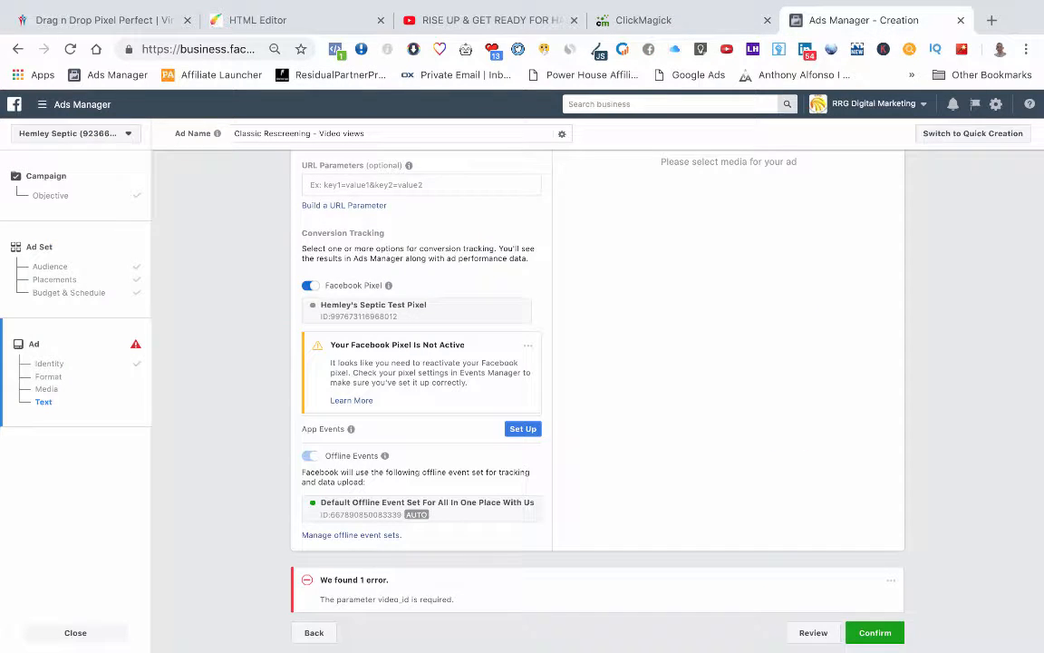
scroll(598, 363, down, 2)
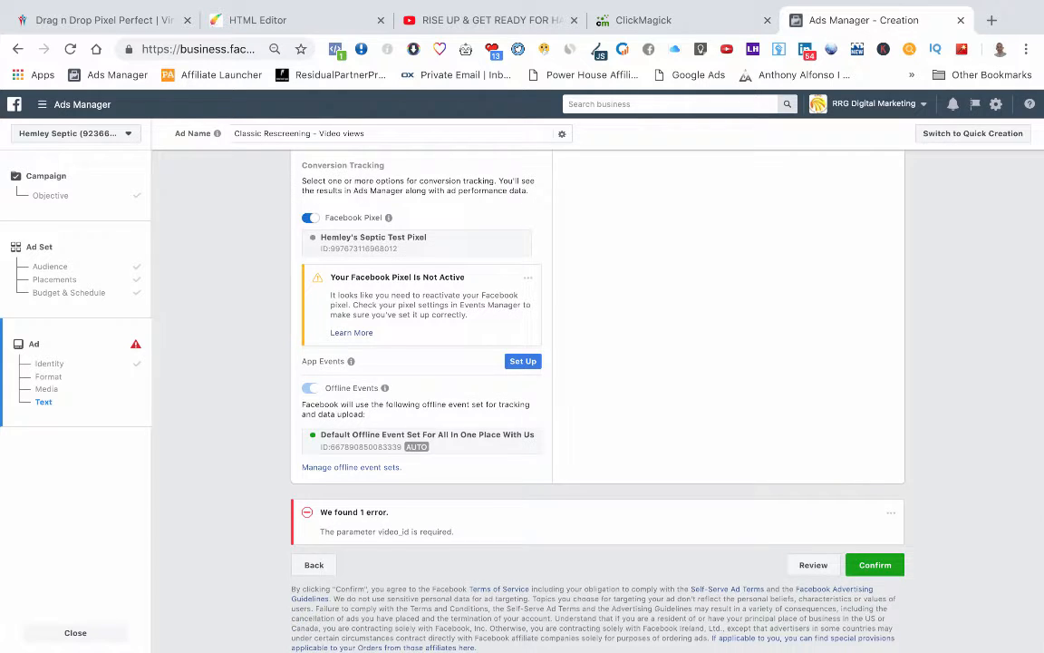
scroll(599, 362, up, 3)
scroll(599, 362, down, 2)
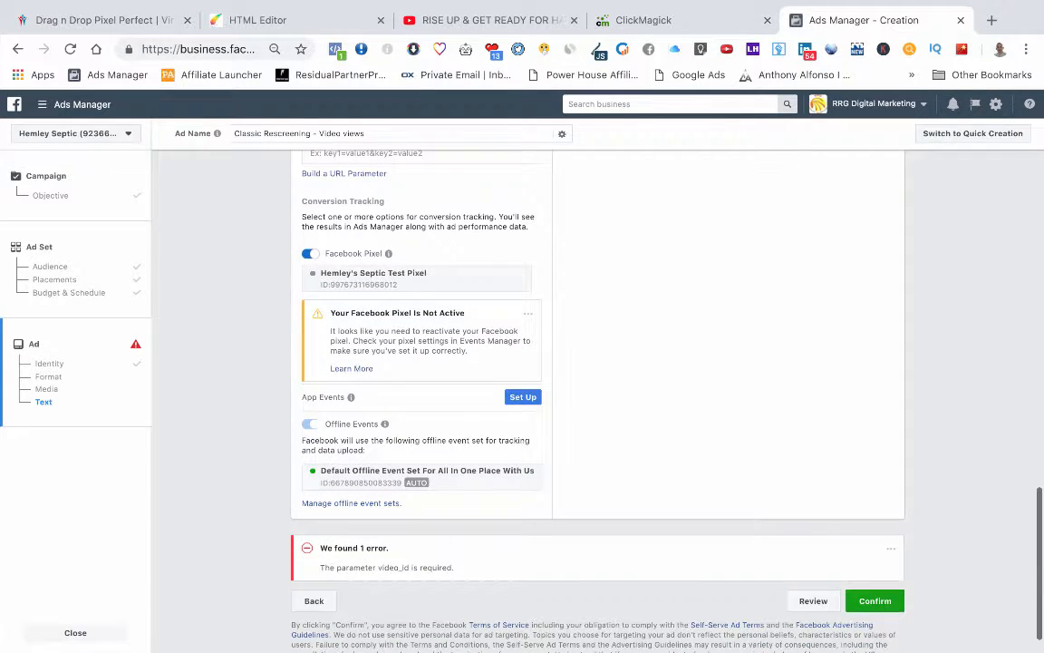
scroll(598, 363, up, 15)
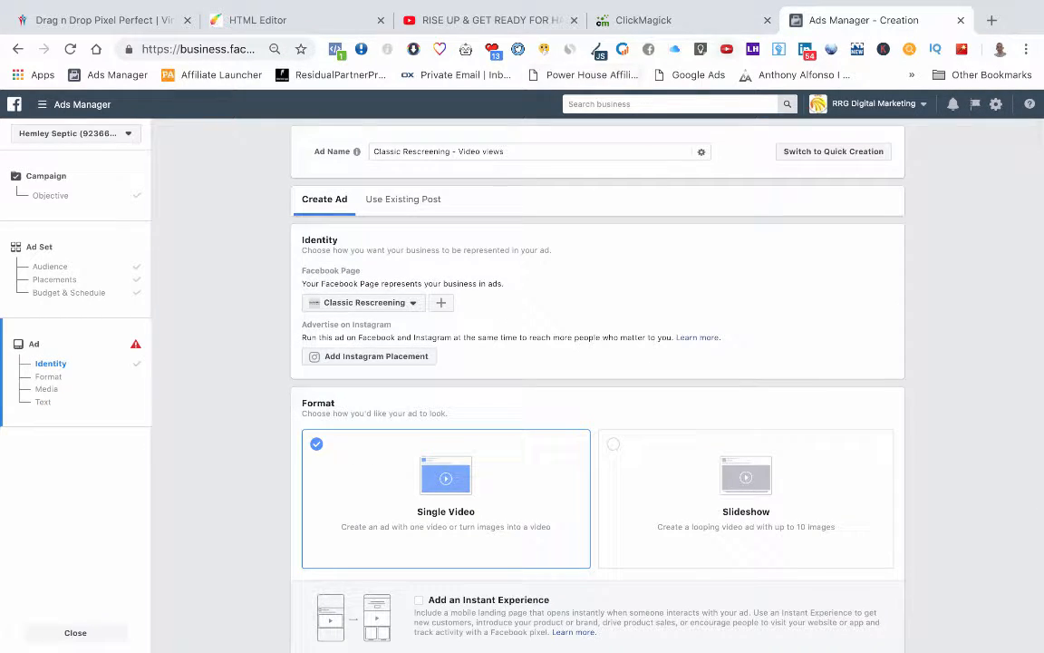
Leave the unsaved ad and go to the Facebook Pixels page in Events Manager for the Hemley Septic ad account
click(75, 104)
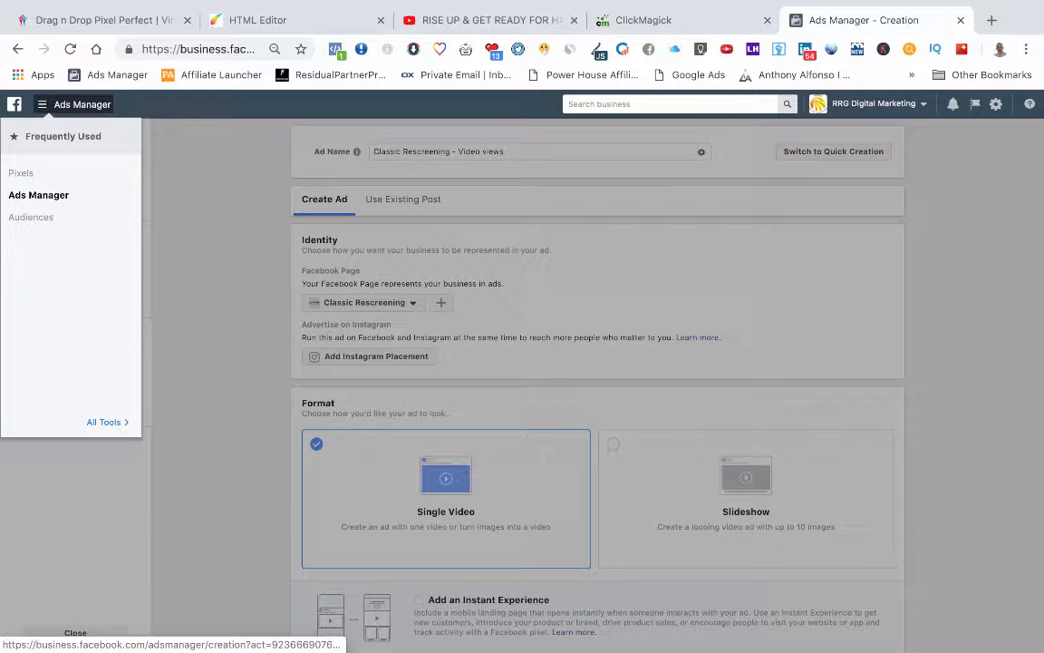
click(20, 173)
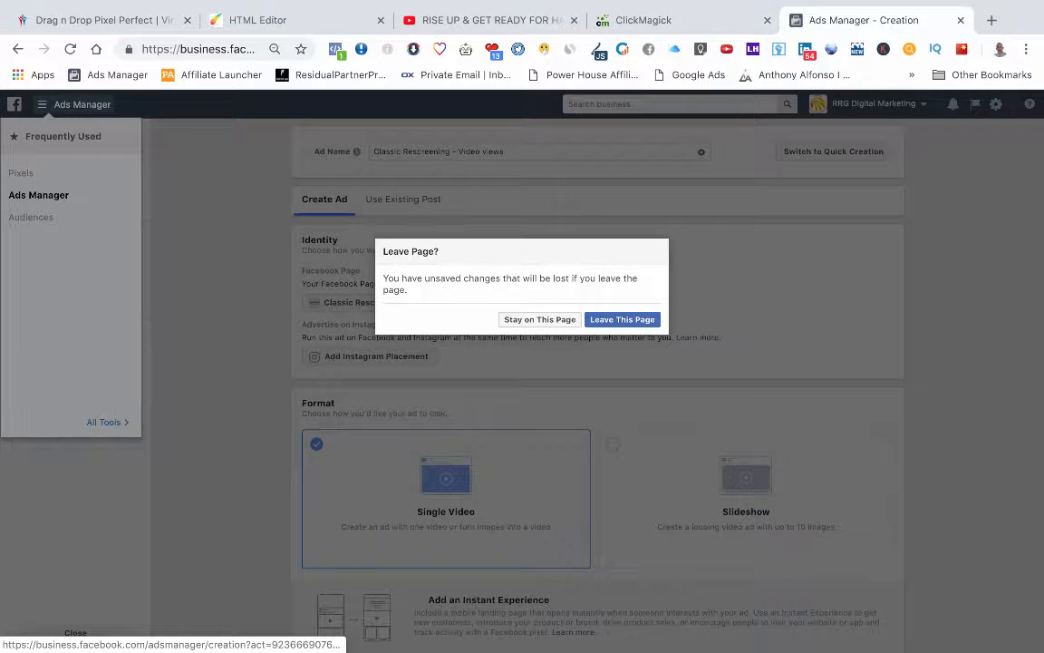
click(622, 320)
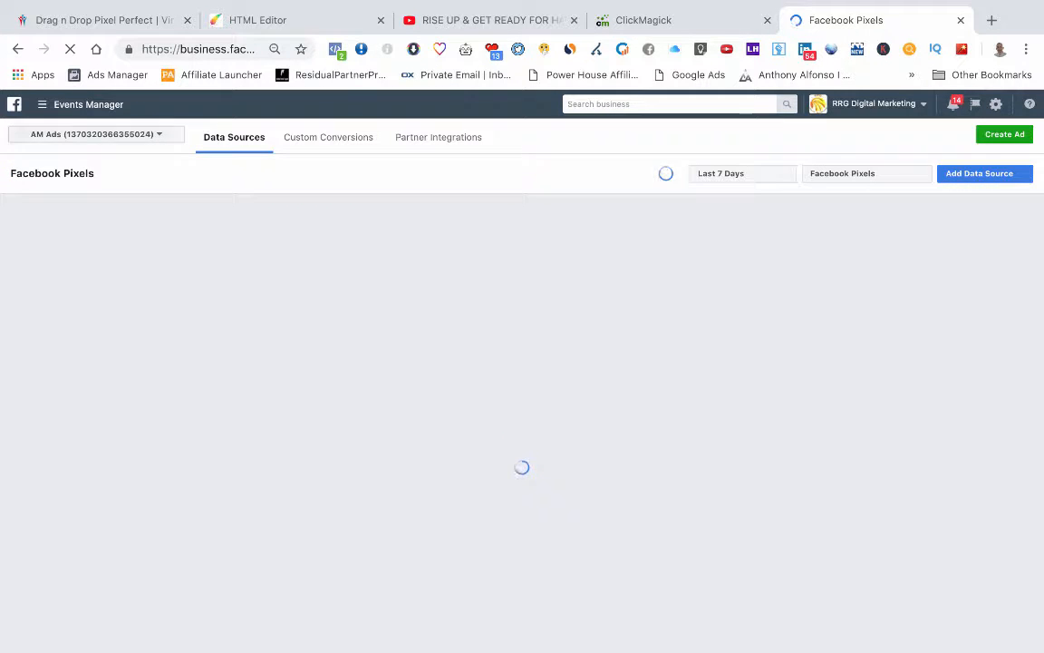
click(97, 134)
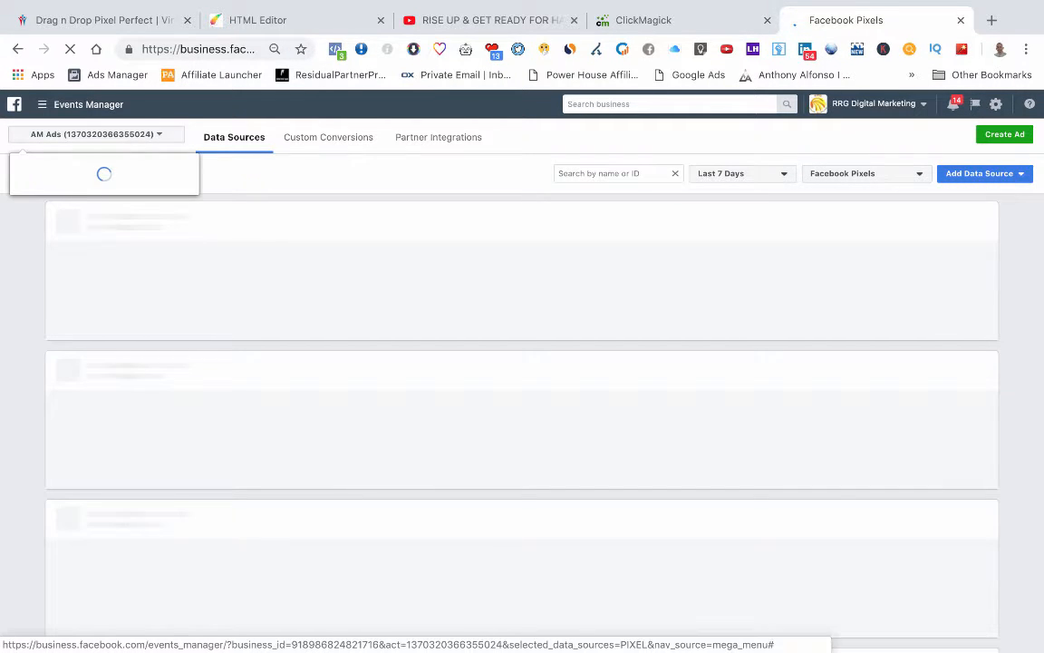
scroll(104, 272, down, 2)
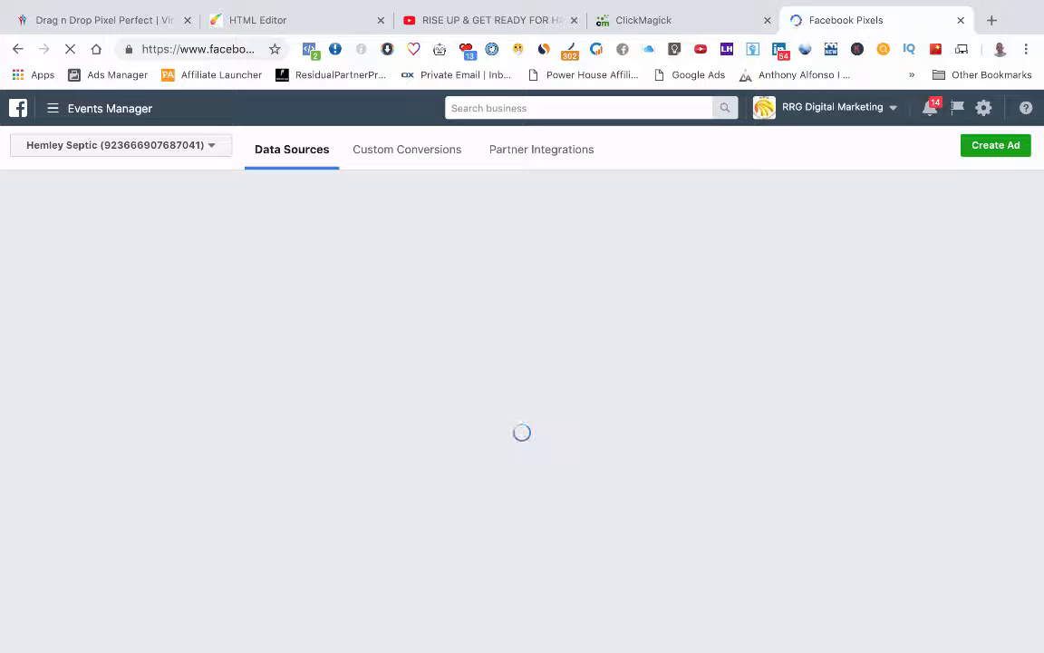
click(98, 108)
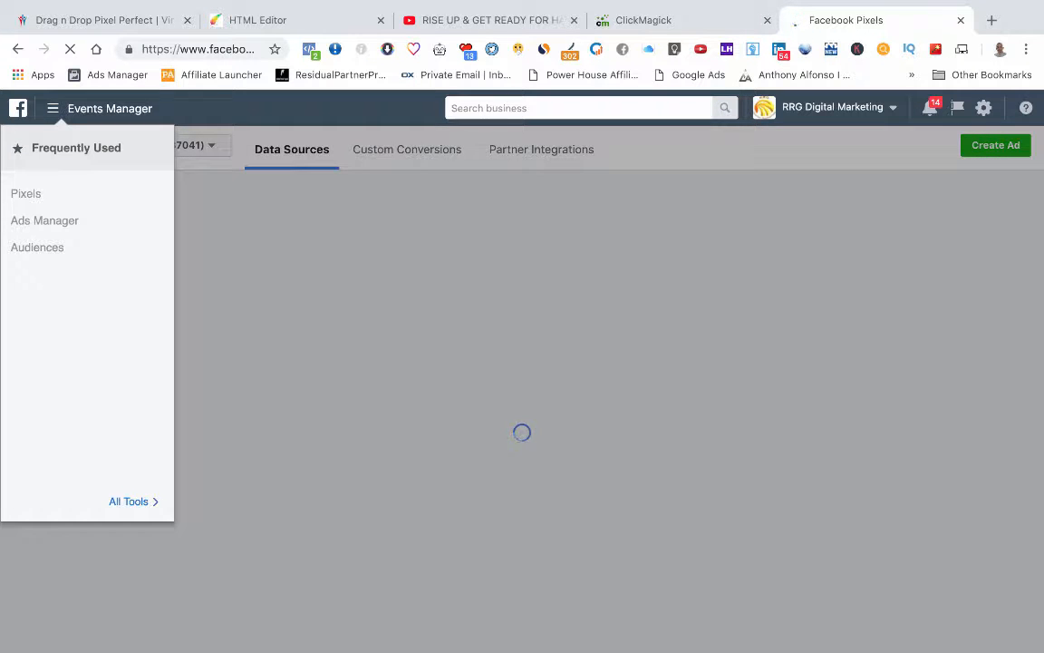
click(132, 502)
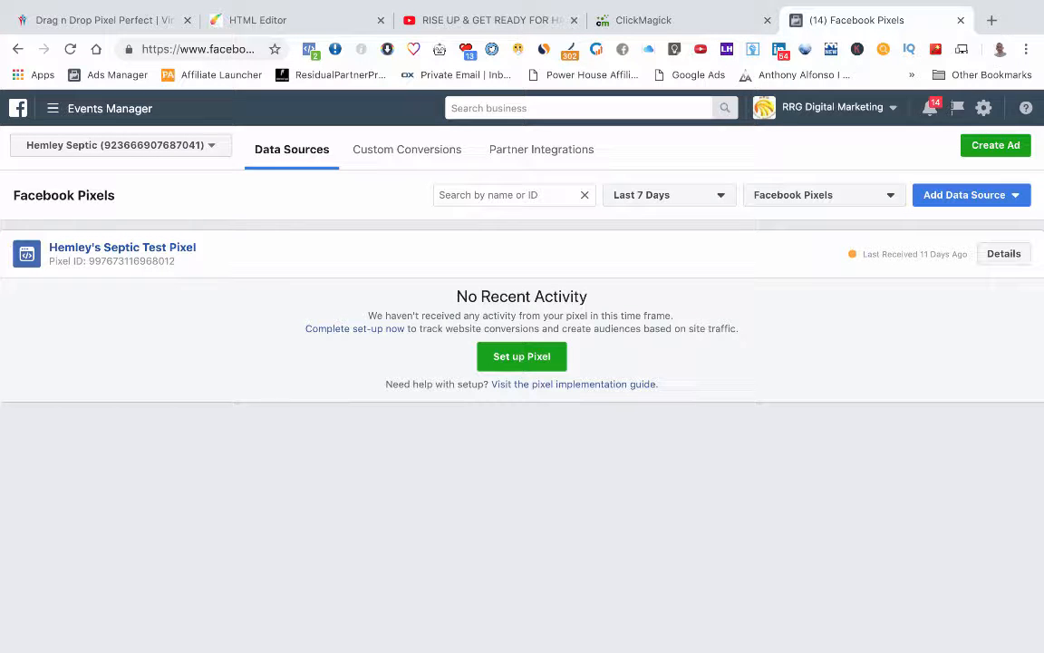
Check the ID of Hemley's Septic Test Pixel and the data source types that can be added
drag(86, 261, 176, 261)
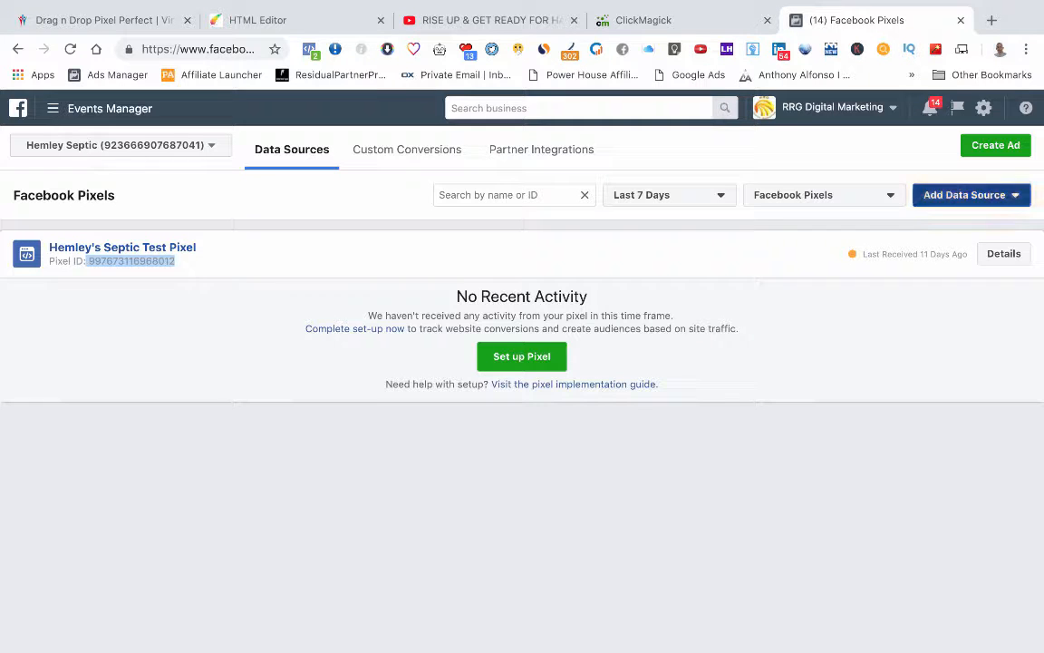
click(965, 195)
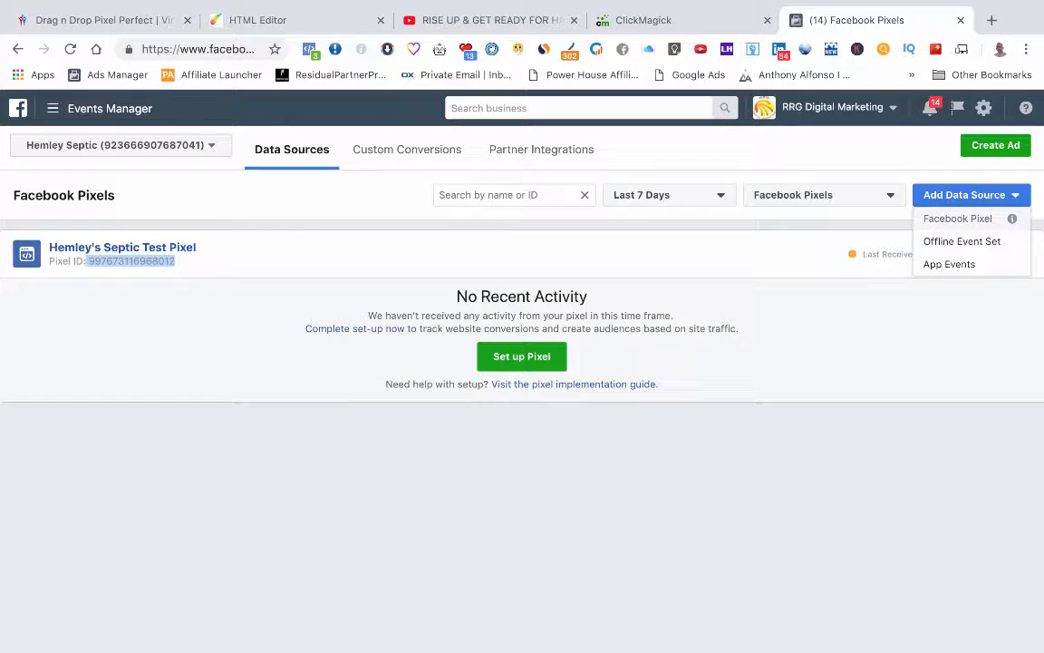
click(798, 490)
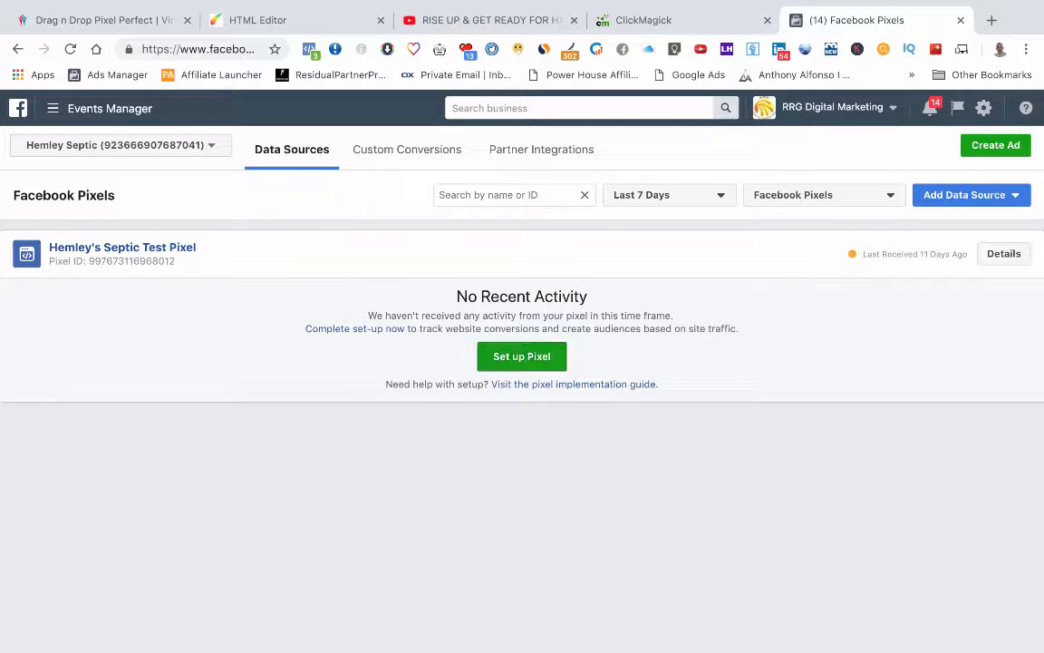
drag(89, 261, 175, 261)
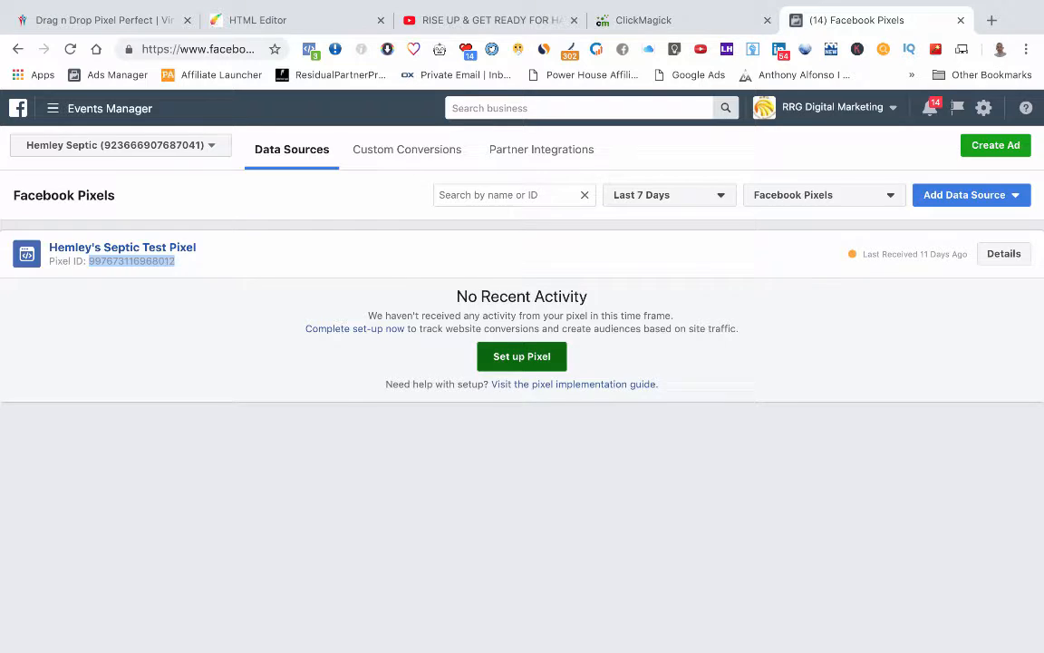
Set up the pixel with the manual installation method and copy the entire pixel code to the clipboard
click(522, 392)
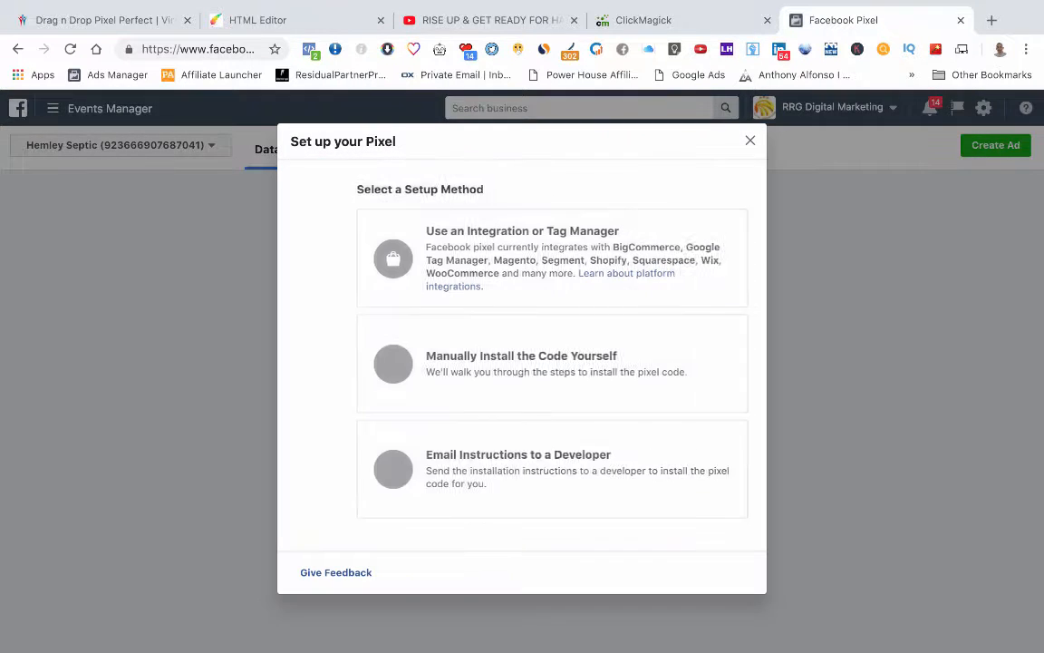
click(541, 370)
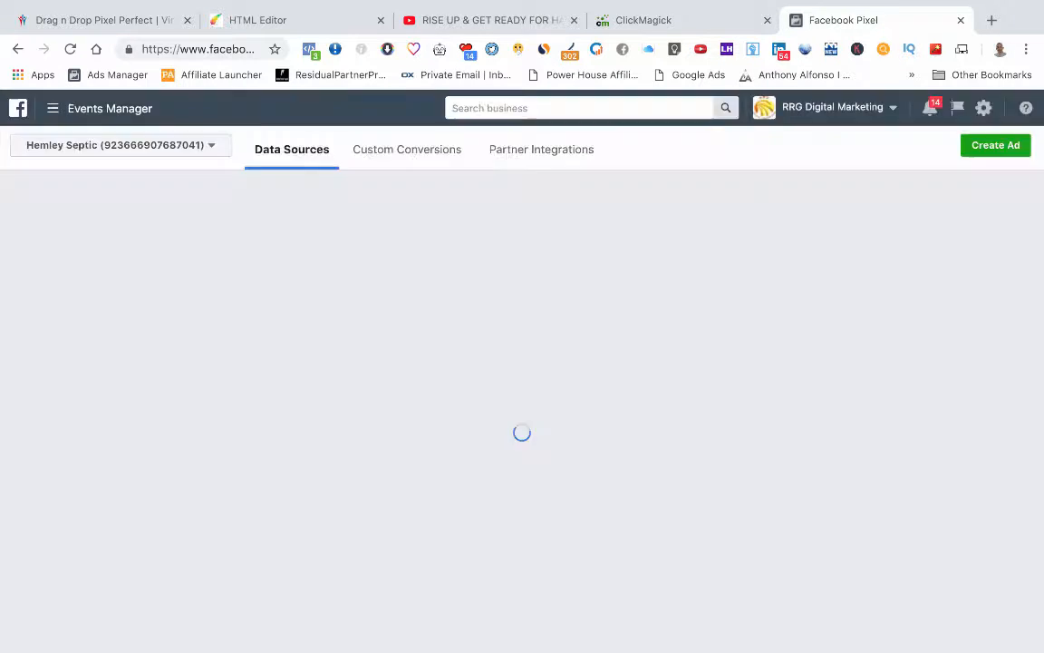
scroll(523, 362, down, 3)
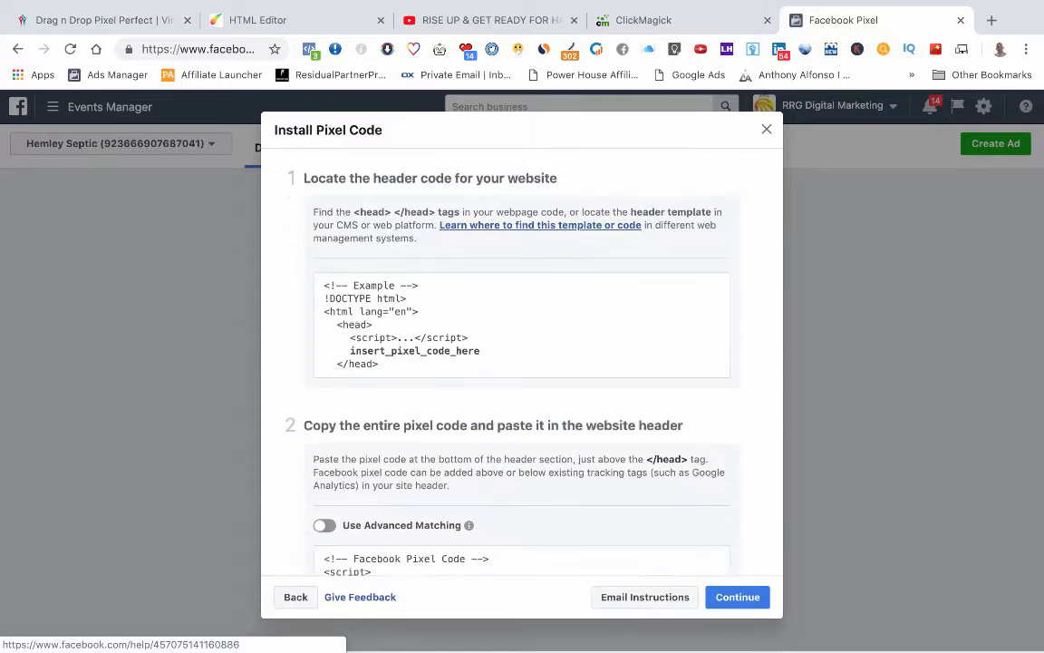
scroll(522, 362, down, 3)
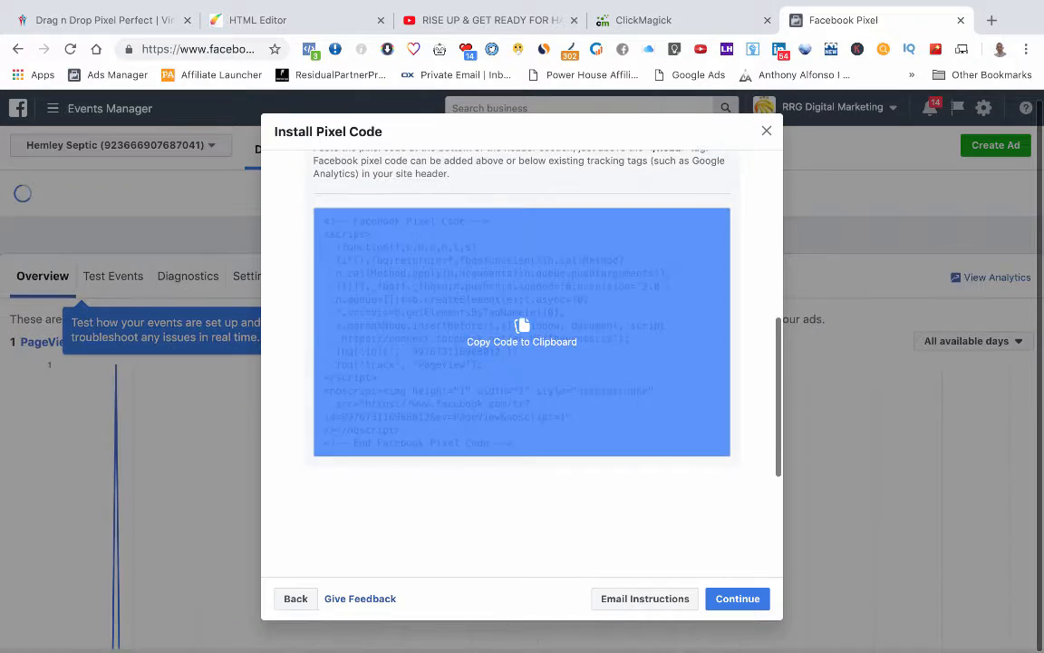
click(522, 322)
click(645, 9)
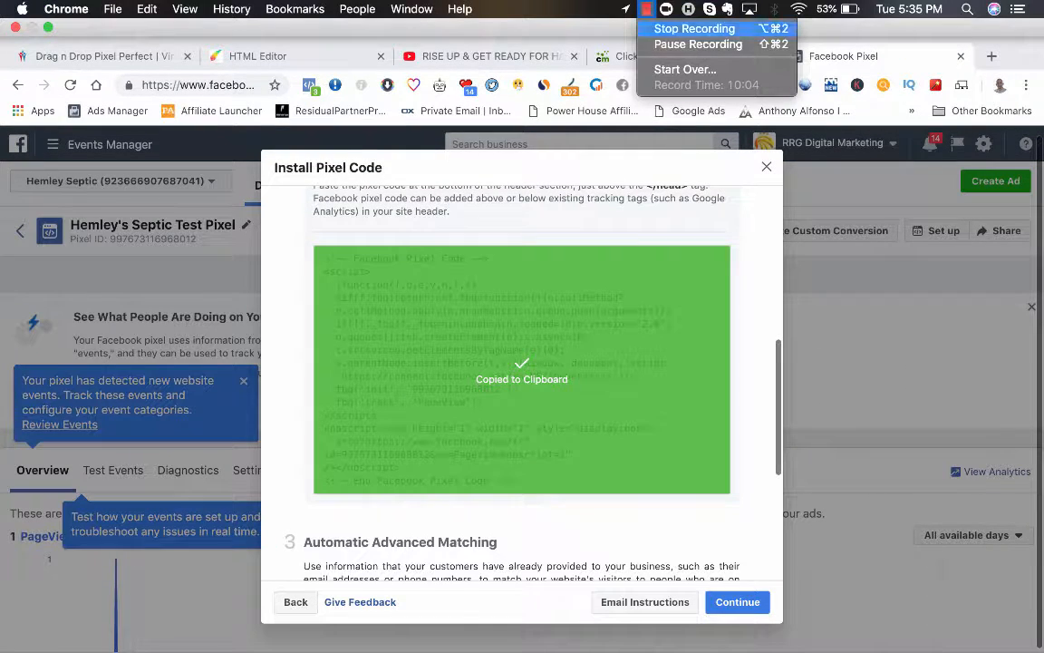
click(698, 44)
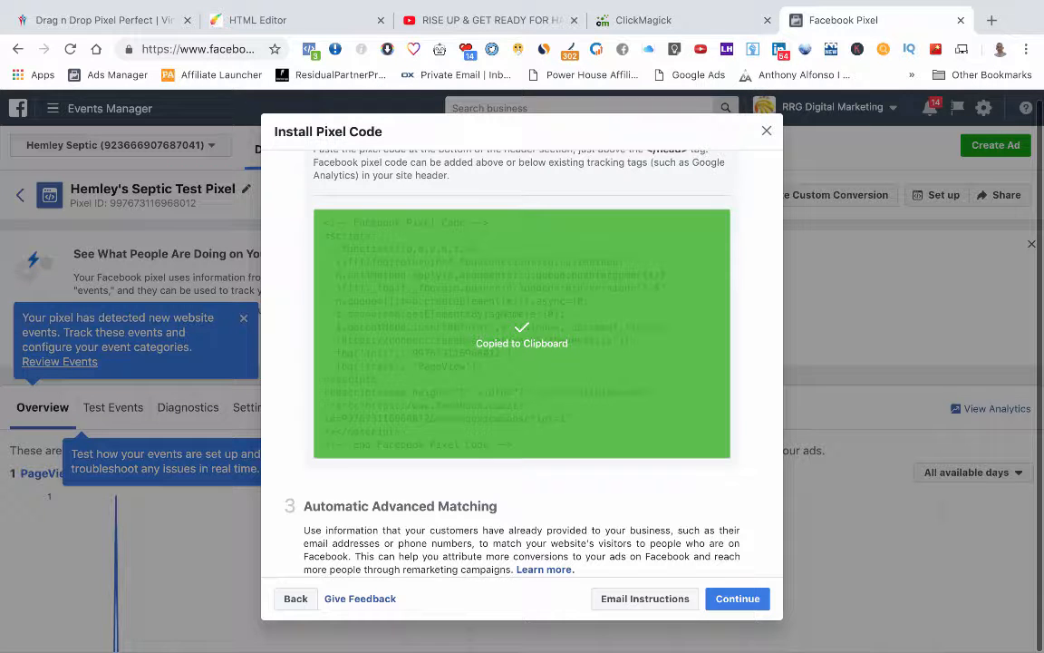
Switch to Builderall's site list and start a new Drag and Drop Pixel Perfect website
click(263, 20)
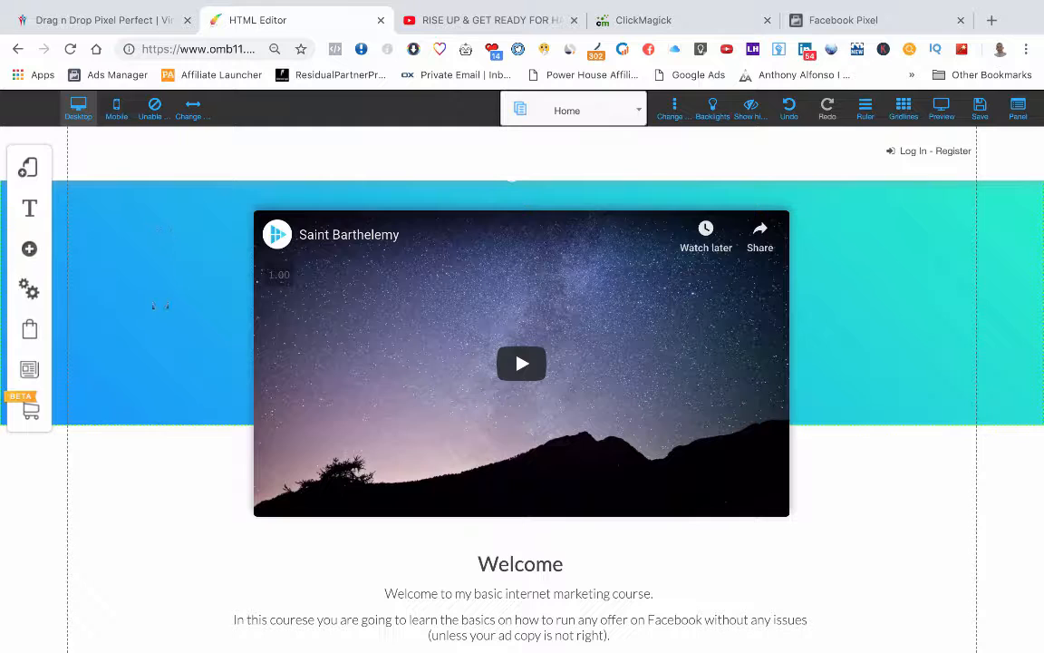
click(103, 20)
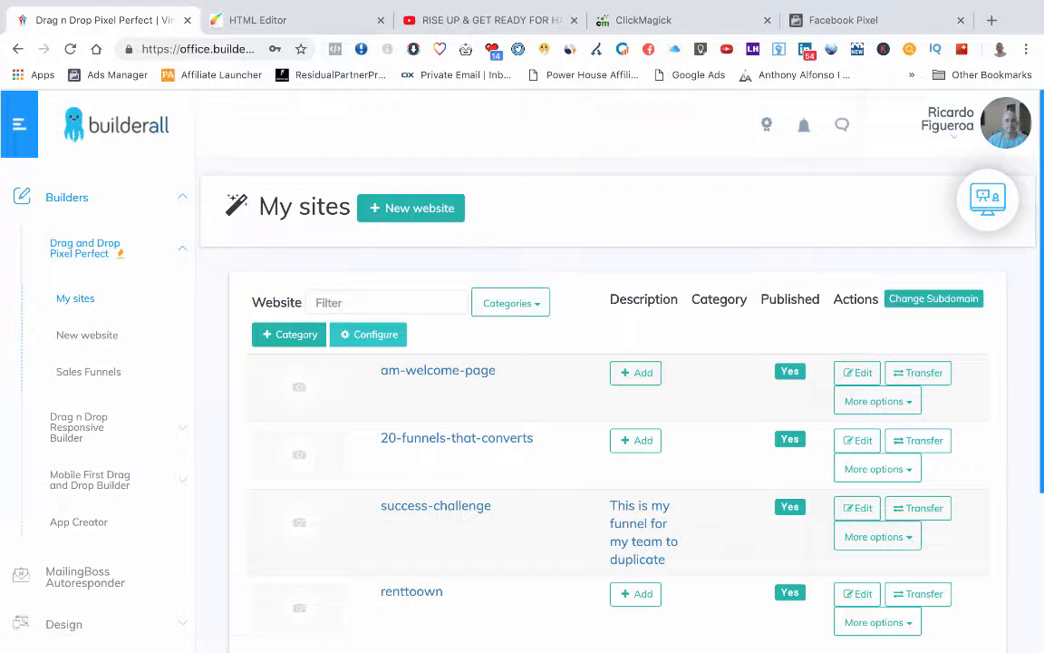
scroll(522, 363, down, 1)
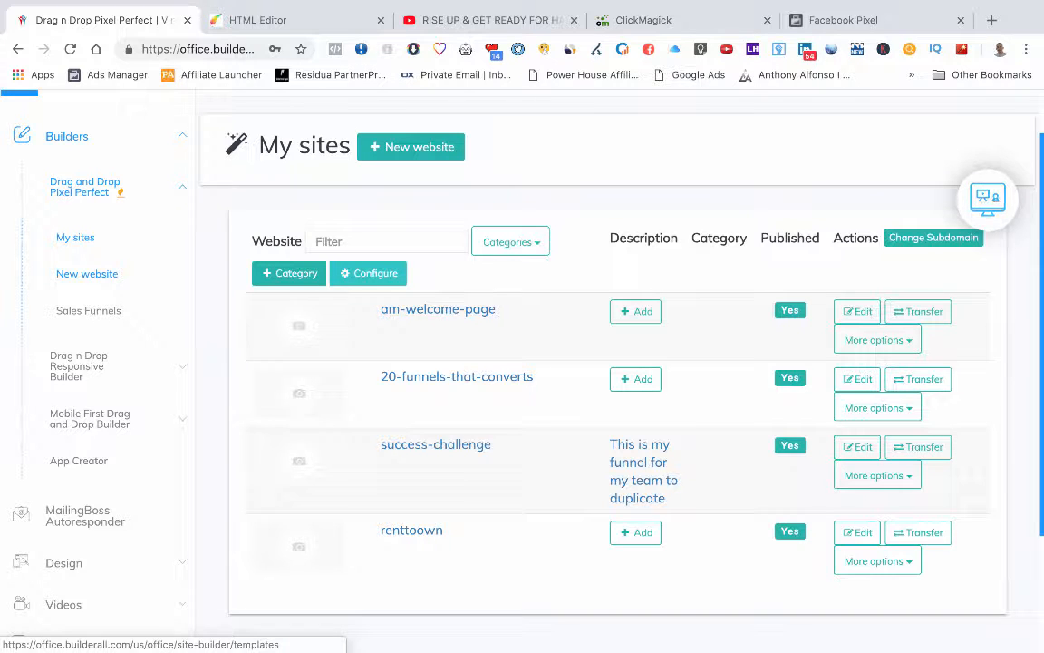
click(87, 274)
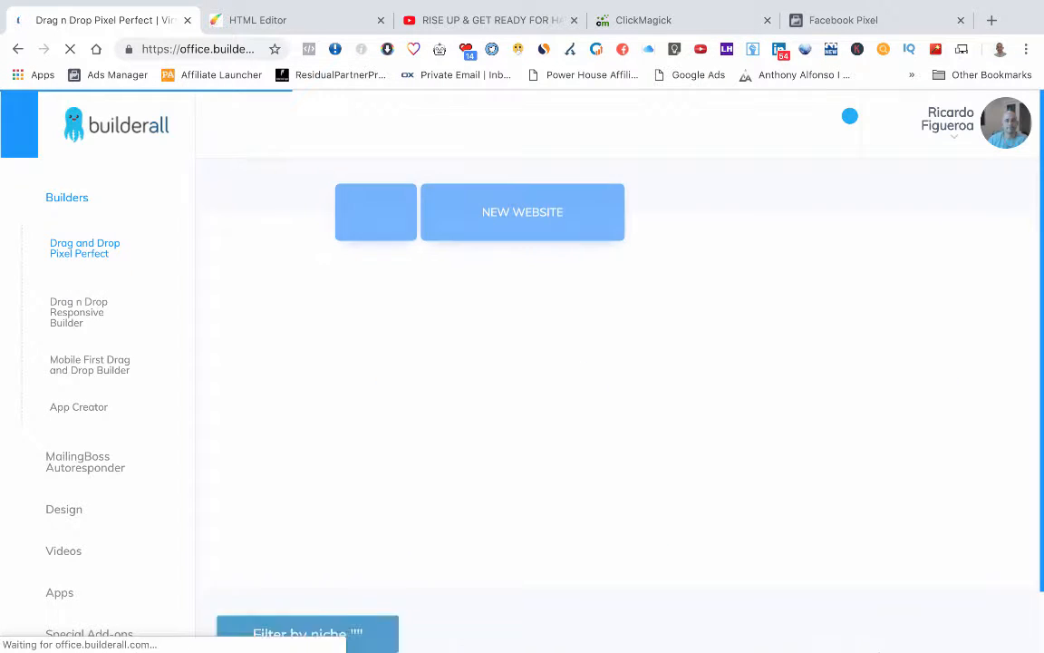
Choose the Lead Capture - Watches template from the Landing Page subcategory and open it for editing
scroll(580, 363, down, 2)
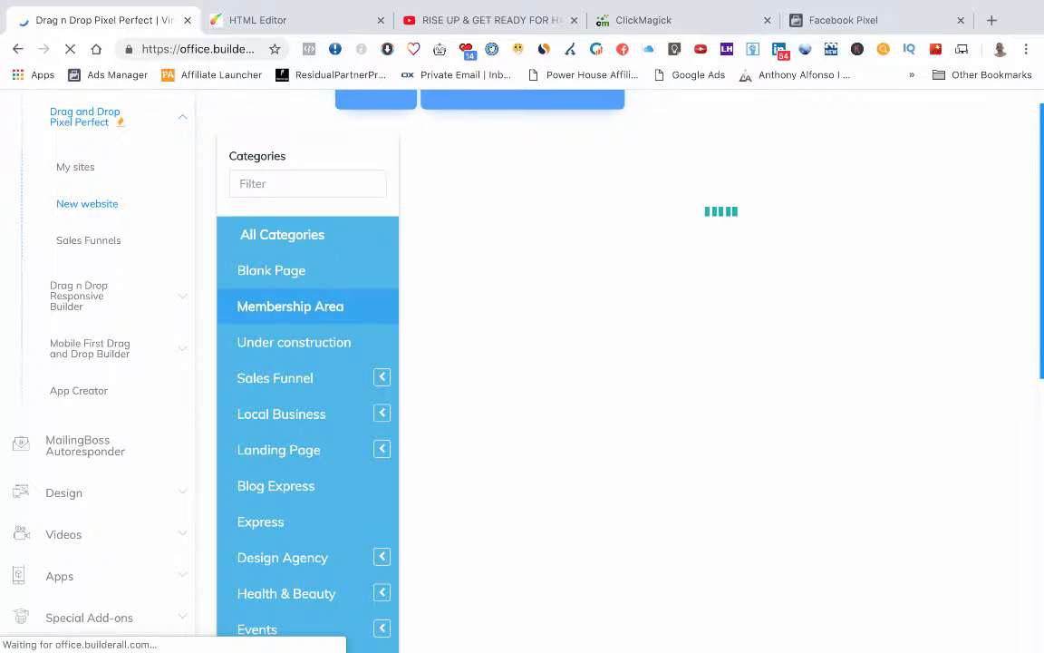
click(381, 448)
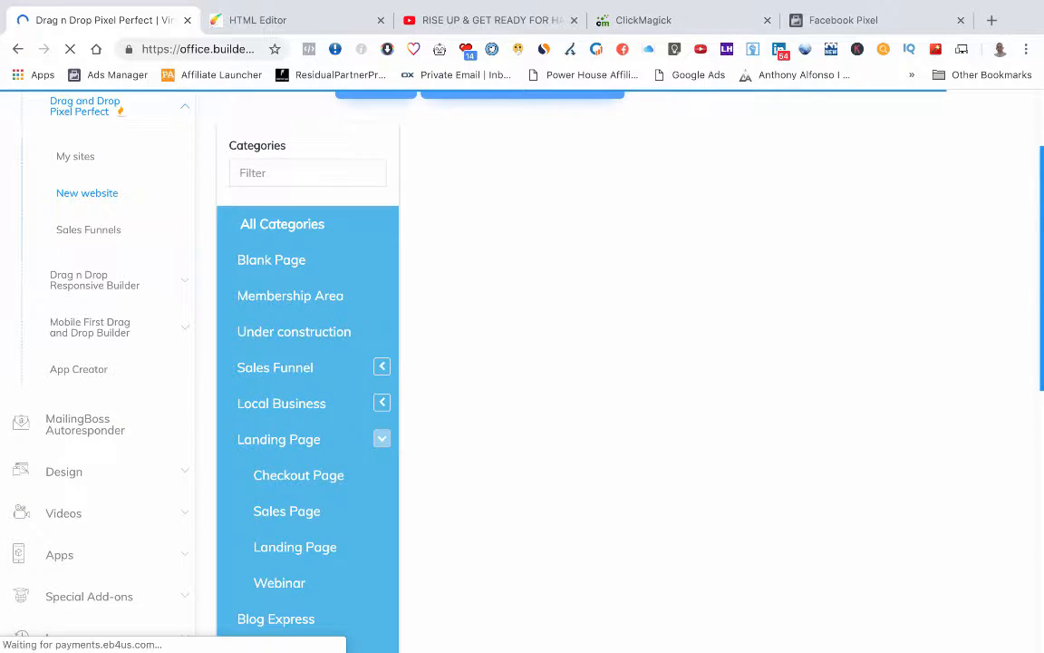
scroll(299, 435, down, 2)
click(297, 448)
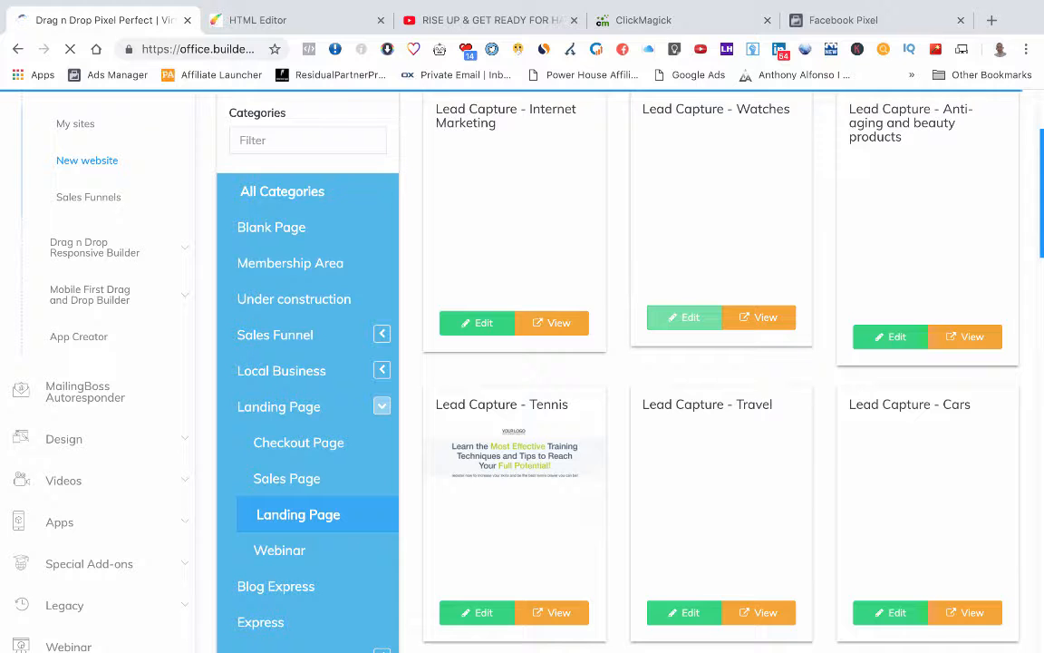
click(684, 318)
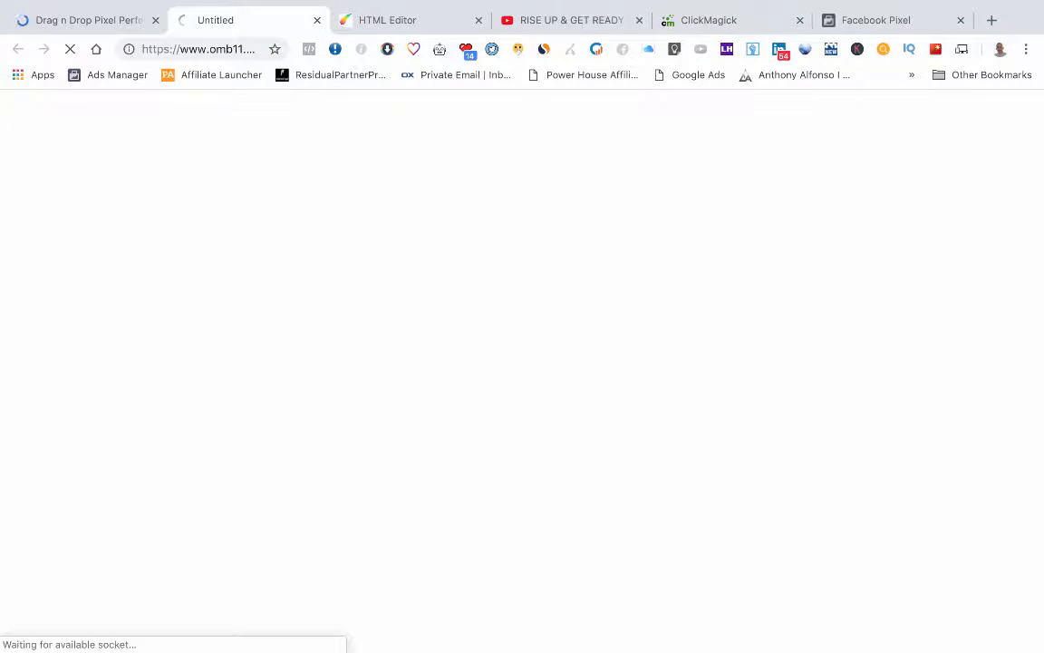
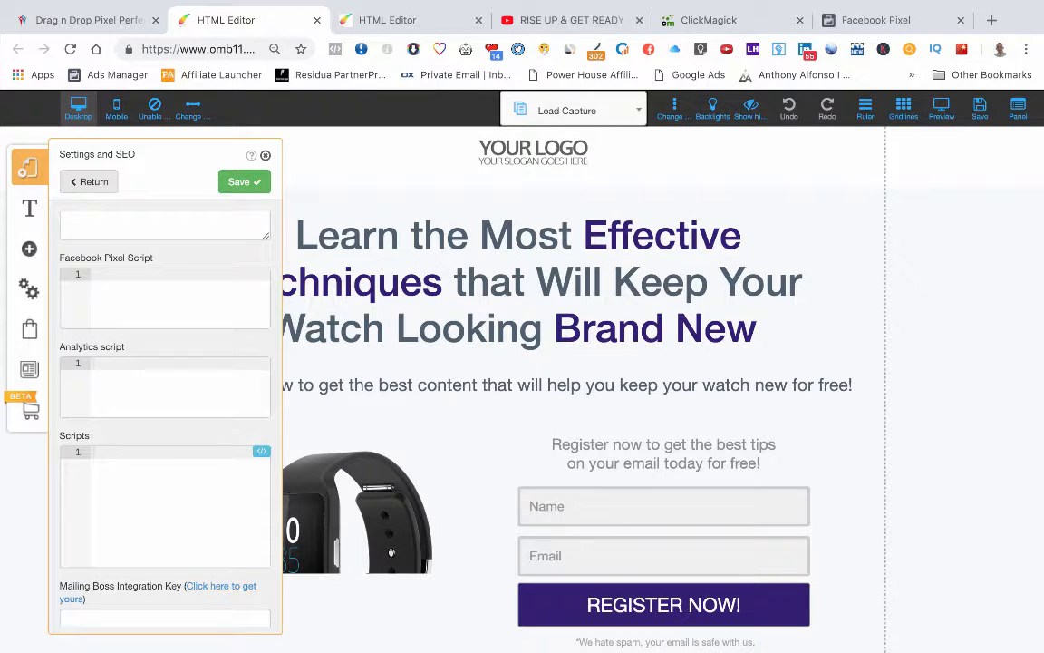
Paste the copied pixel code as the page's Facebook Pixel Script and save the Settings and SEO changes
key(ctrl+v)
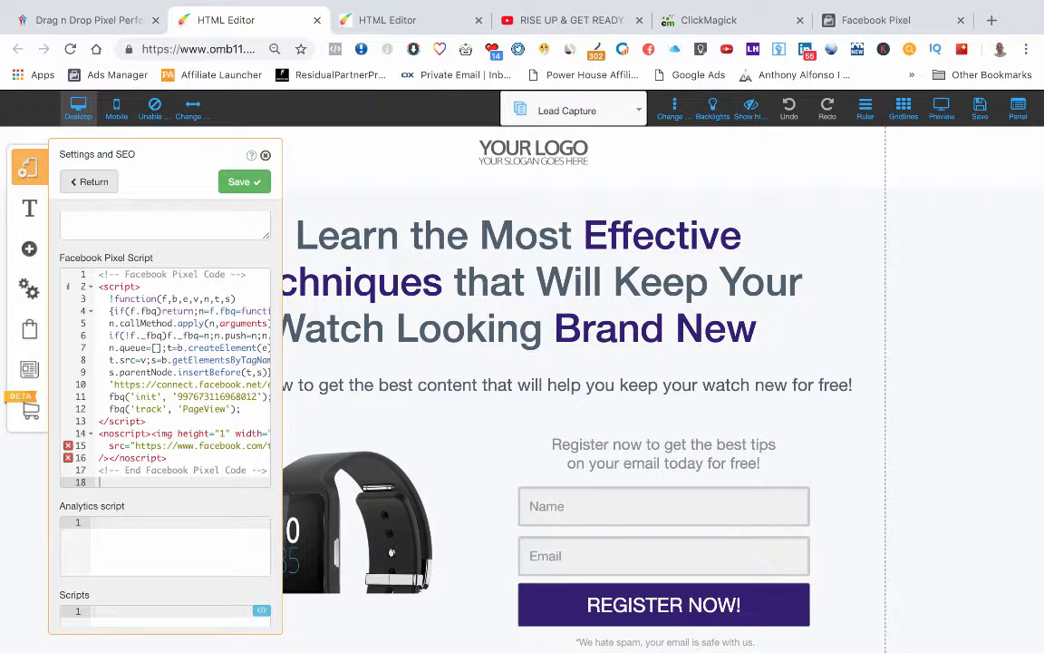
click(244, 182)
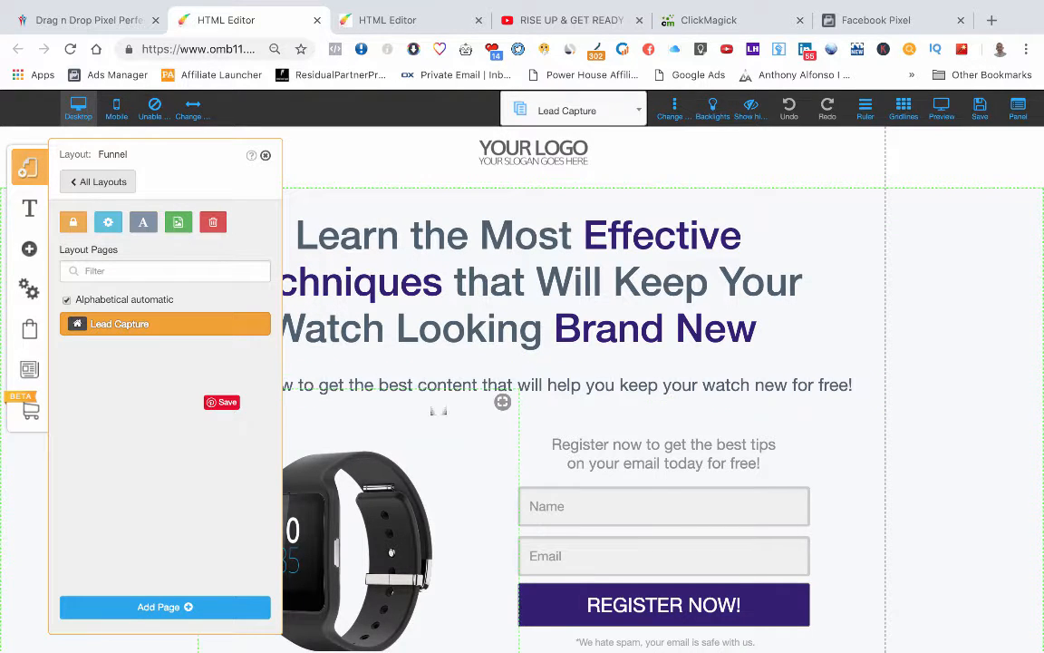
scroll(438, 409, down, 1)
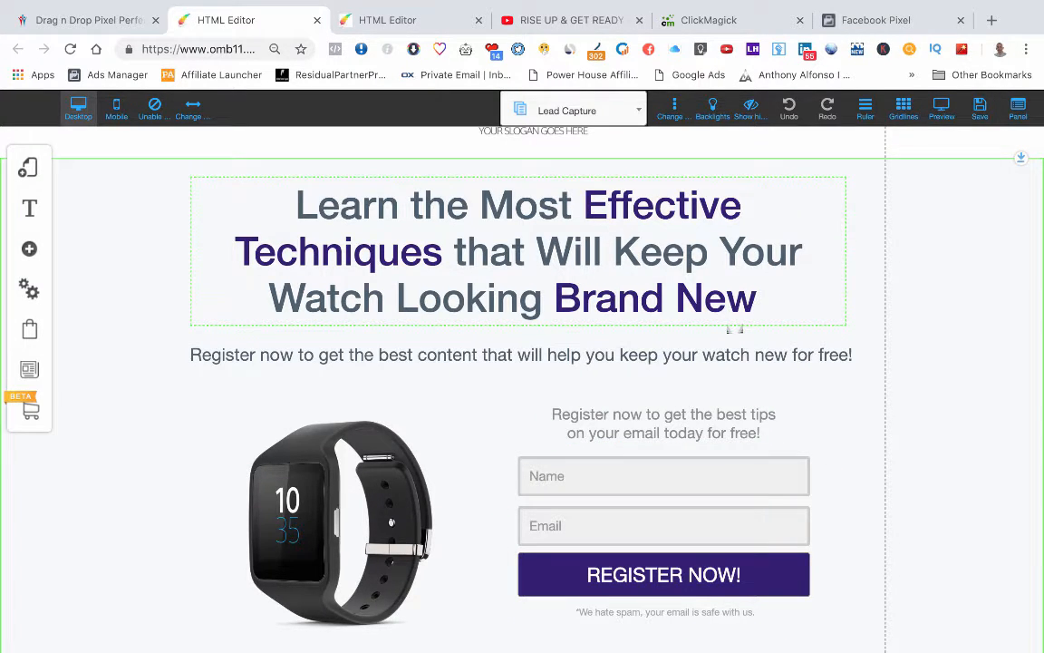
scroll(734, 330, down, 1)
scroll(735, 330, up, 2)
scroll(734, 330, down, 3)
scroll(734, 330, down, 2)
scroll(734, 330, up, 4)
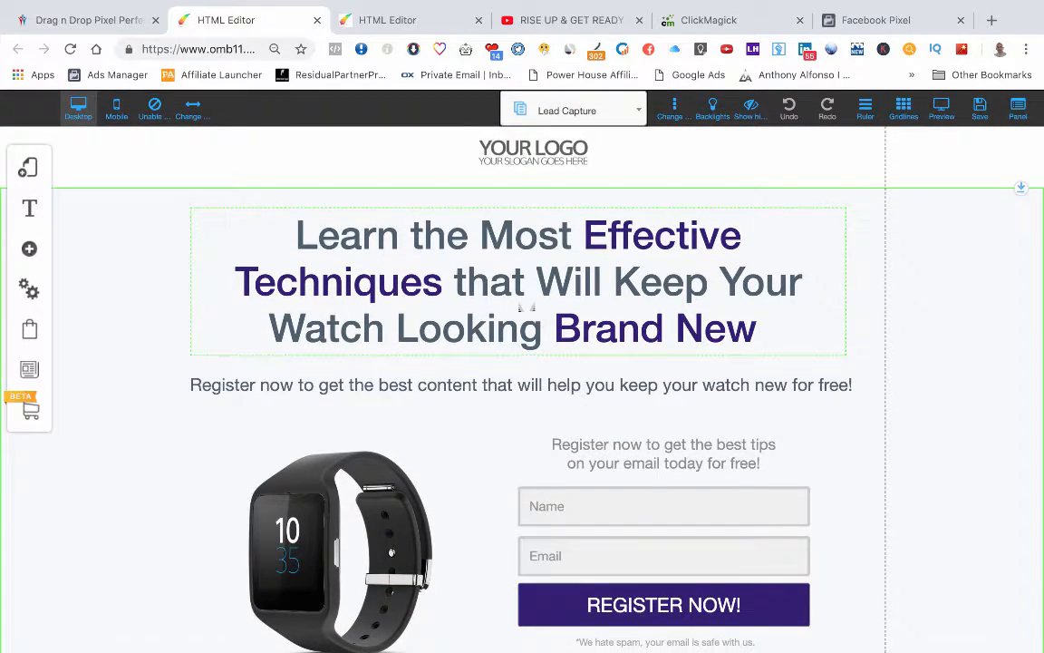
Save the landing page and register its site under the URL name am-landing-page-test
click(980, 108)
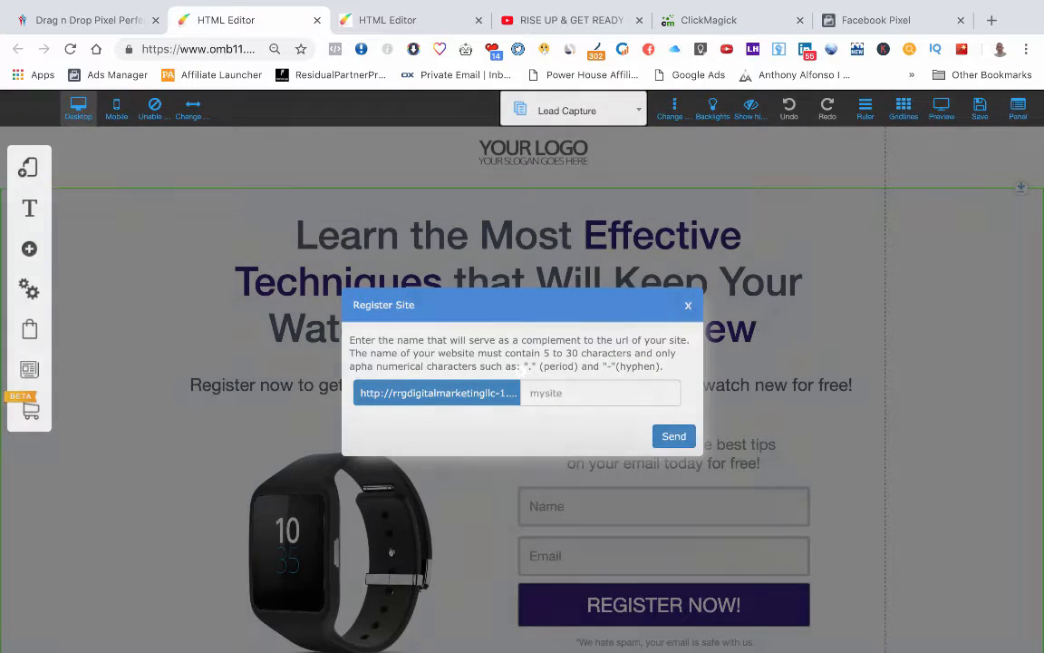
click(589, 392)
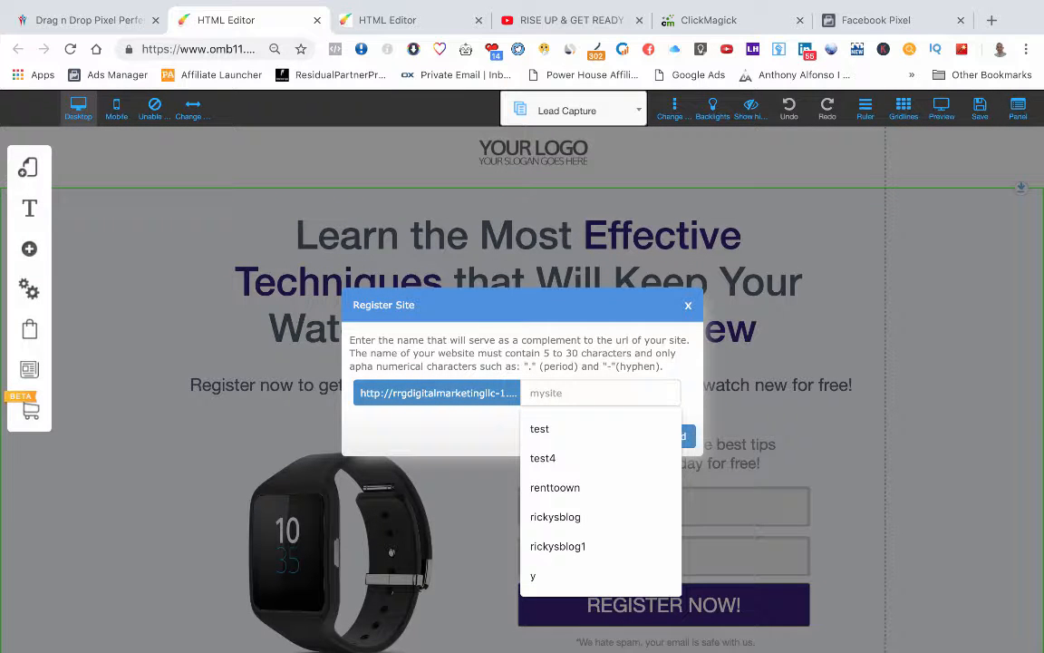
text(m)
key(BackSpace)
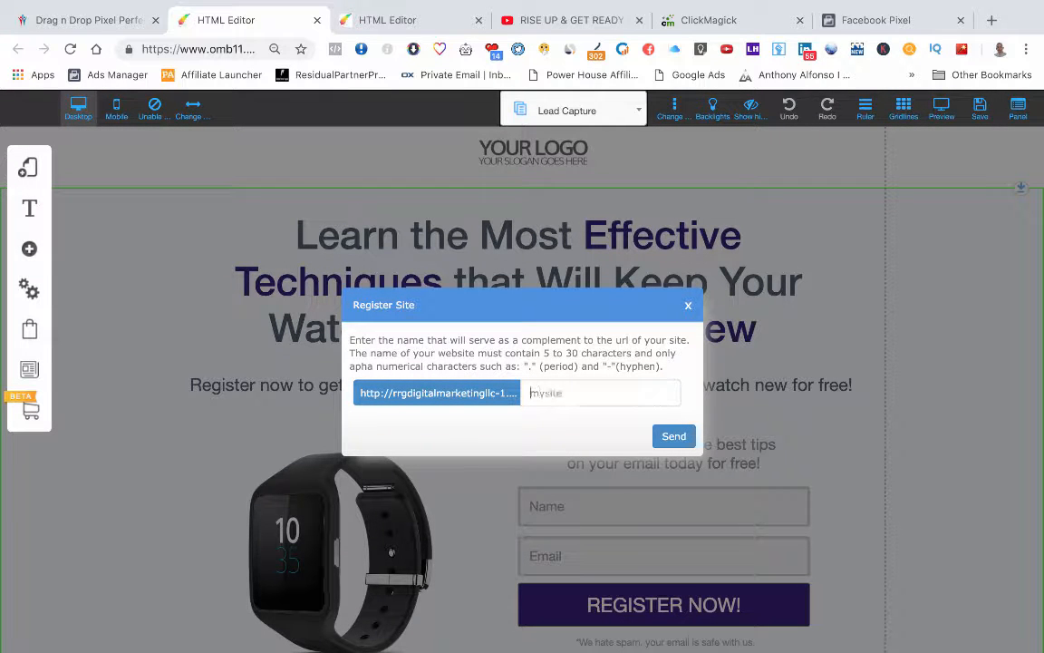
text(am-)
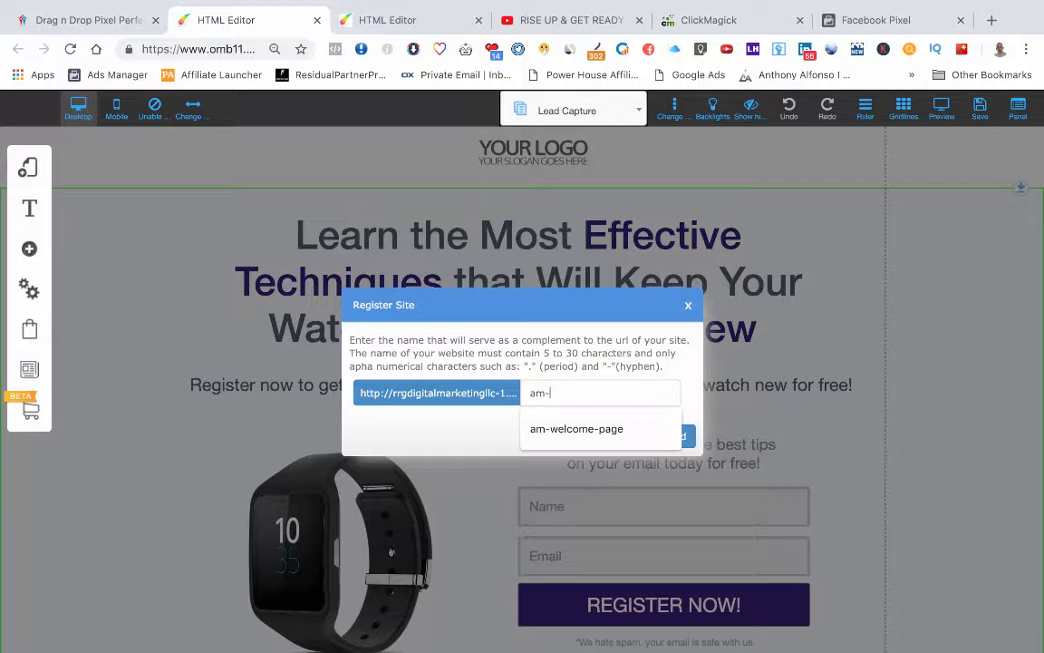
text(la)
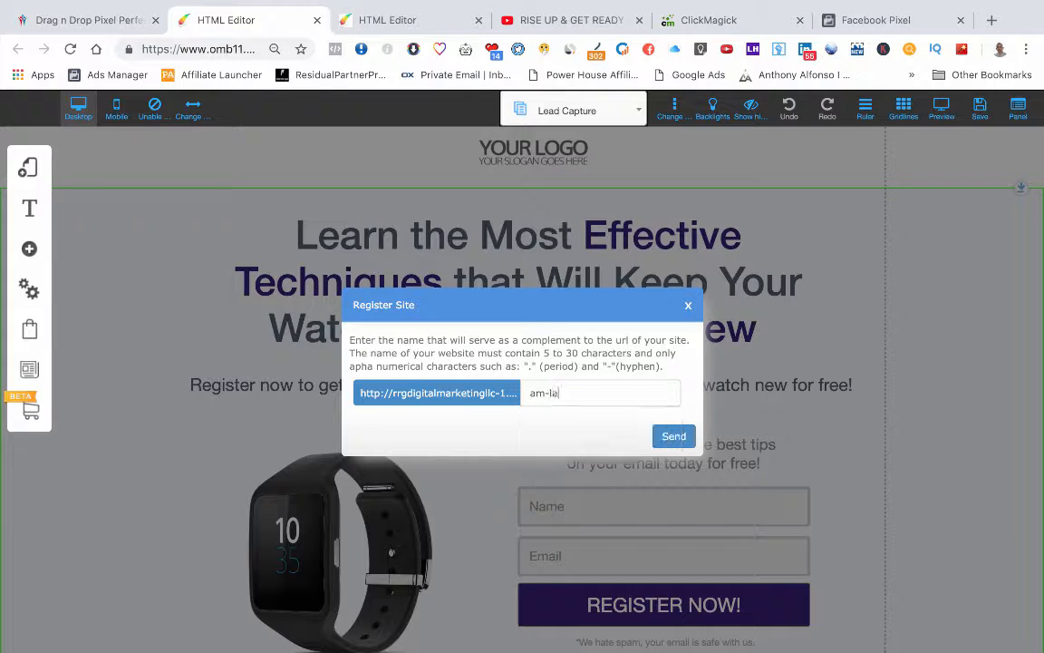
text(nding-page-test)
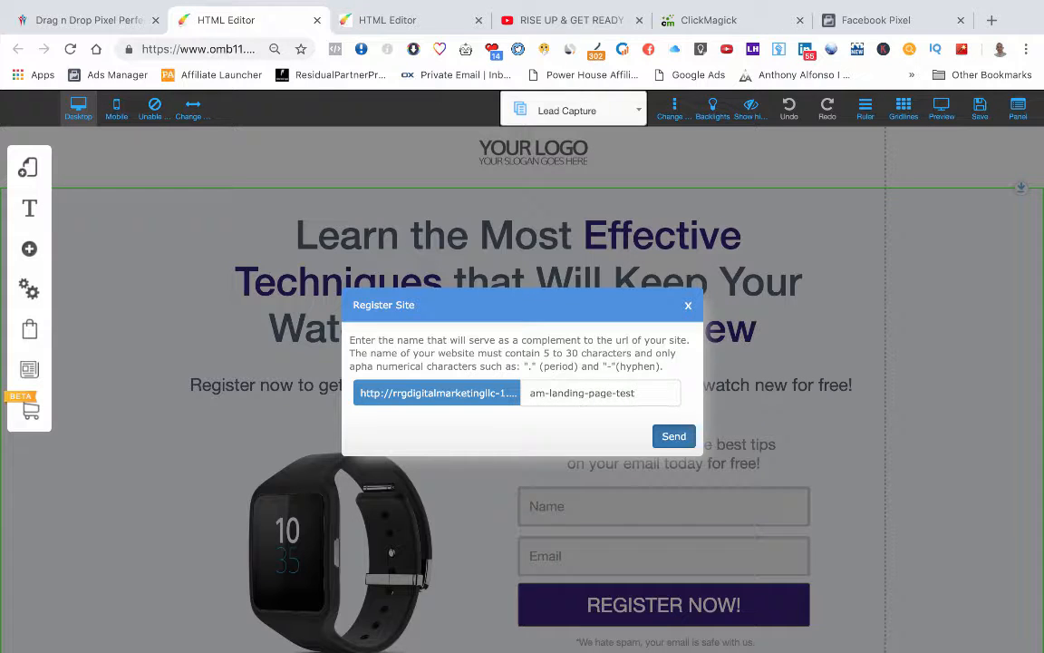
click(673, 436)
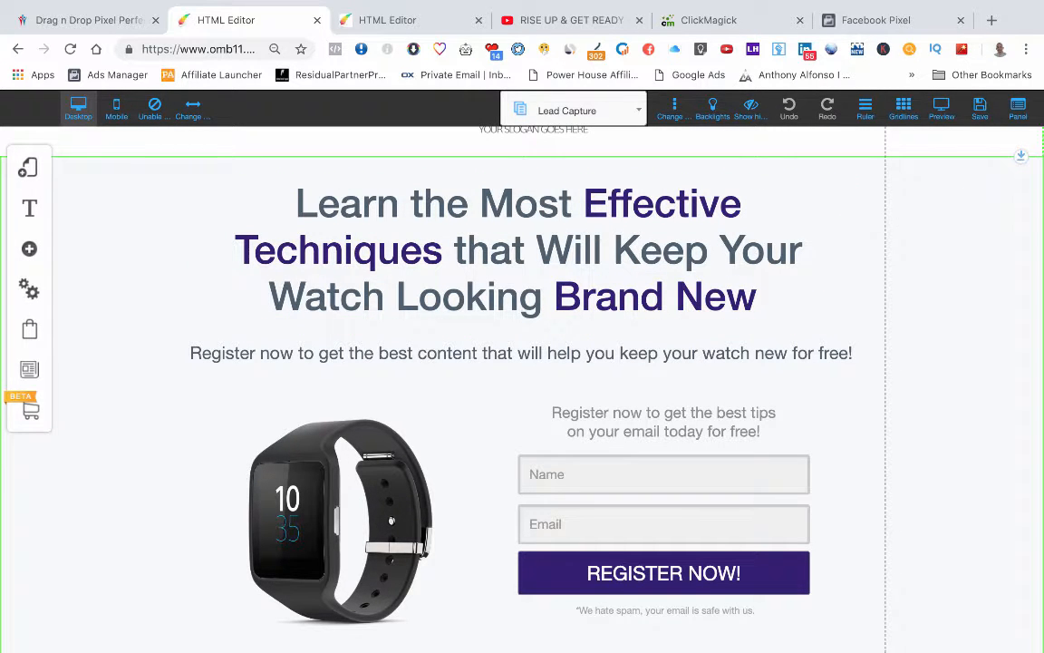
Publish the am-landing-page-test site from Builderall's site list and open its live page
click(91, 19)
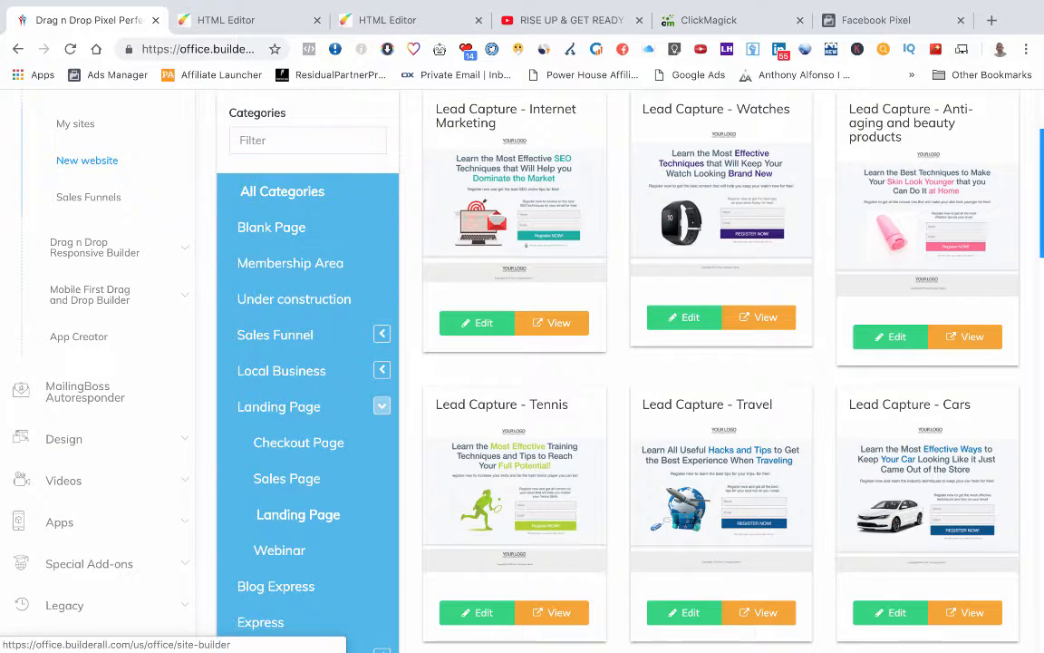
click(75, 124)
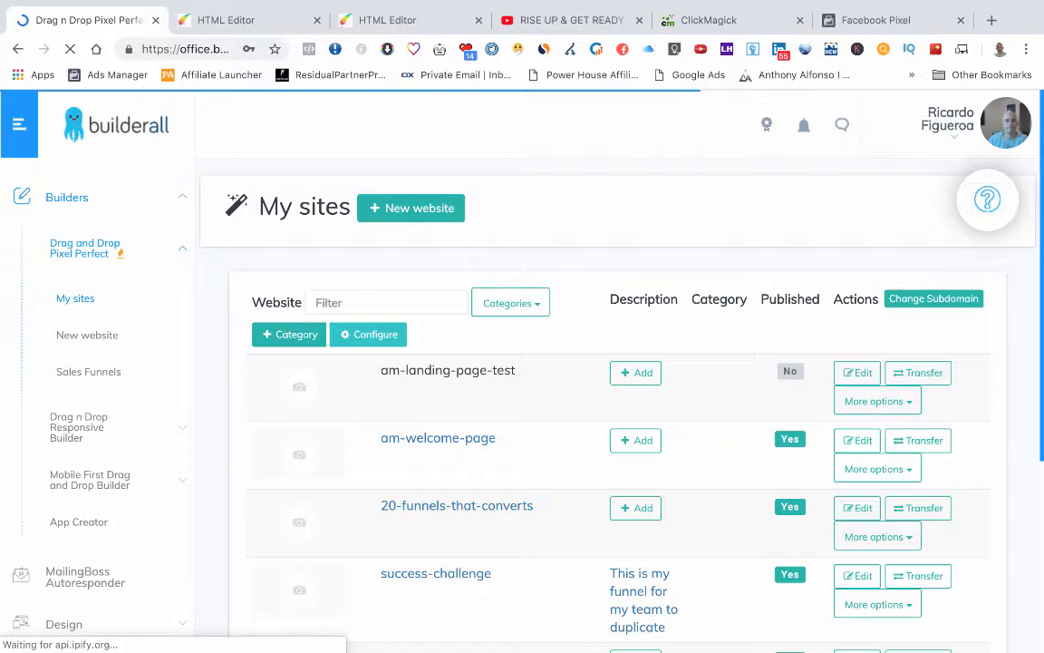
click(876, 400)
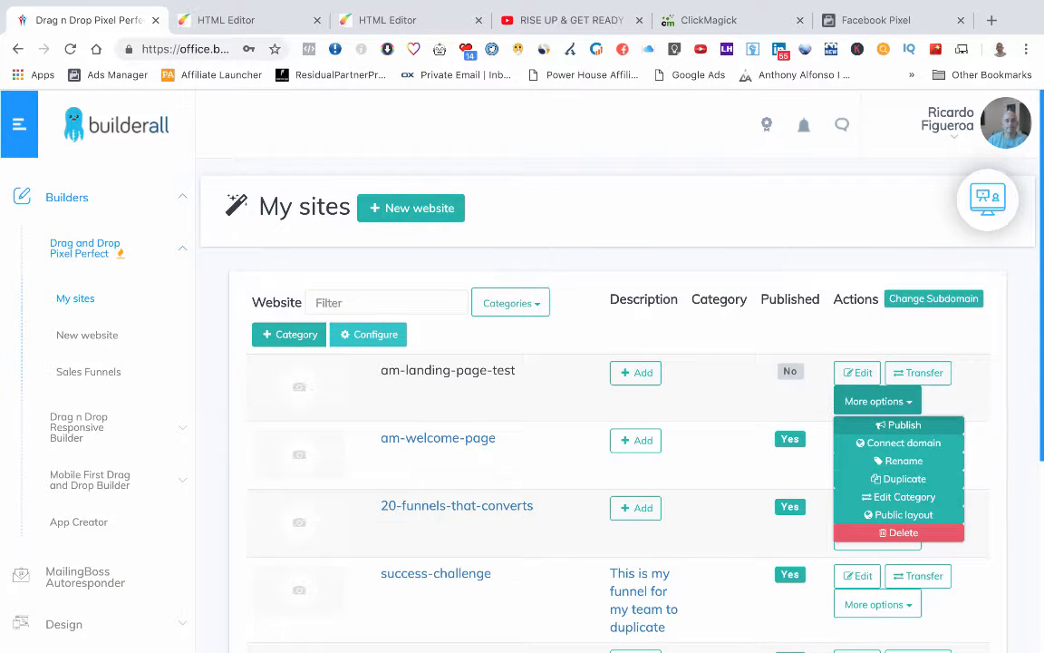
click(904, 424)
key(Return)
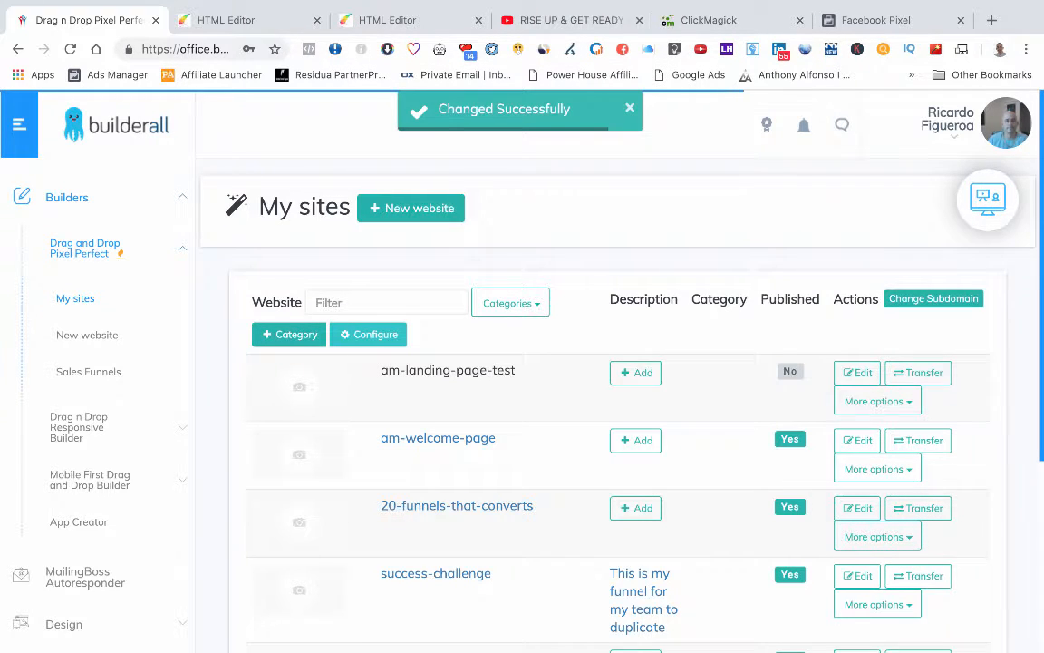
click(448, 370)
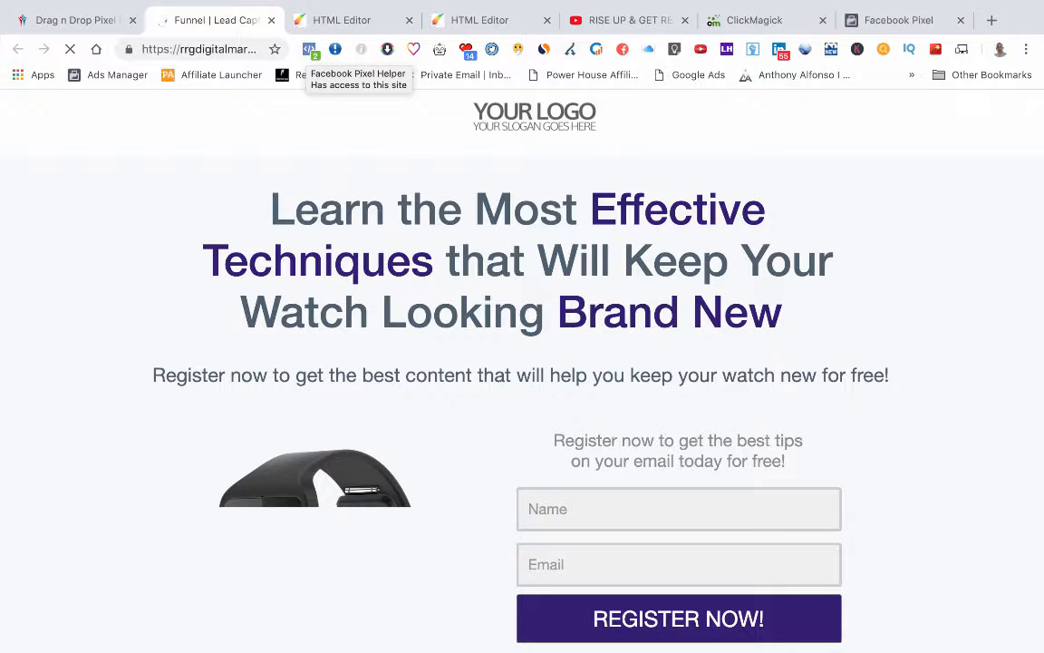
Search Google for "chrome app store" in a new tab and open the Chrome Apps result
key(ctrl+t)
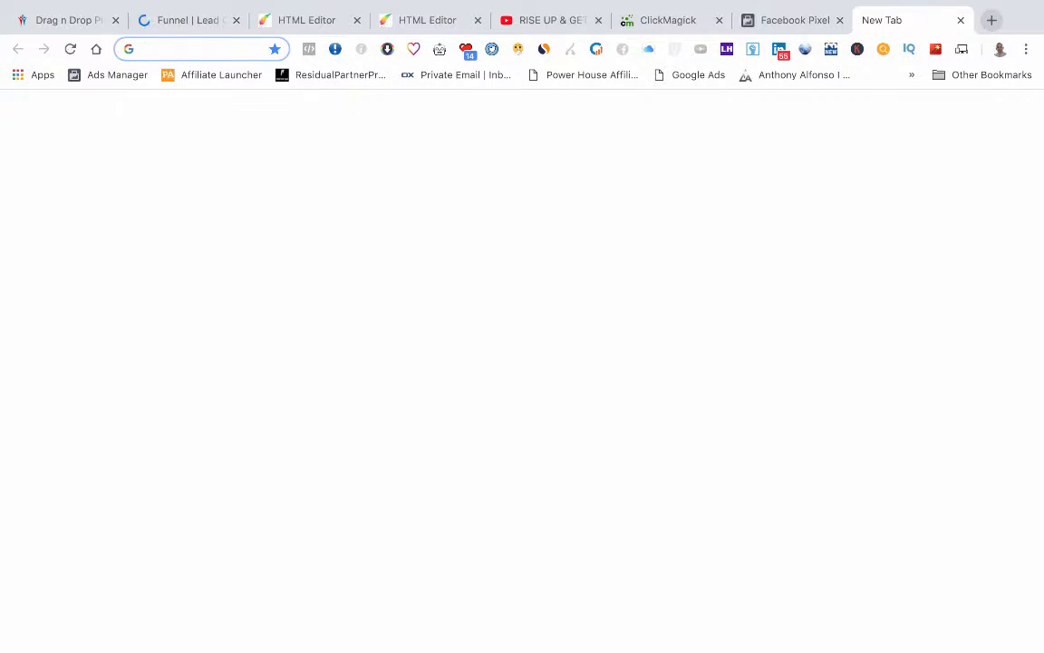
text(chor)
key(BackSpace)
key(BackSpace)
text(rome app)
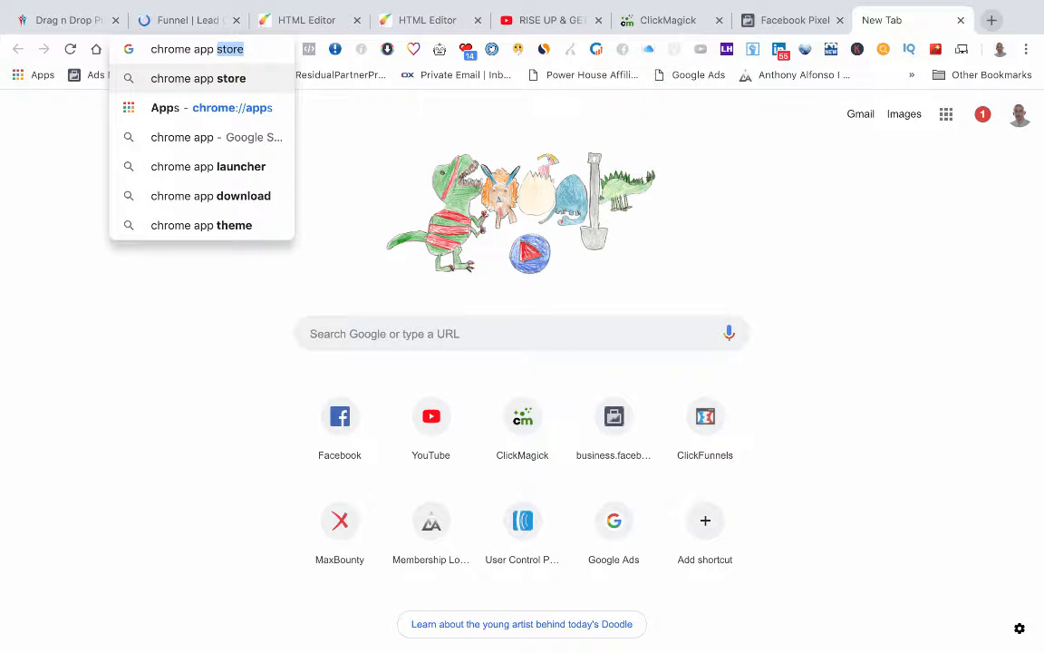
key(Return)
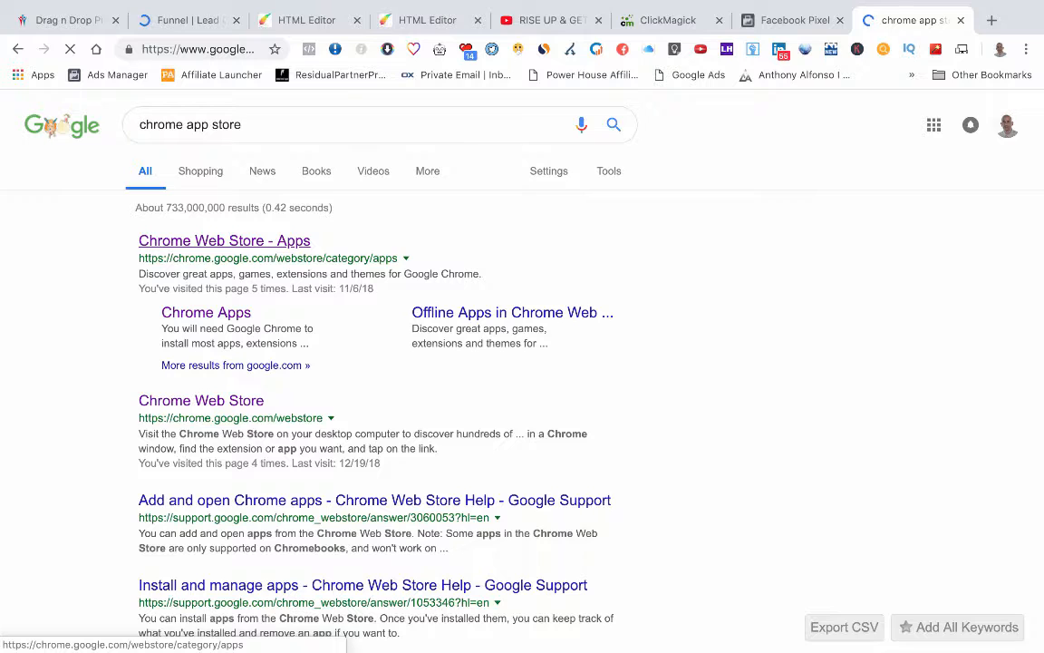
click(205, 312)
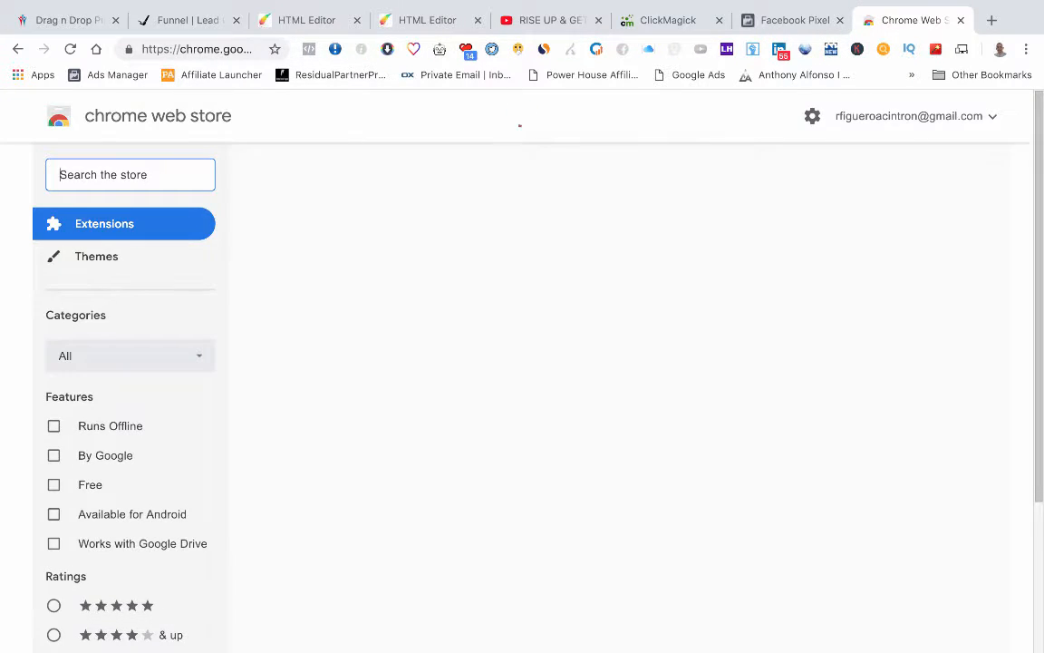
Look up "facebook pixel helper" in the Chrome Web Store, then close the store
text(facebo)
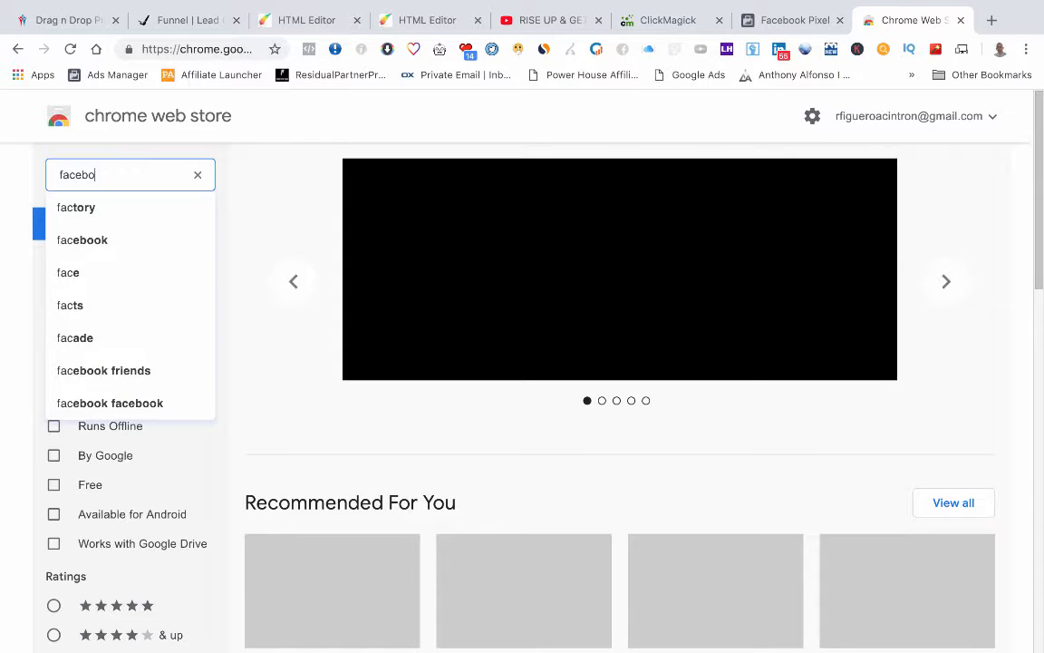
text(ok pixel)
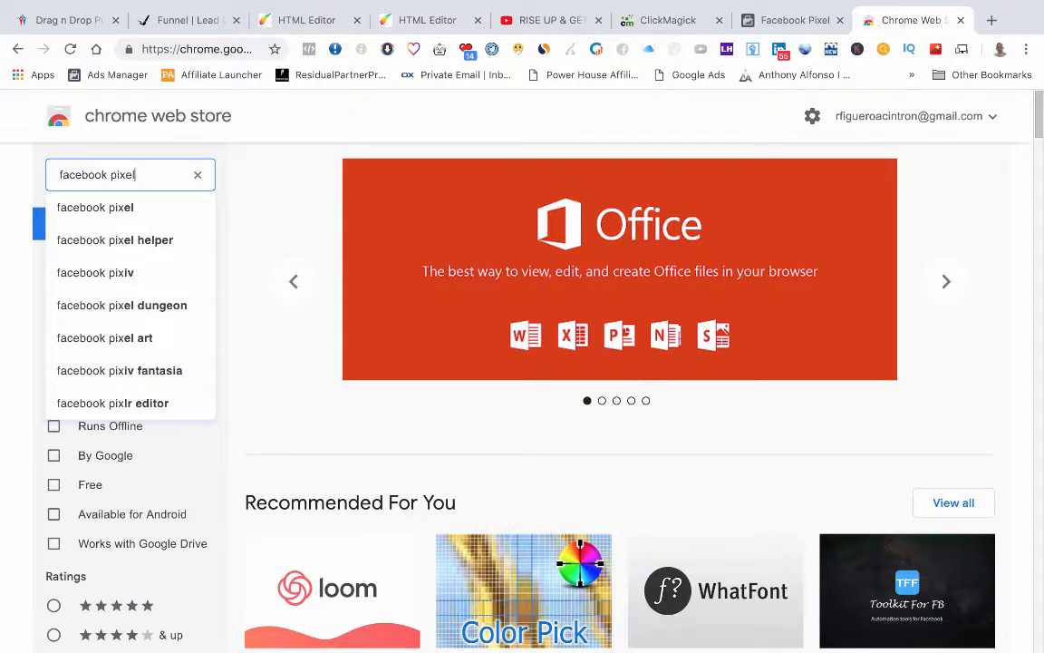
click(115, 241)
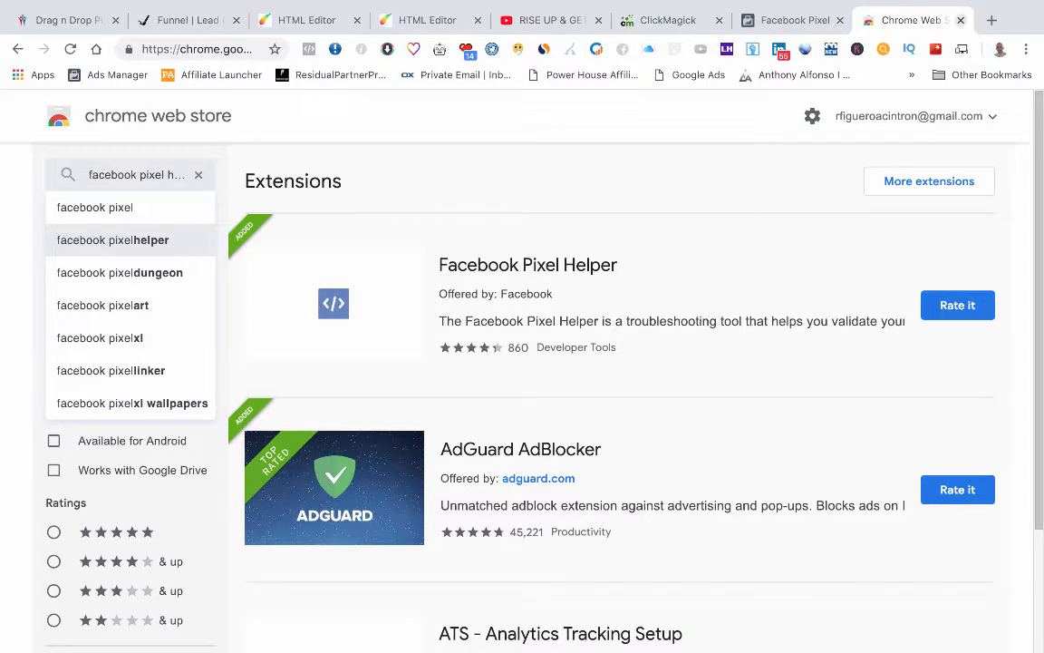
key(ctrl+w)
Inspect the live landing page with Facebook Pixel Helper and highlight the detected pixel's ID
click(244, 20)
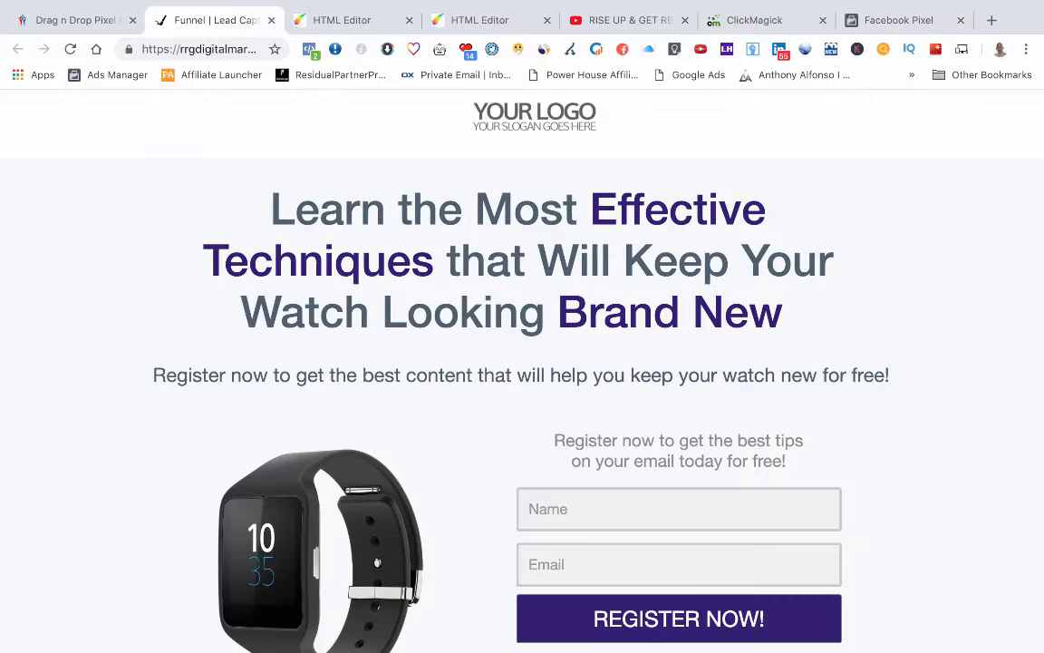
click(309, 49)
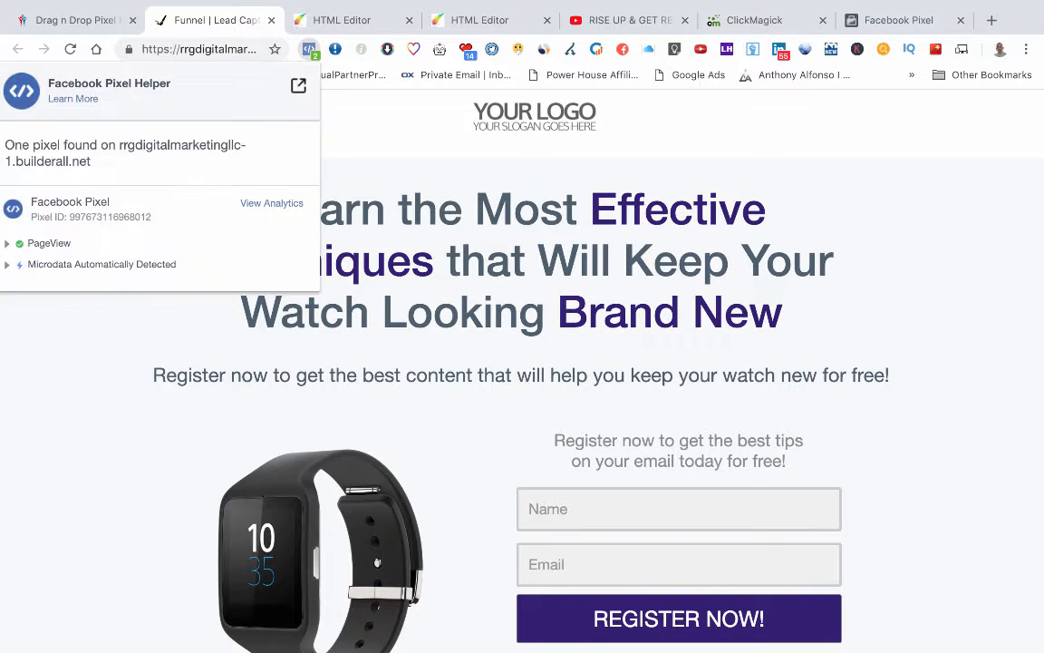
drag(70, 218, 152, 218)
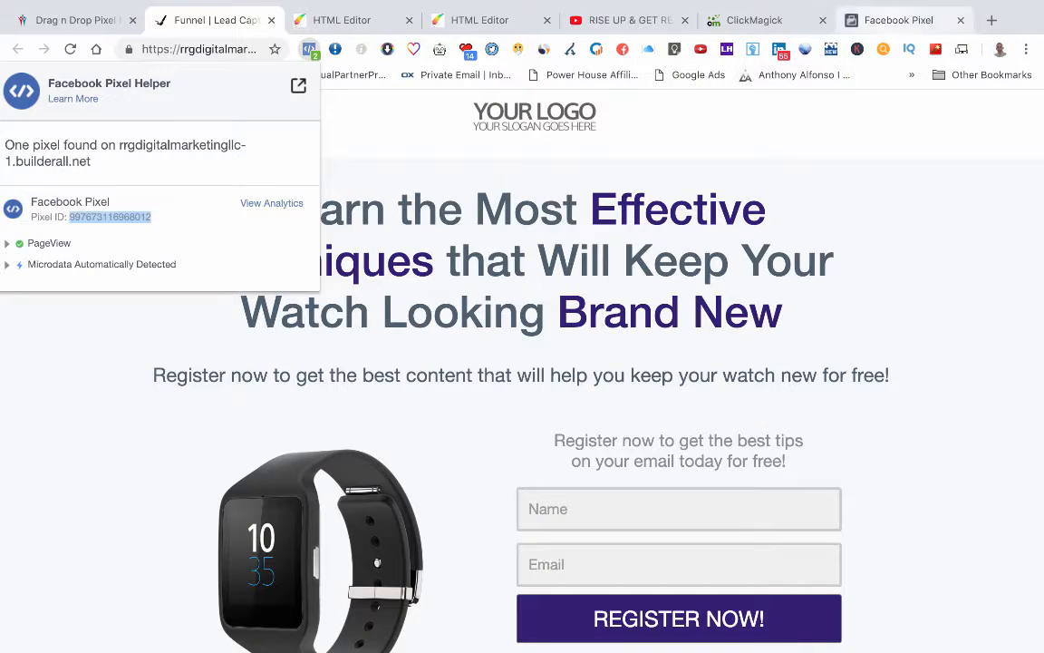
Close the Install Pixel Code dialog in Events Manager and compare its pixel ID with Pixel Helper's on the landing page
click(898, 20)
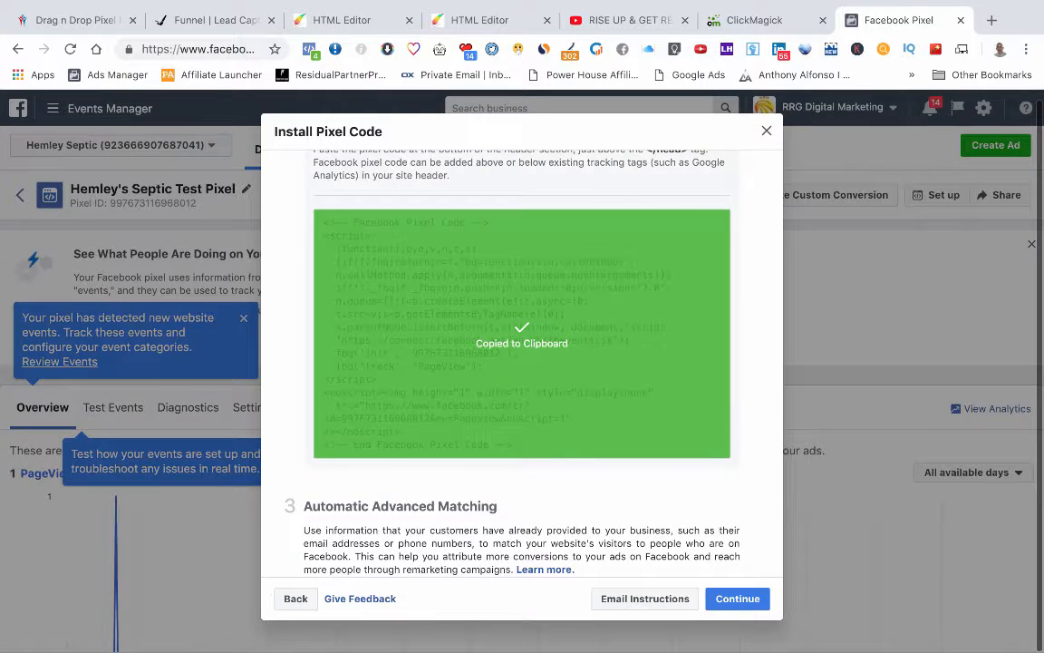
click(767, 130)
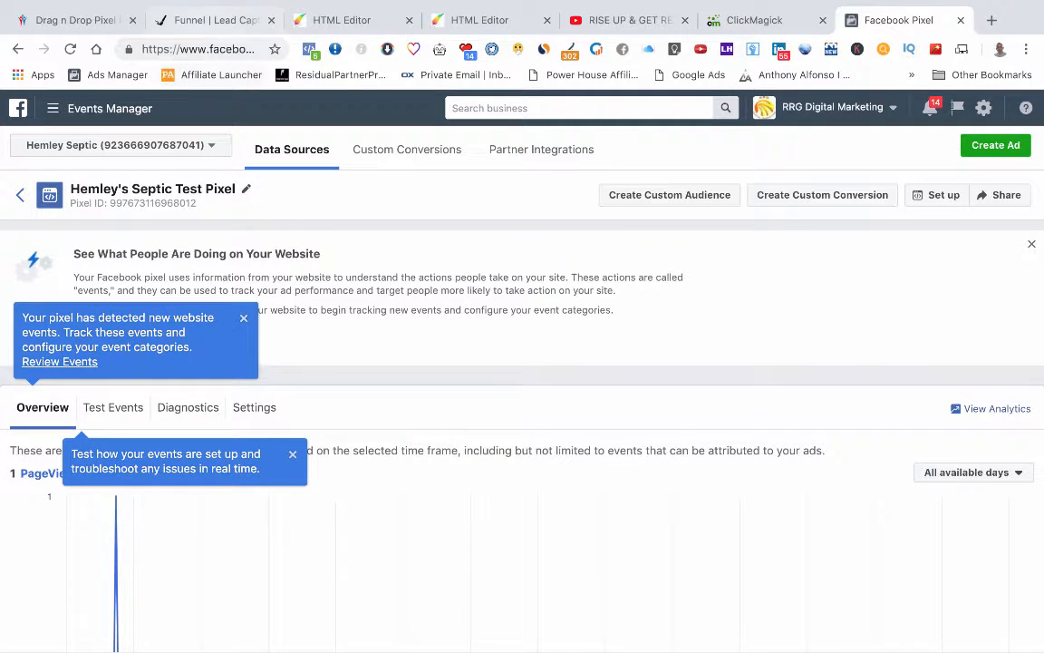
click(208, 20)
click(309, 49)
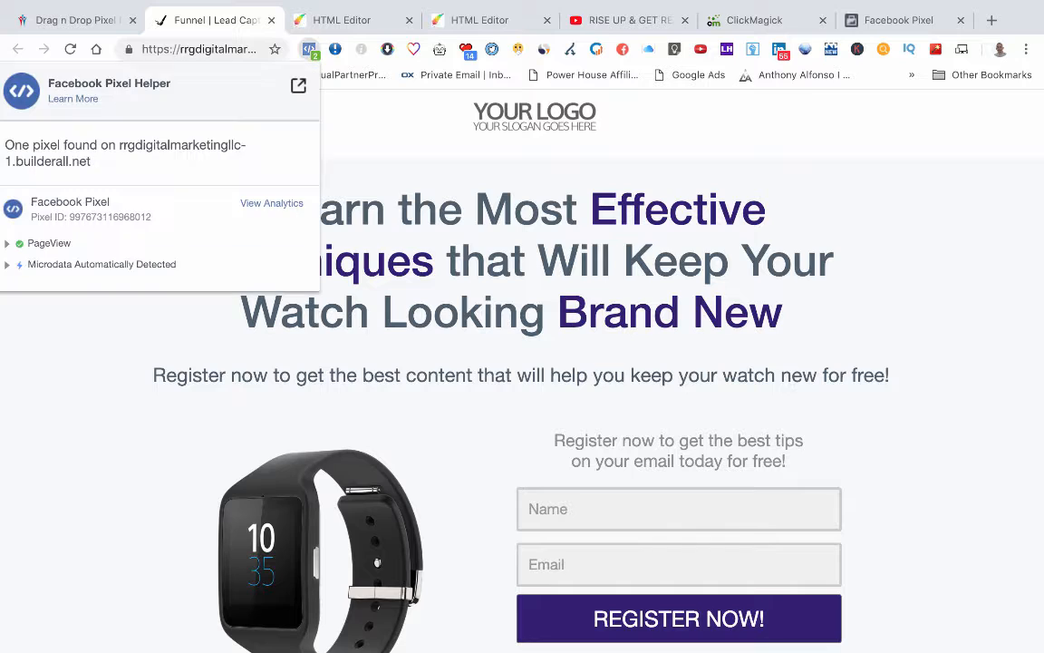
drag(151, 216, 129, 216)
click(350, 385)
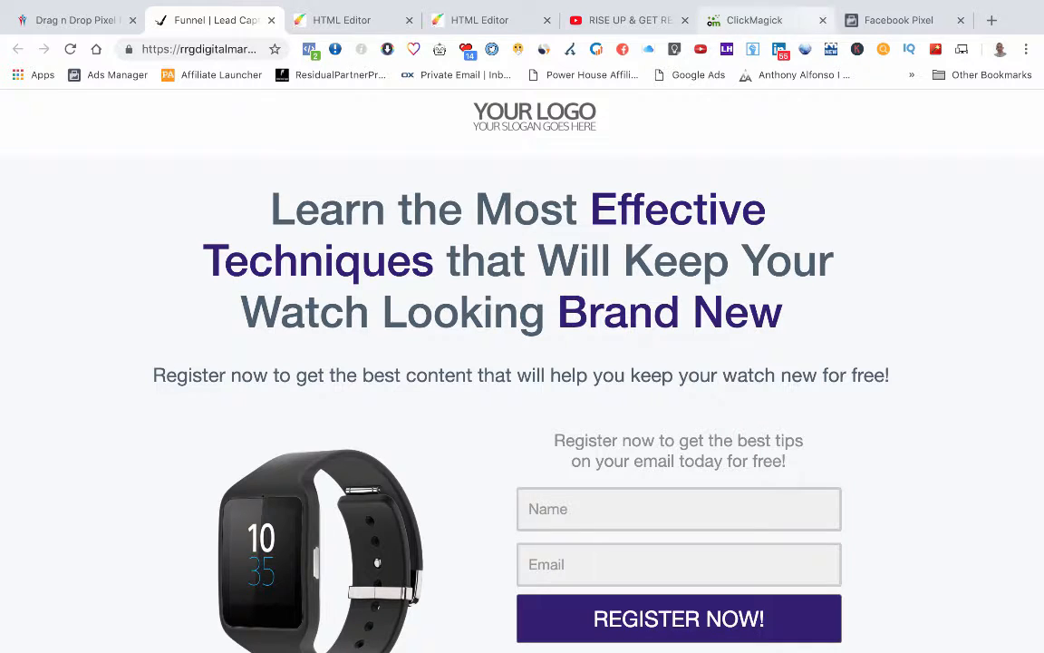
Switch from Events Manager to Ads Manager and view the account's campaigns, ad sets and ads
click(898, 20)
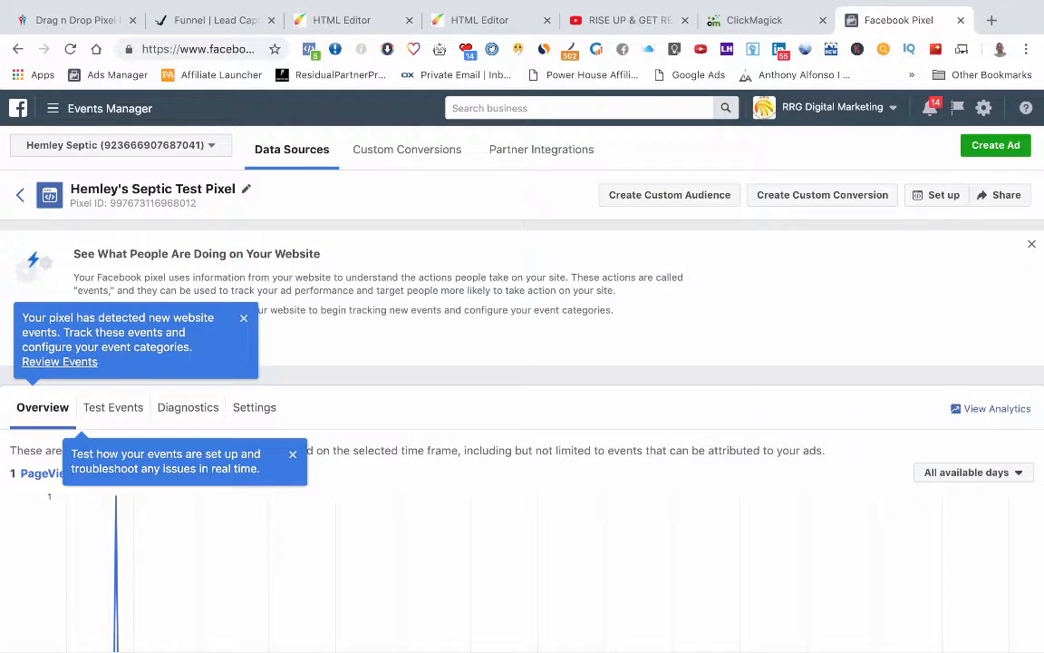
click(90, 108)
click(45, 220)
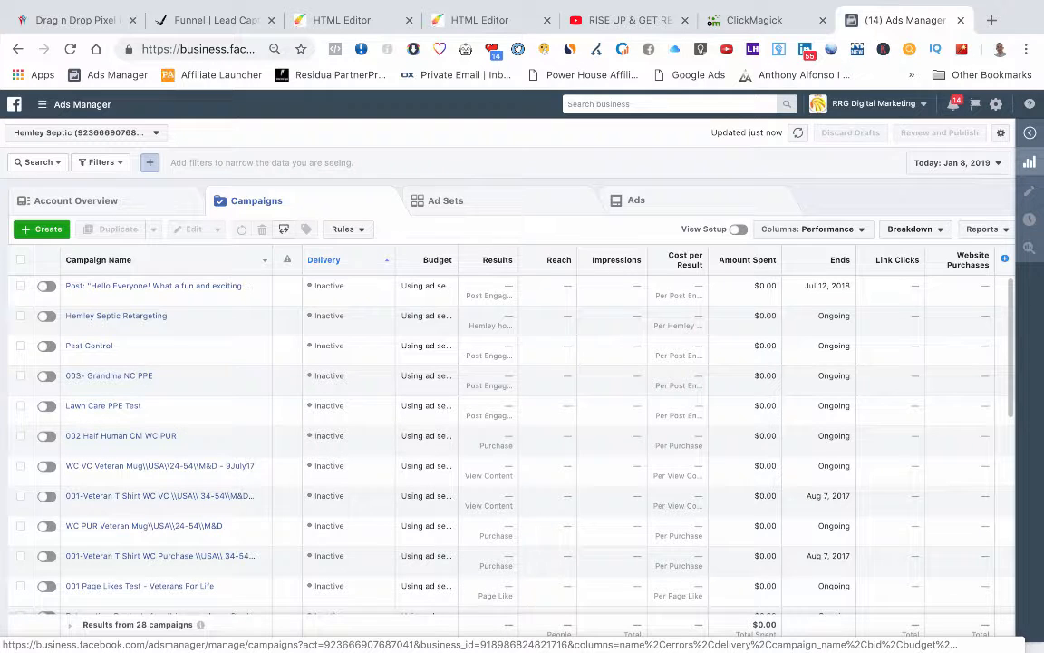
click(445, 200)
click(636, 200)
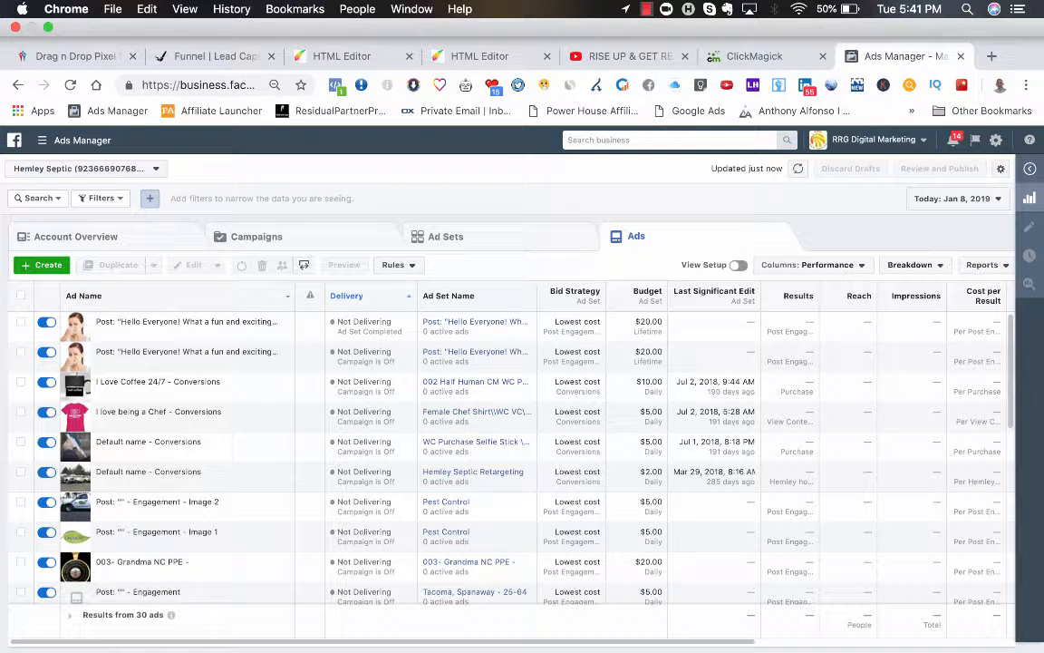
click(647, 9)
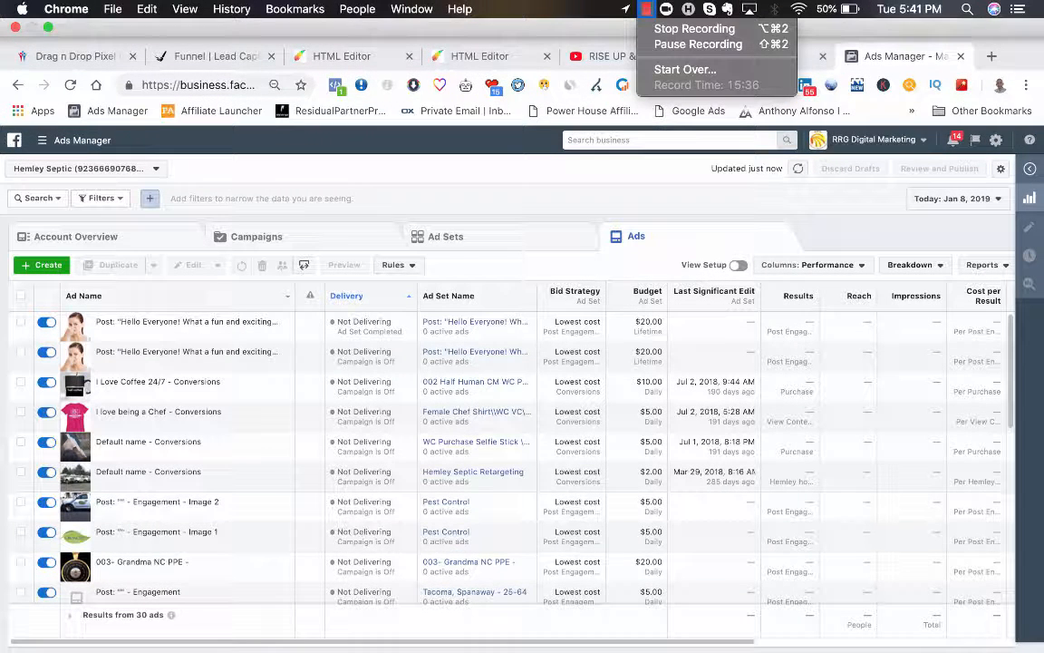